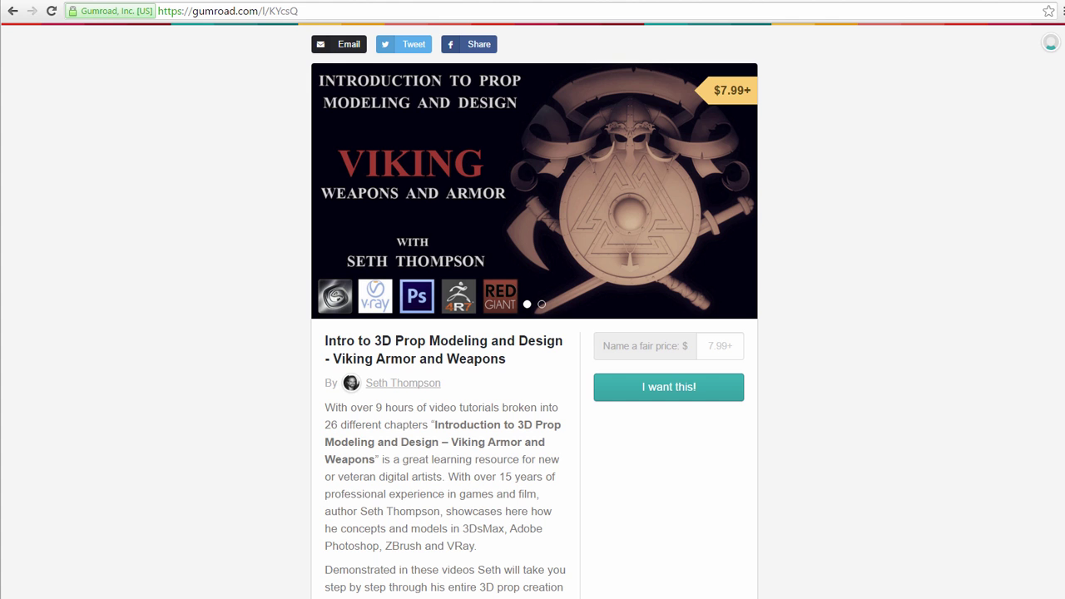
# - Go from the course's Steam store page to the 'Refining the Shield' YouTube video and expand its description
pyautogui.click(902, 2)
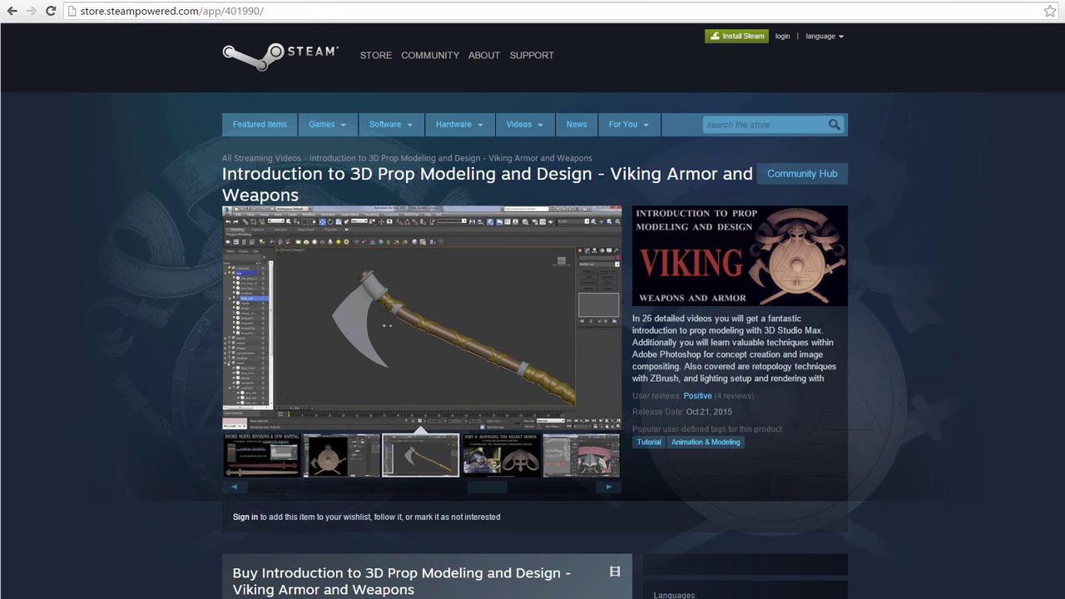
pyautogui.hotkey('alt', 'Tab')
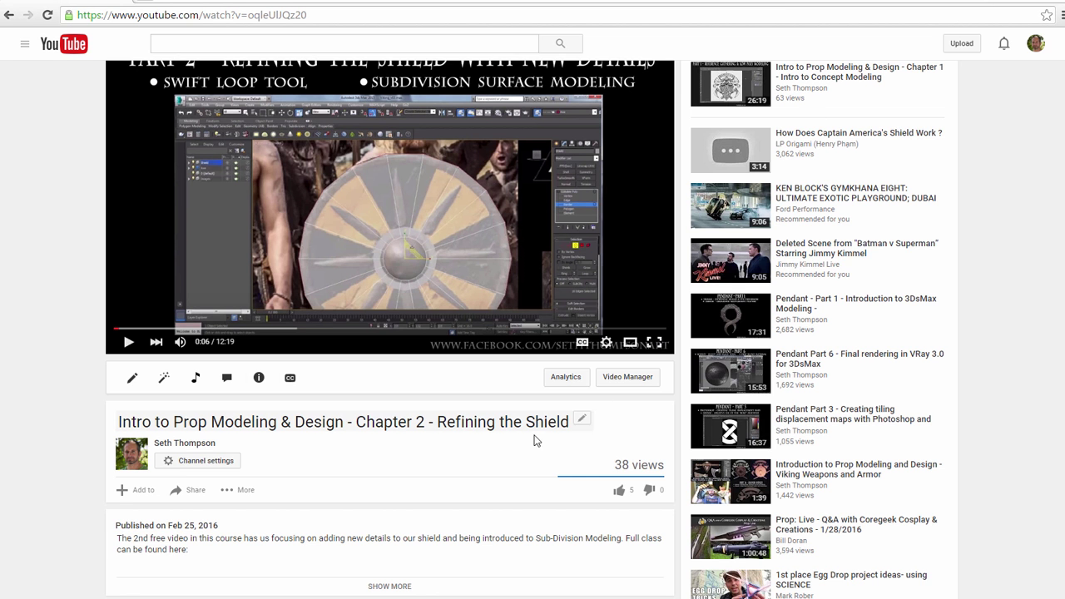
pyautogui.scroll(1, 378, 553)
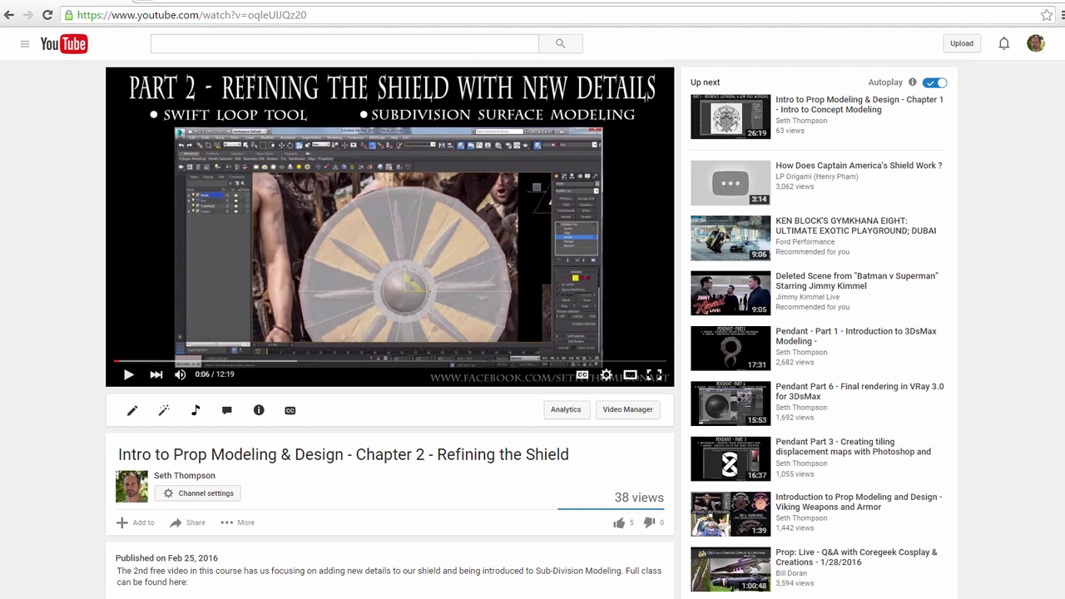
pyautogui.scroll(-2, 379, 553)
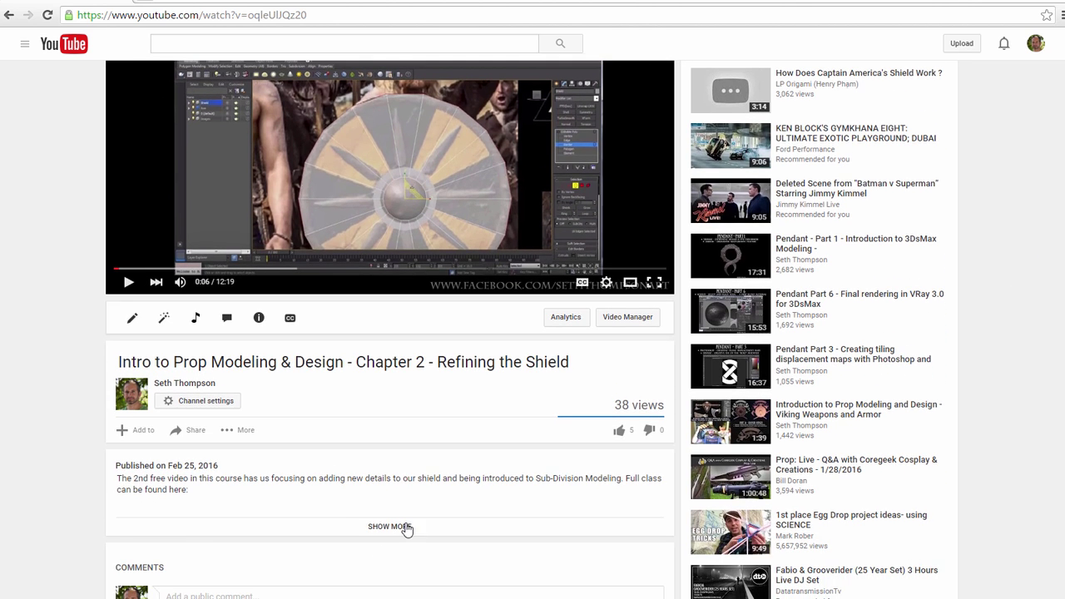
pyautogui.click(402, 526)
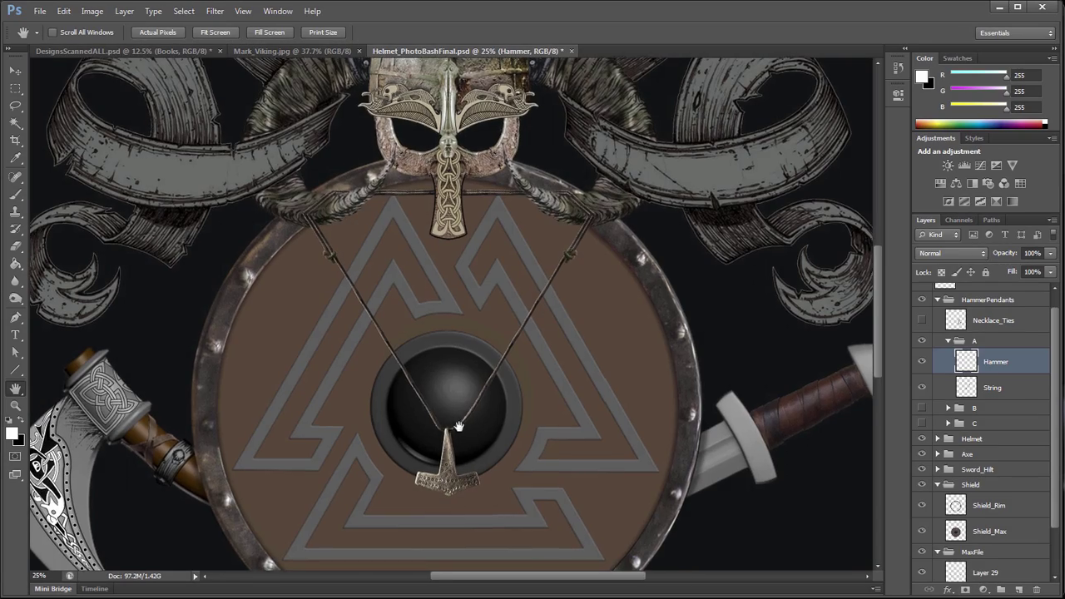
# - Zoom in on the silver hammer pendant, pick the Magic Wand, then switch over to the mjolnir search results
pyautogui.press('z')
pyautogui.moveTo(459, 426); pyautogui.dragTo(479, 379)
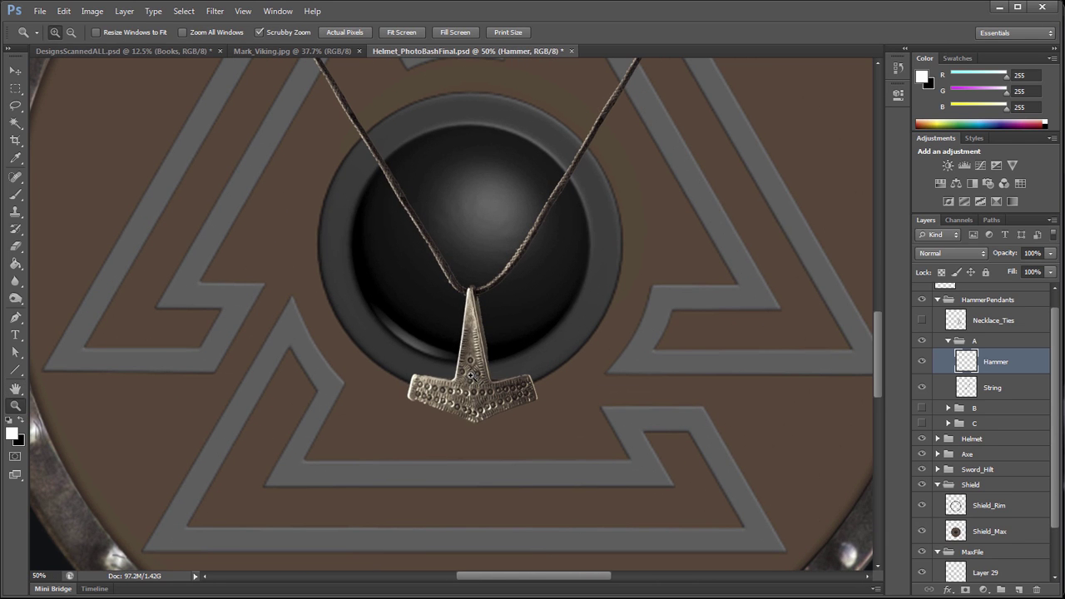
pyautogui.click(14, 124)
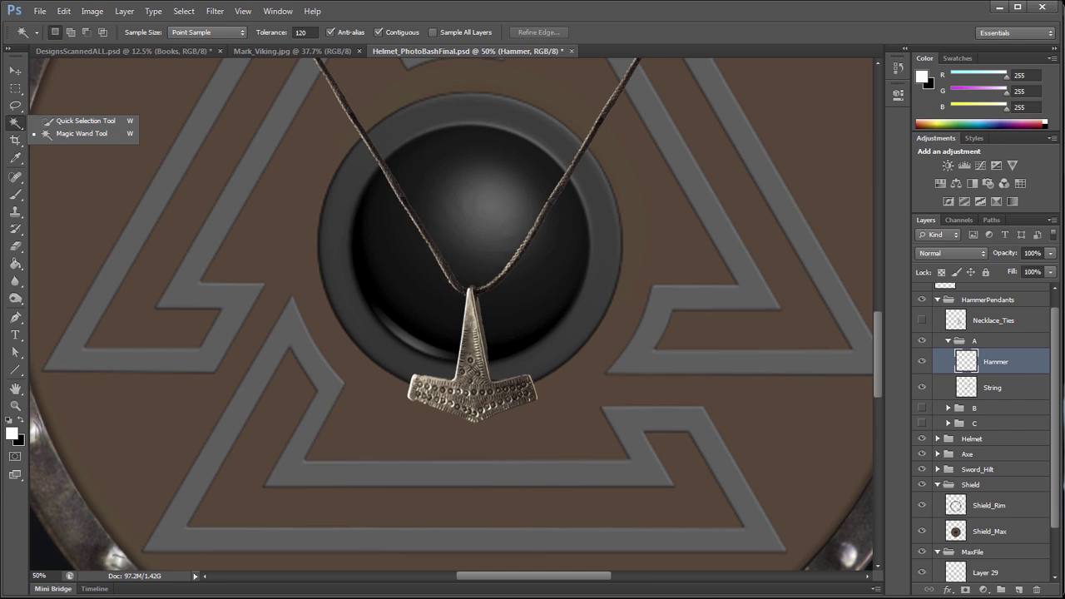
pyautogui.hotkey('alt', 'Tab')
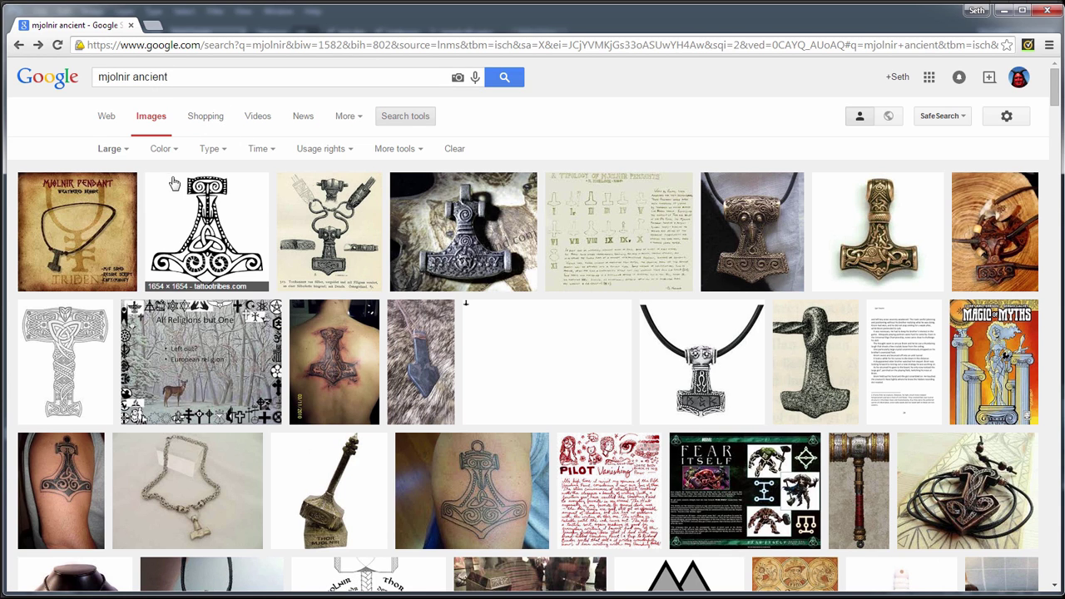
# - Keeping the Large size filter, open the golden mjolnir pendant photo at full size
pyautogui.click(123, 151)
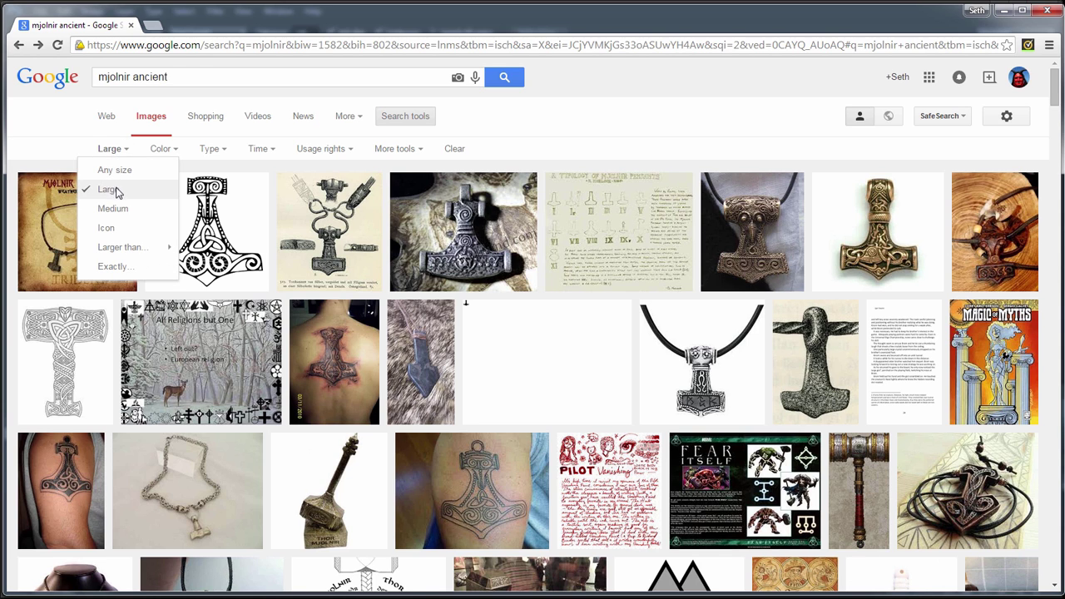
pyautogui.click(557, 148)
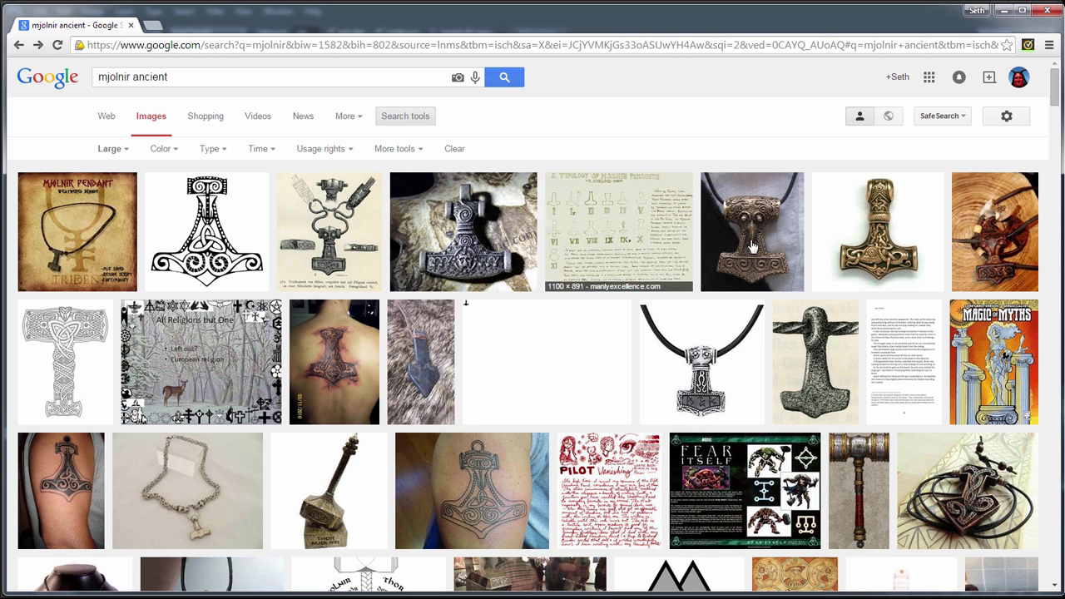
pyautogui.click(882, 256)
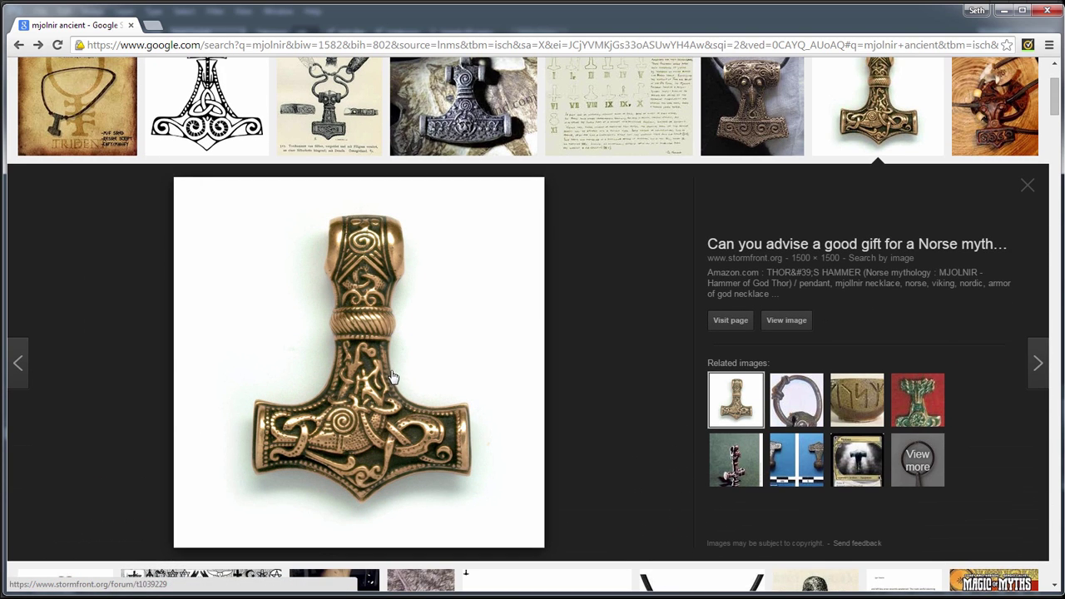
pyautogui.click(797, 331)
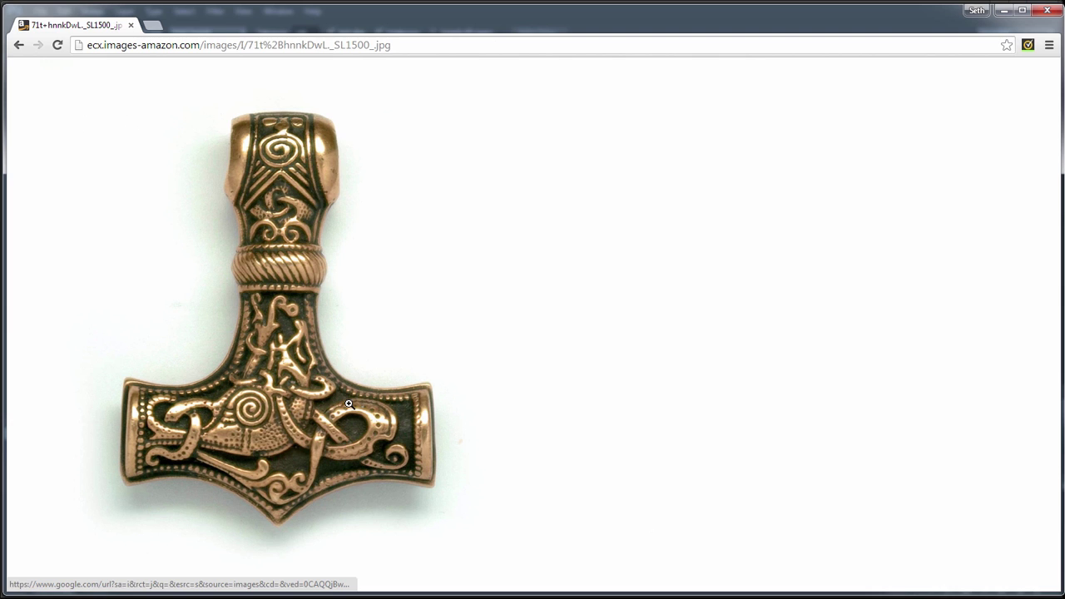
pyautogui.rightClick(361, 352)
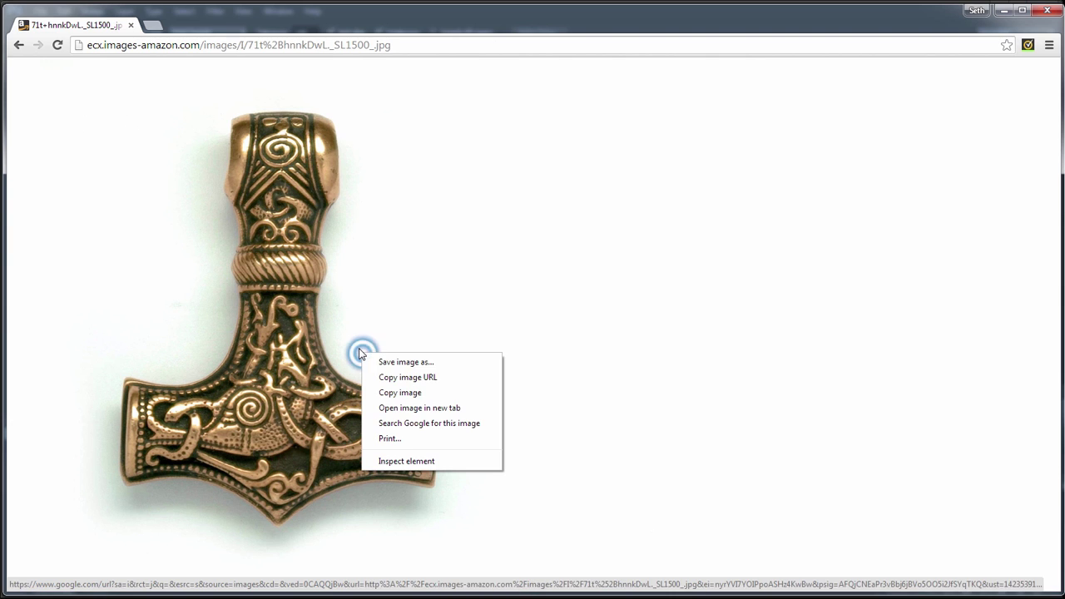
# - Copy the mjolnir photo and paste it into Photoshop as Layer 30, positioned over the shield
pyautogui.click(412, 396)
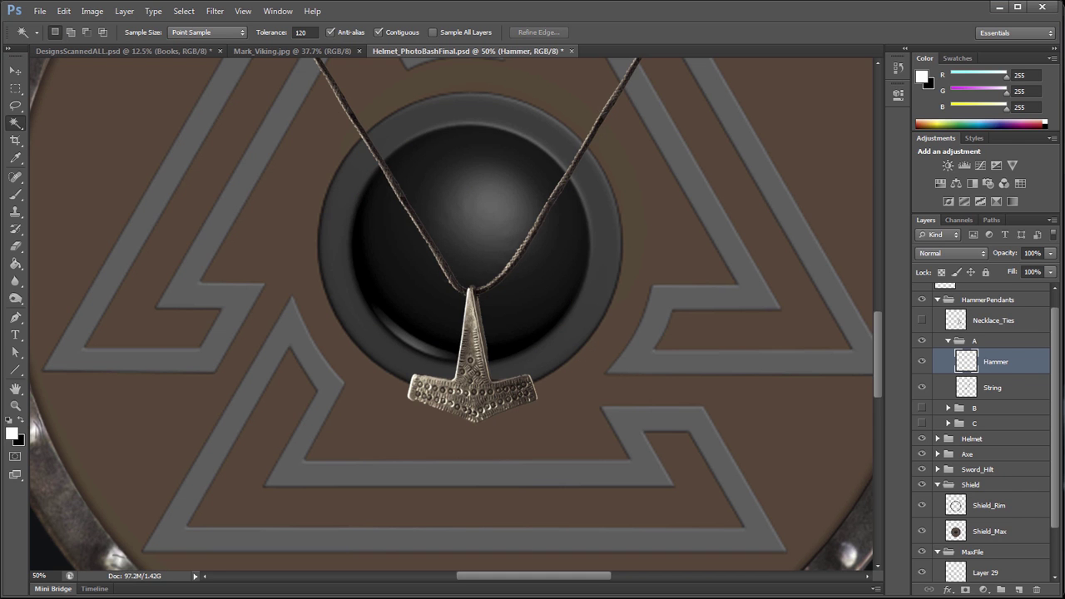
pyautogui.hotkey('ctrl', 'v')
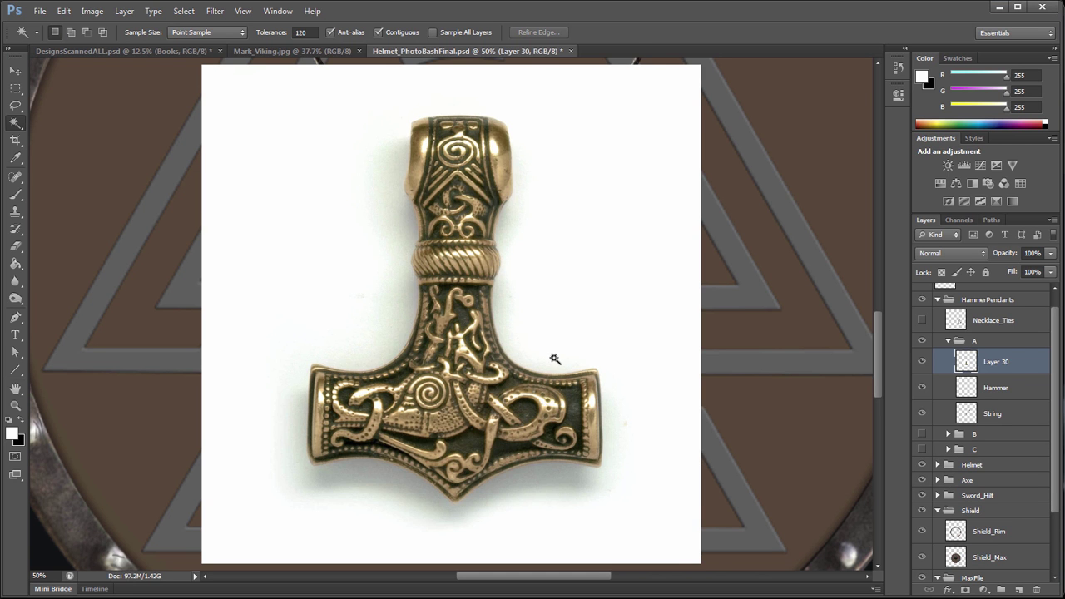
pyautogui.press('v')
pyautogui.moveTo(561, 369); pyautogui.dragTo(596, 363)
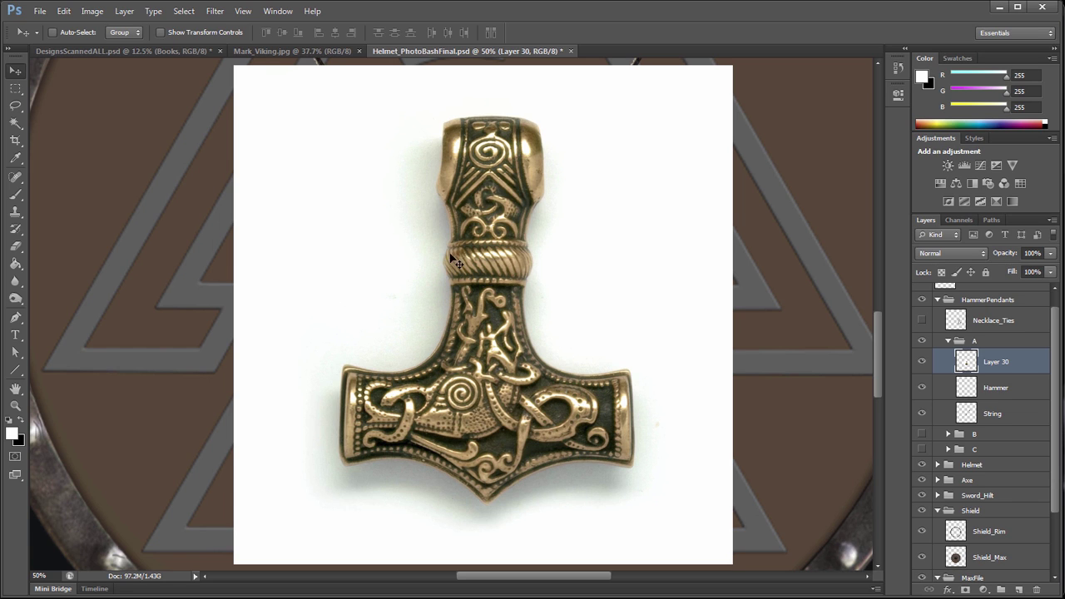
# - Select the pendant's white background with the Magic Wand, trying tolerances 32, 1 and 100 before settling on 120
pyautogui.moveTo(15, 123); pyautogui.dragTo(130, 137)
pyautogui.press('Return')
pyautogui.write('3')
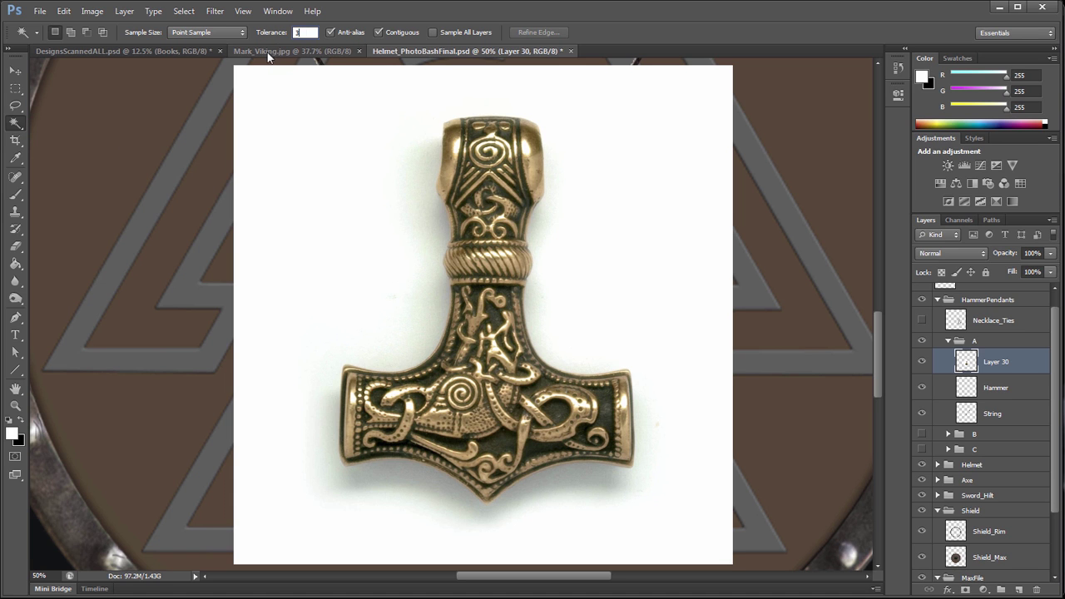
pyautogui.write('2')
pyautogui.click(310, 214)
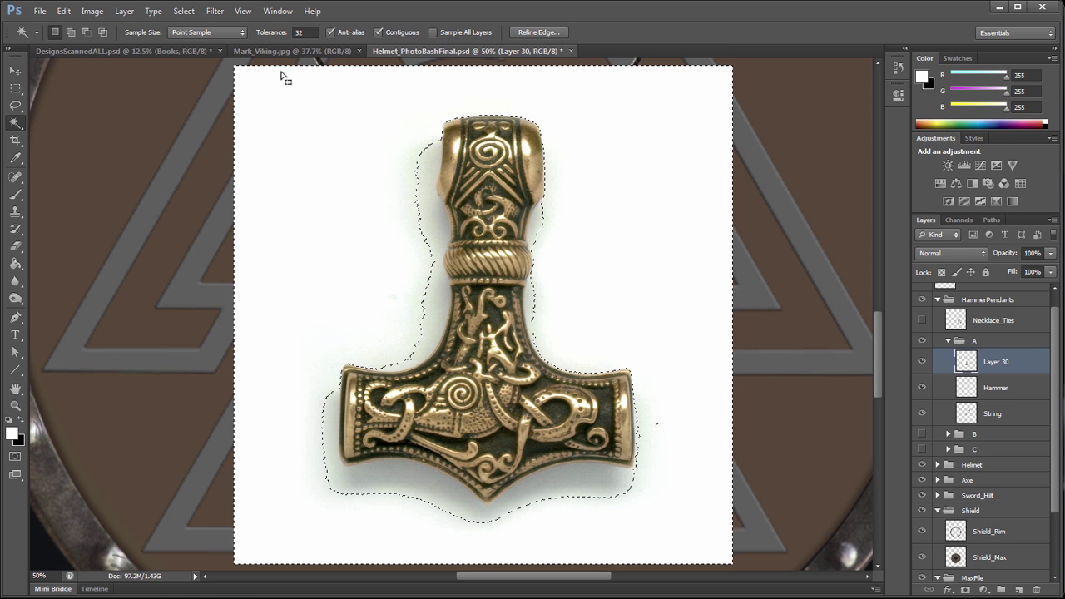
pyautogui.doubleClick(300, 33)
pyautogui.write('1')
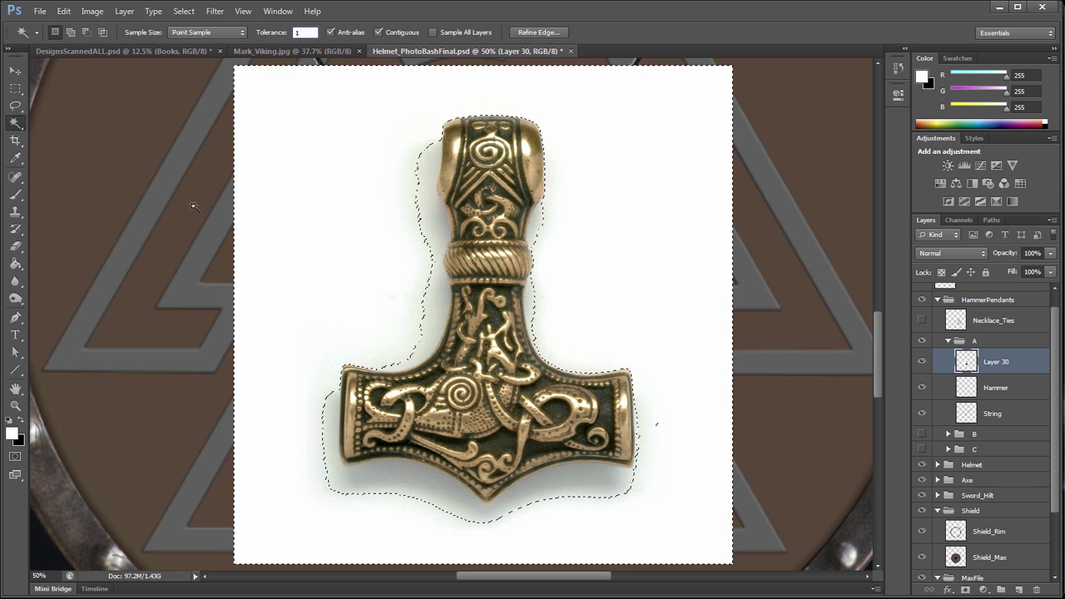
pyautogui.click(254, 191)
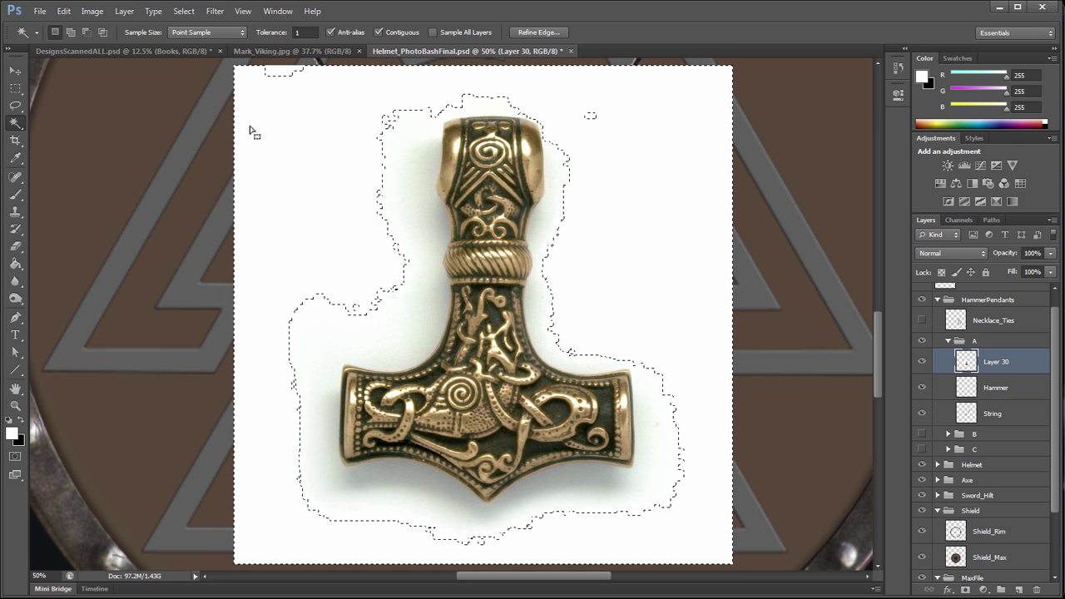
pyautogui.click(305, 32)
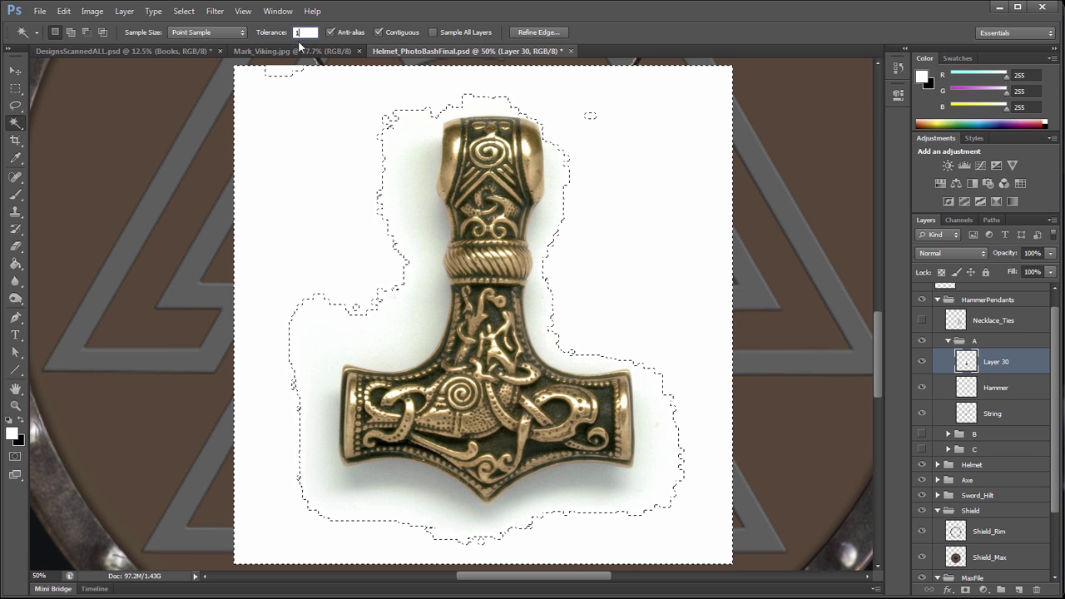
pyautogui.write('100')
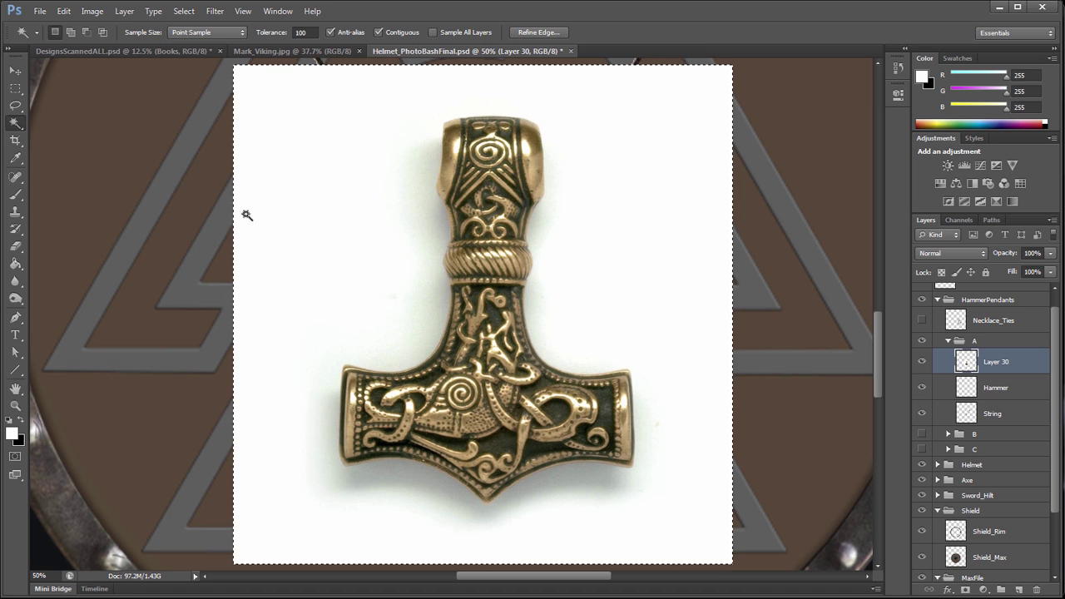
pyautogui.click(311, 236)
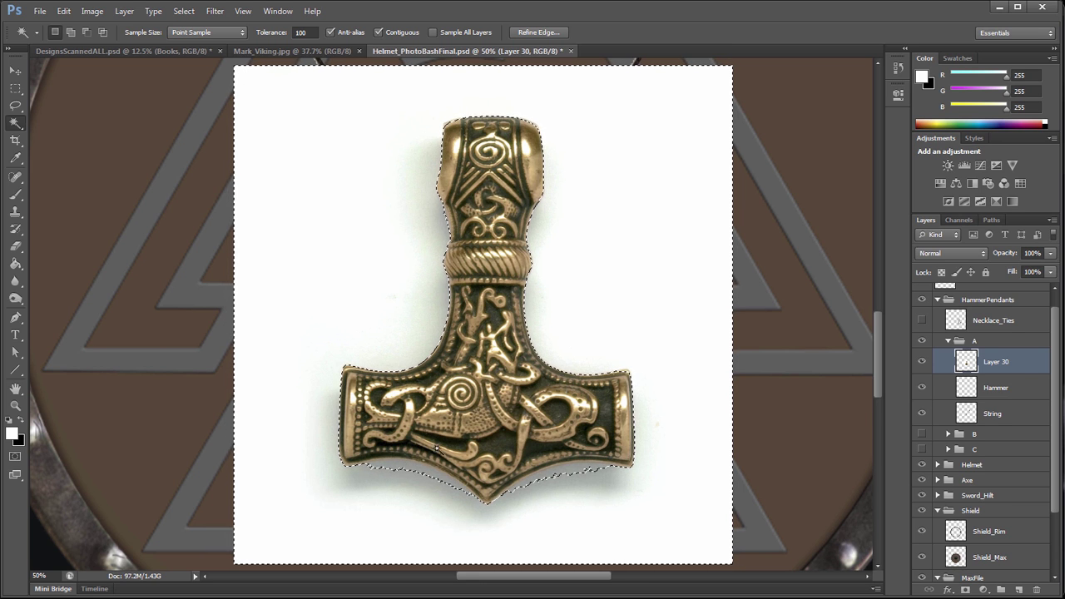
pyautogui.click(303, 33)
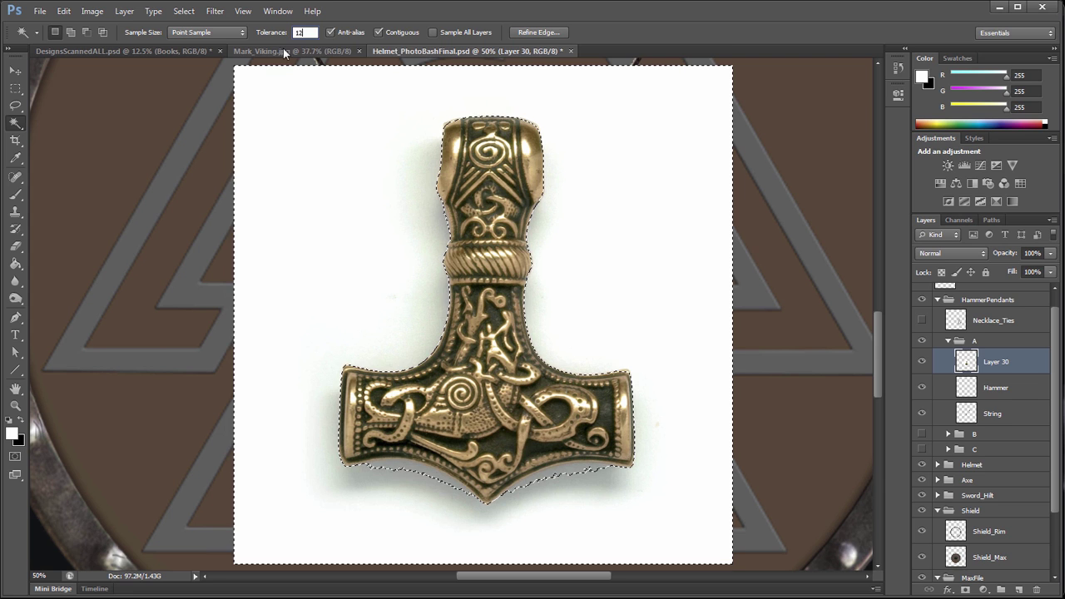
pyautogui.press('Return')
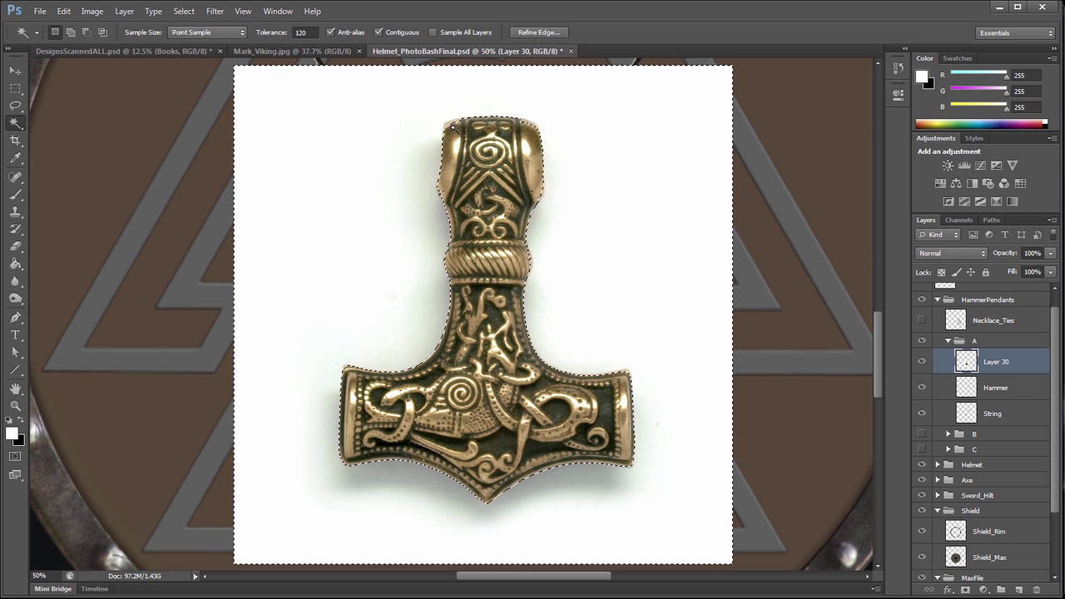
# - Delete the white background and scale the mjolnir to about 41%, fitting its top onto the necklace cord
pyautogui.press('Delete')
pyautogui.hotkey('ctrl', 'd')
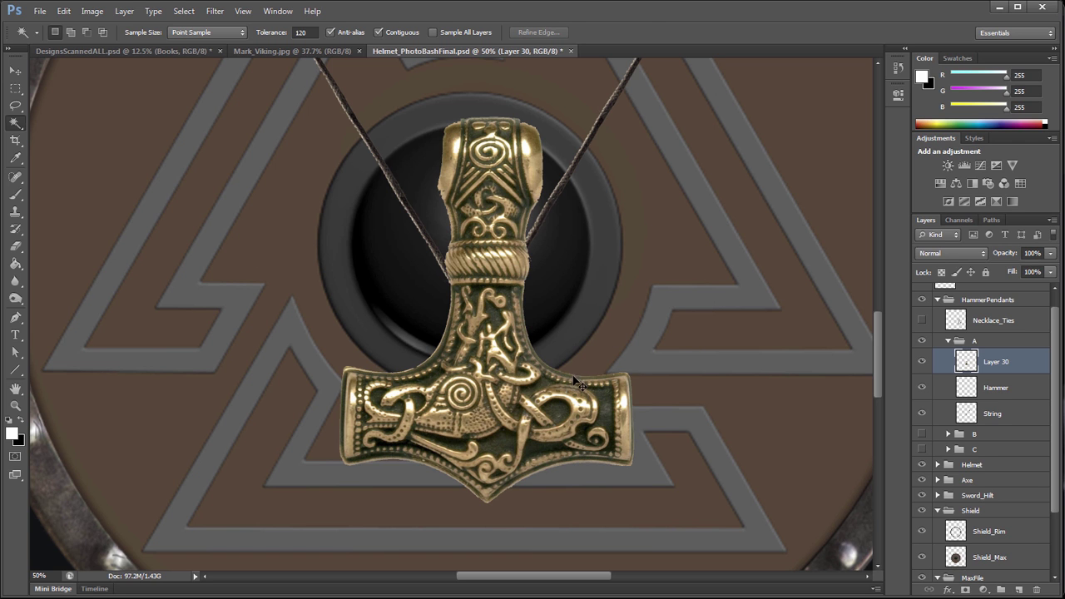
pyautogui.hotkey('ctrl', 't')
pyautogui.moveTo(625, 137); pyautogui.dragTo(497, 308)
pyautogui.moveTo(456, 343); pyautogui.dragTo(497, 331)
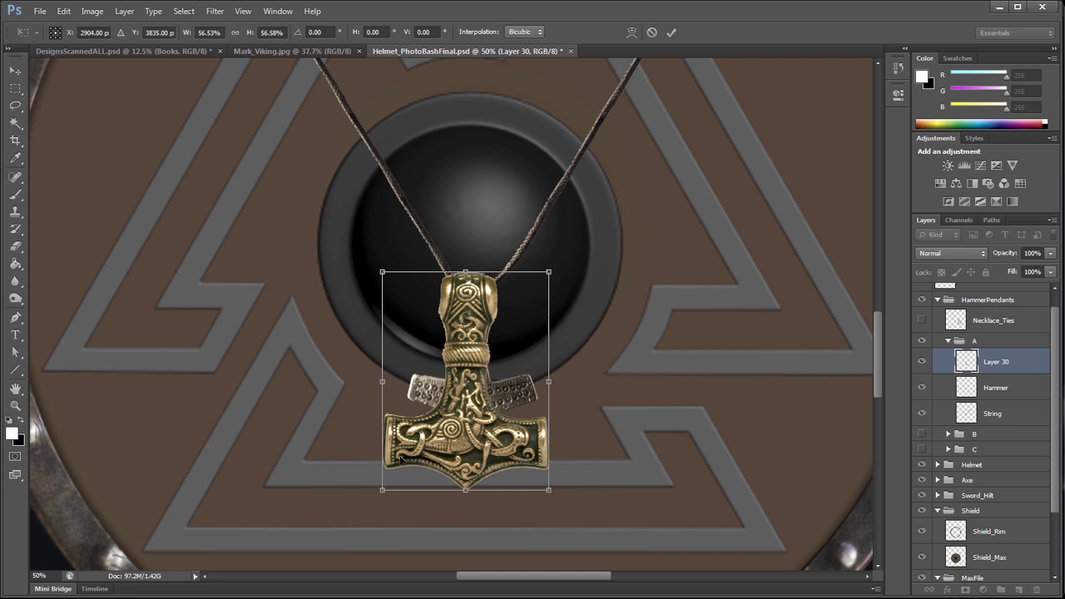
pyautogui.moveTo(382, 489); pyautogui.dragTo(427, 435)
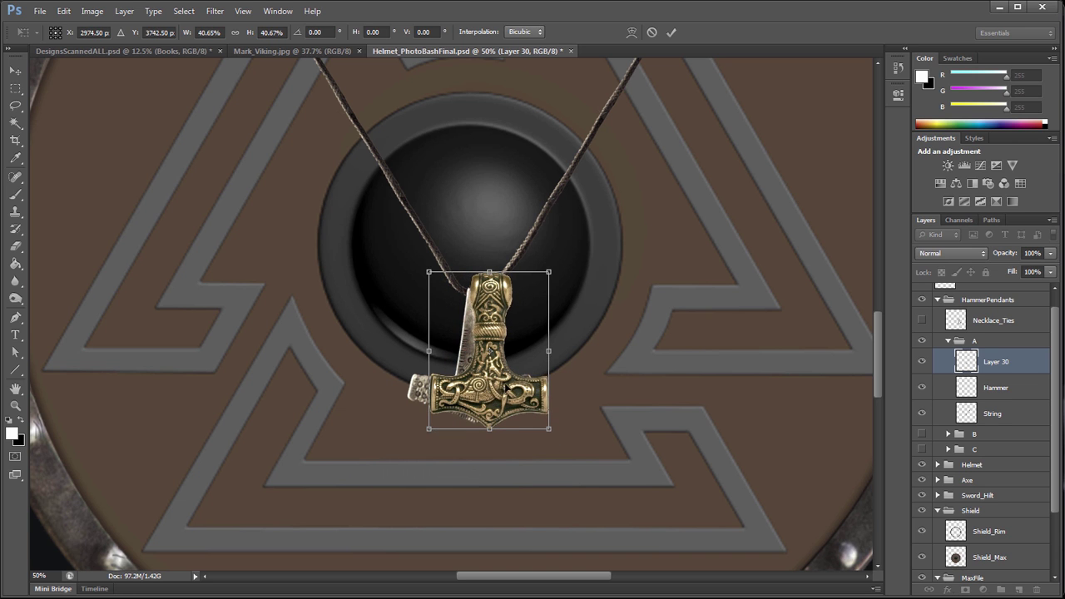
pyautogui.moveTo(507, 388); pyautogui.dragTo(488, 388)
pyautogui.moveTo(533, 274); pyautogui.dragTo(524, 285)
pyautogui.moveTo(497, 325); pyautogui.dragTo(502, 318)
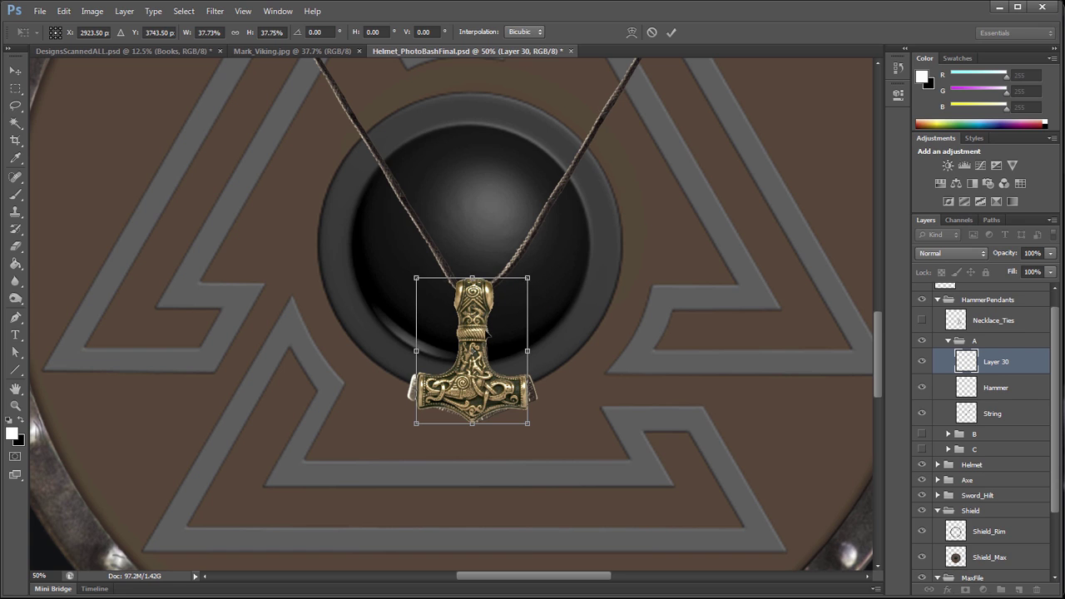
pyautogui.press('Return')
# - Hide the old silver Hammer layer, then zoom and pan the view up toward the helmet
pyautogui.press('w')
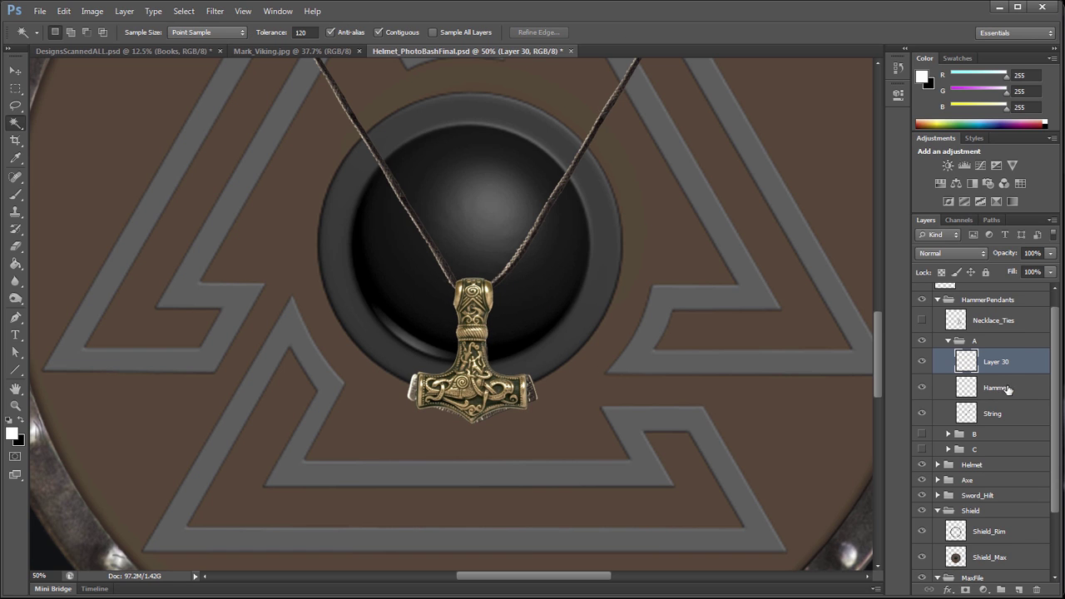
pyautogui.click(920, 389)
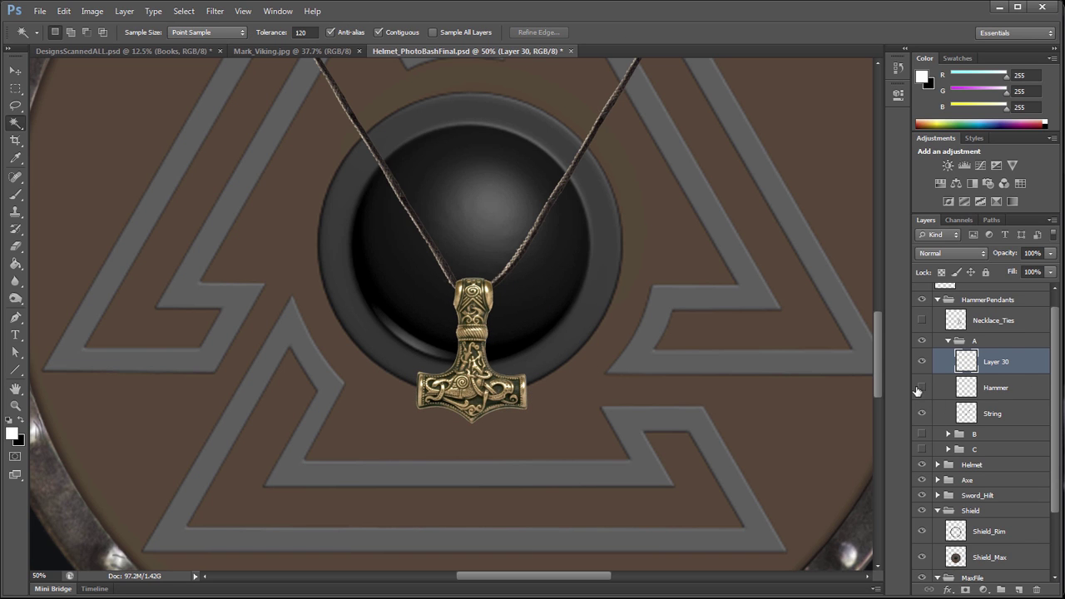
pyautogui.press('z')
pyautogui.keyDown('alt'); pyautogui.click(574, 368); pyautogui.keyUp('alt')
pyautogui.keyDown('alt'); pyautogui.click(573, 367); pyautogui.keyUp('alt')
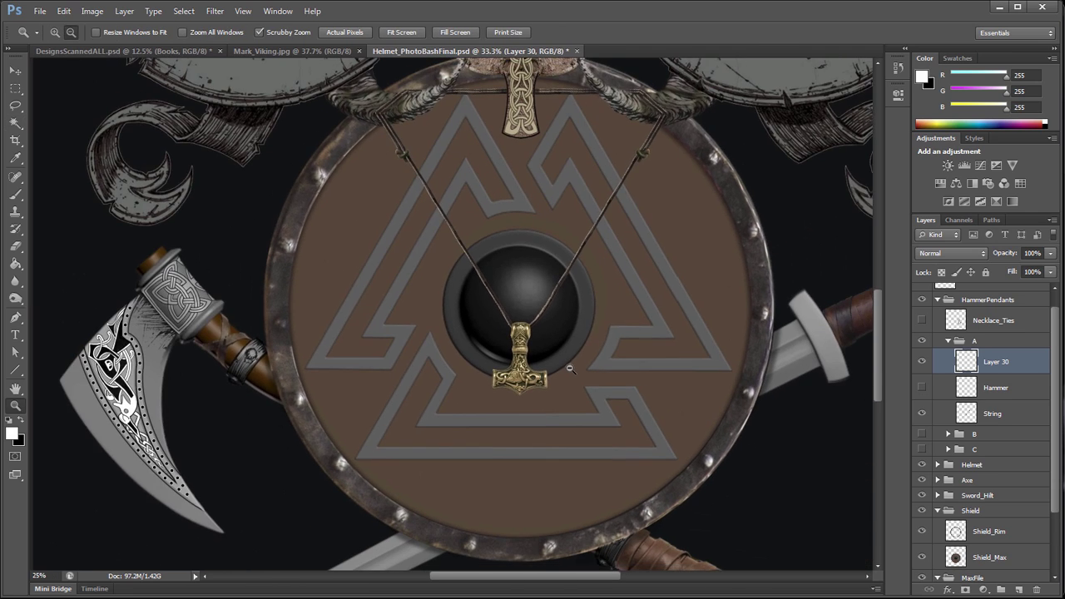
pyautogui.keyDown('alt'); pyautogui.click(573, 368); pyautogui.keyUp('alt')
pyautogui.press('h')
pyautogui.moveTo(578, 373); pyautogui.dragTo(559, 354)
pyautogui.press('z')
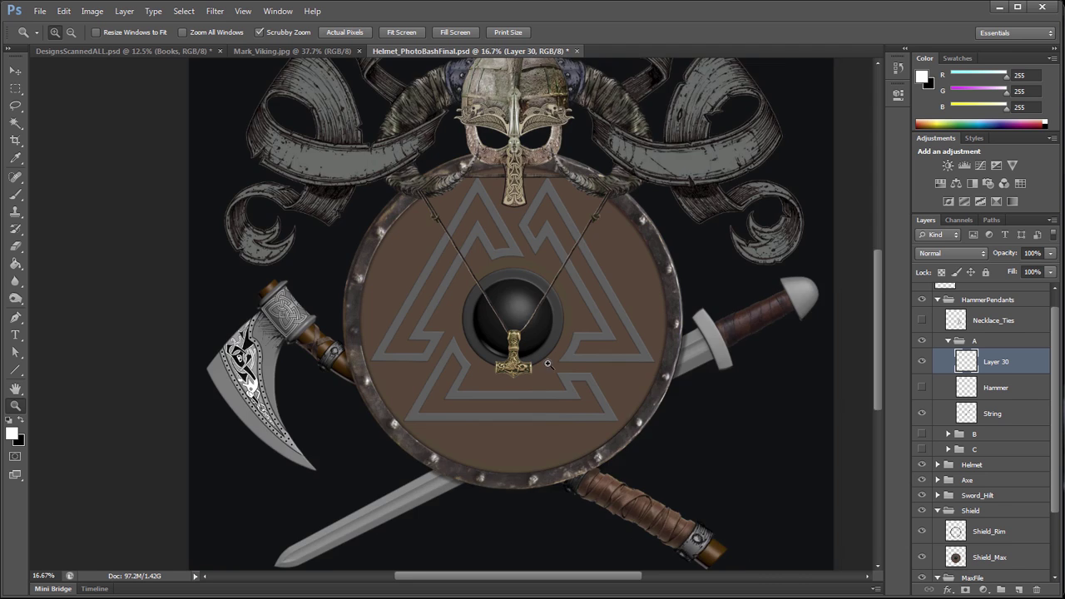
pyautogui.click(537, 367)
pyautogui.click(537, 367)
pyautogui.press('h')
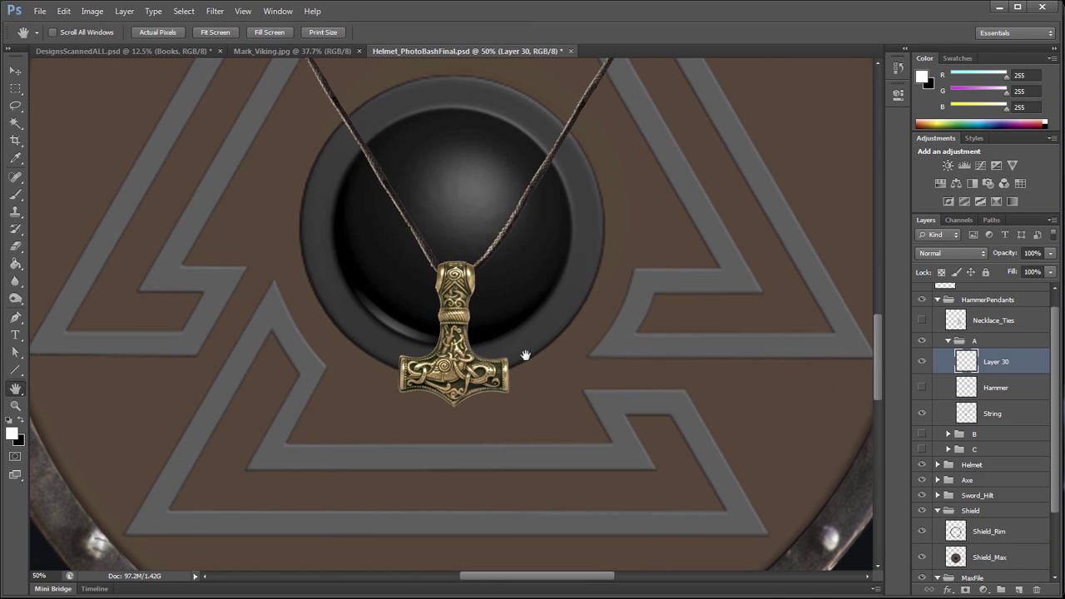
pyautogui.moveTo(526, 357); pyautogui.dragTo(564, 379)
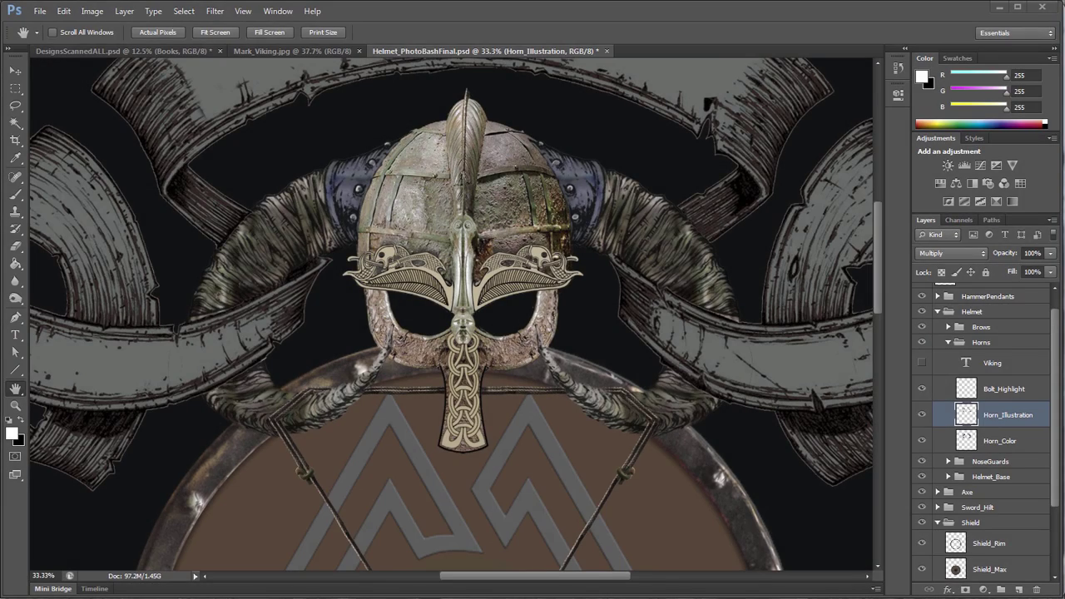
# - Set the Horn_Illustration layer's blend mode to Normal
pyautogui.click(978, 255)
pyautogui.click(972, 267)
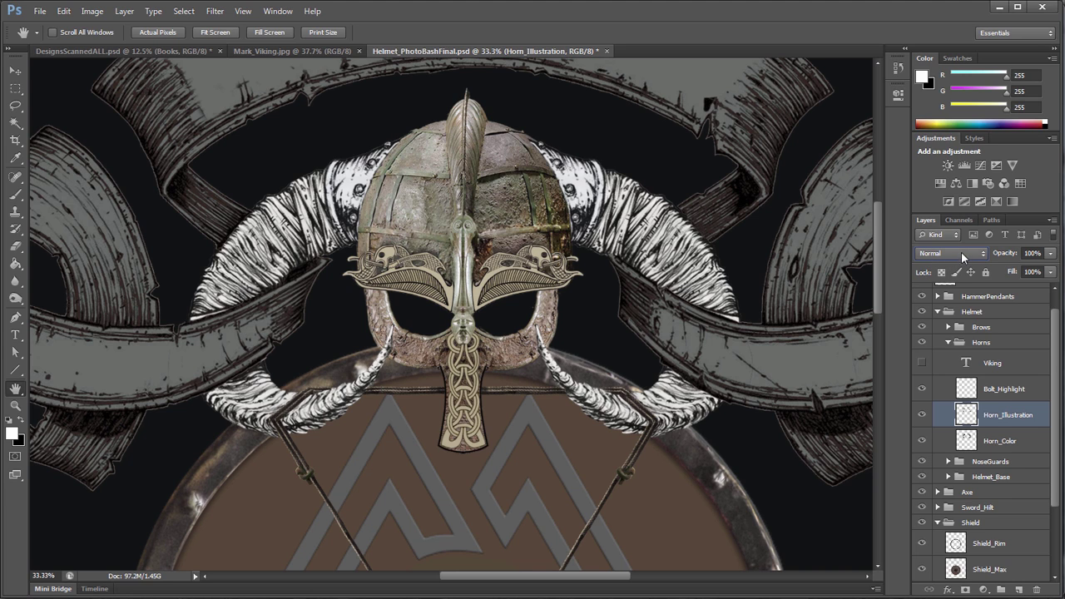
pyautogui.click(962, 253)
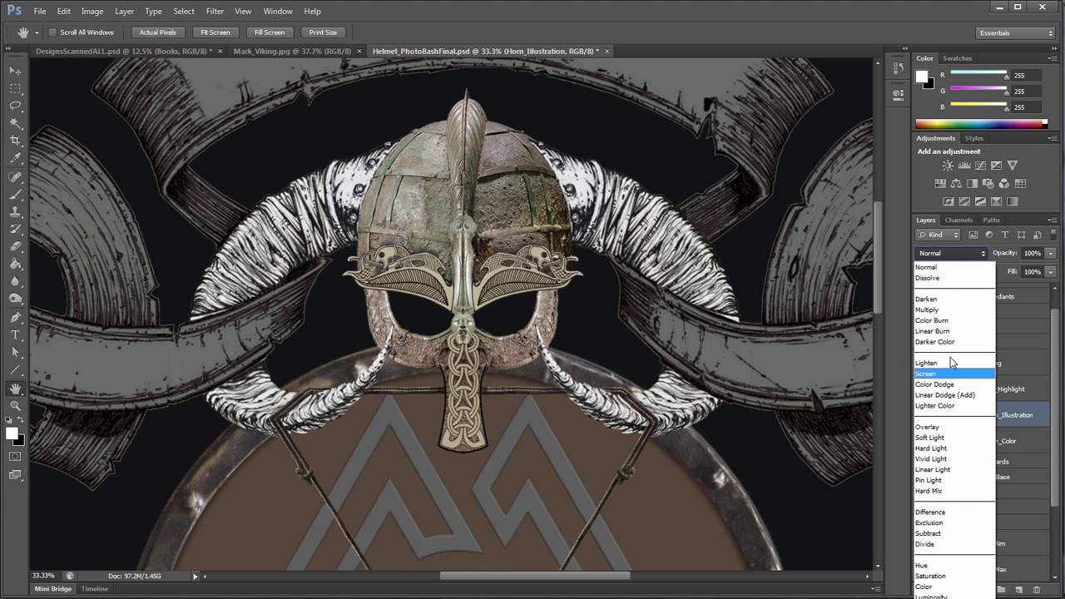
pyautogui.click(951, 268)
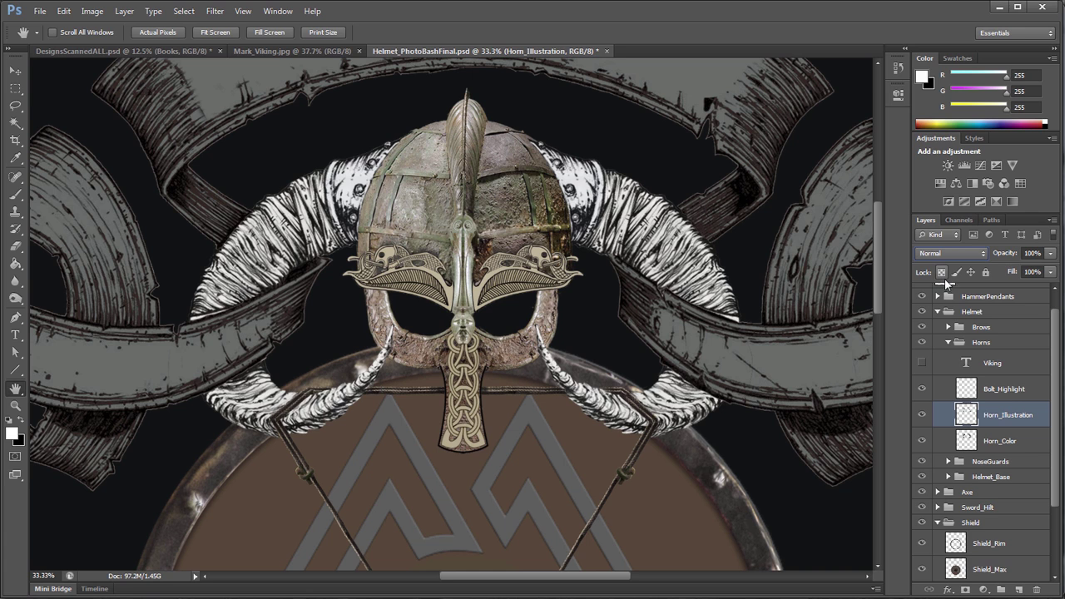
# - Preview Saturation, Lighter Color, Overlay, Color Dodge and Multiply blends on the horns, then make the layer visible
pyautogui.press('Down')
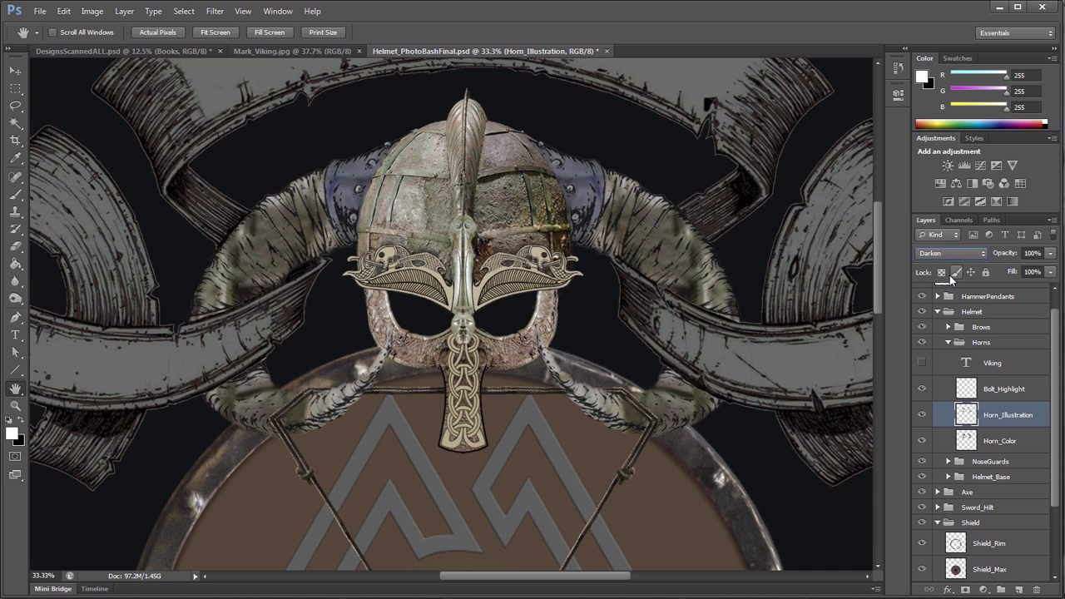
pyautogui.press('Down')
pyautogui.press('Down')
pyautogui.press('Down')
pyautogui.press('Down')
pyautogui.press('Down')
pyautogui.press('Down')
pyautogui.press('Down')
pyautogui.press('Down')
pyautogui.press('Down')
pyautogui.press('Down')
pyautogui.press('Down')
pyautogui.press('Down')
pyautogui.press('Down')
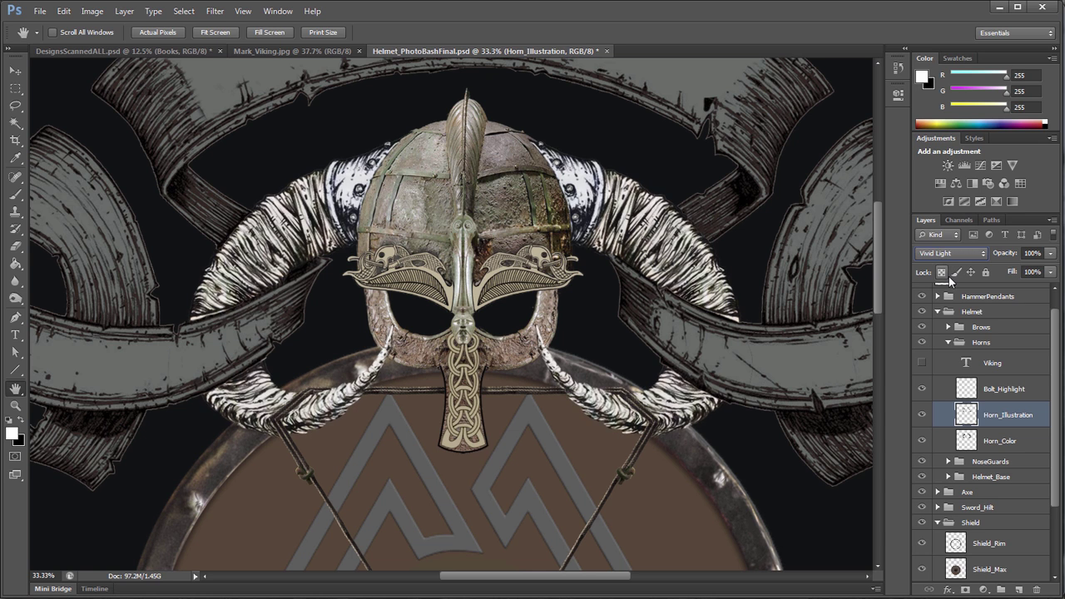
pyautogui.press('Down')
pyautogui.press('Down')
pyautogui.press('Down')
pyautogui.press('Down')
pyautogui.press('Down')
pyautogui.press('Down')
pyautogui.press('Down')
pyautogui.press('Down')
pyautogui.press('Down')
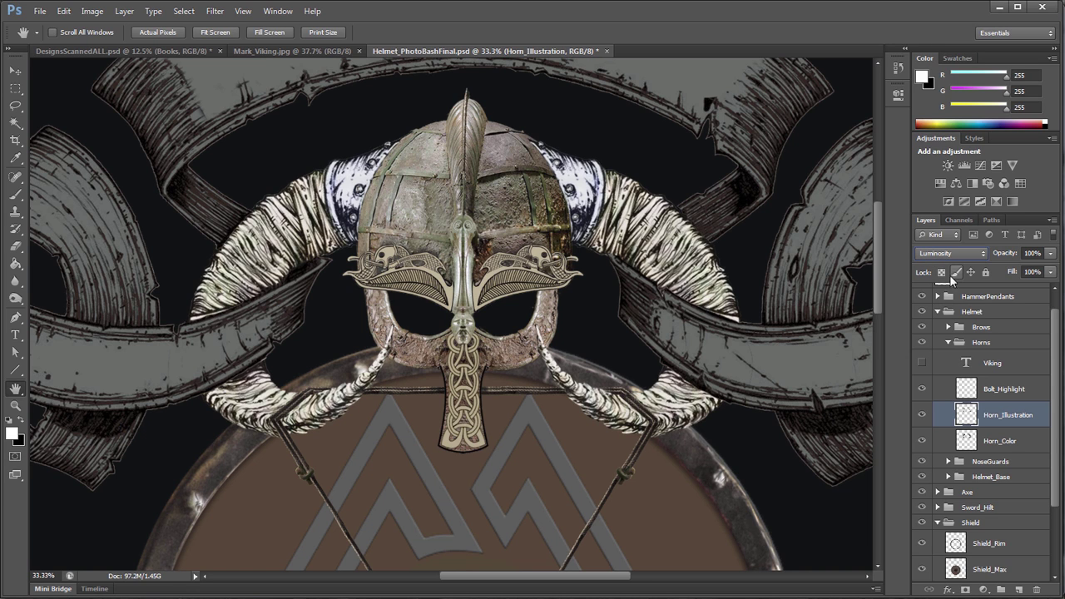
pyautogui.press('Up')
pyautogui.press('Up')
pyautogui.press('Up')
pyautogui.press('Up')
pyautogui.press('Up')
pyautogui.press('Up')
pyautogui.press('Up')
pyautogui.press('Up')
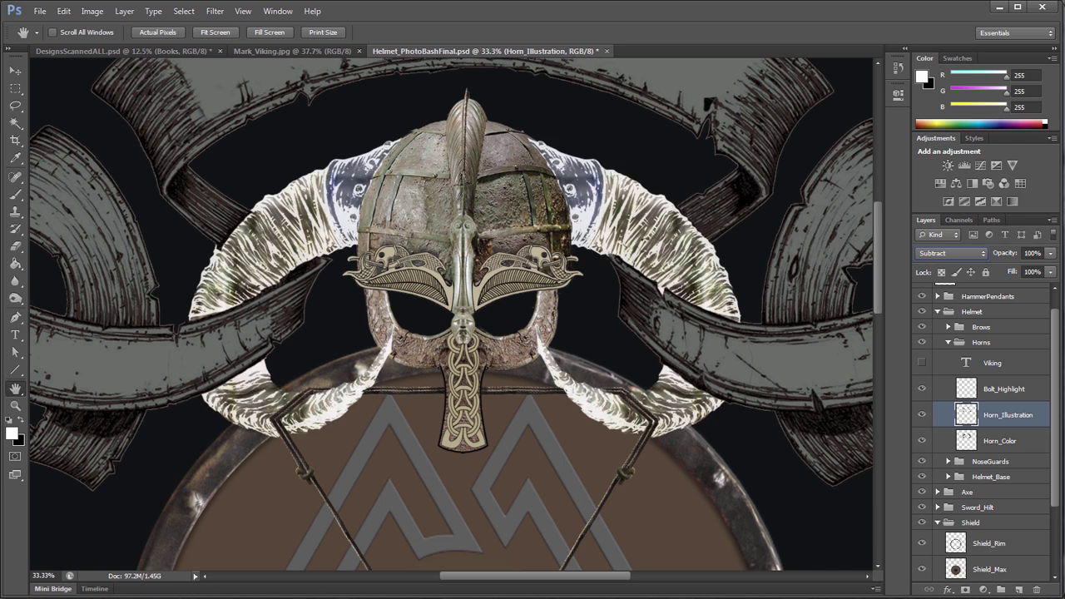
pyautogui.press('Up')
pyautogui.press('Up')
pyautogui.press('Up')
pyautogui.press('Up')
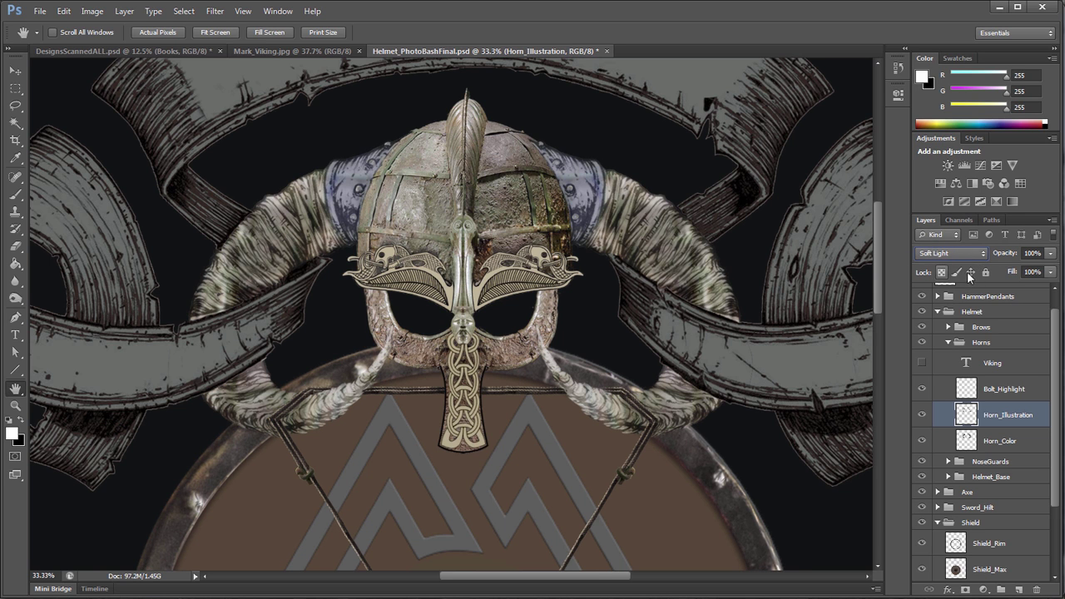
pyautogui.press('Up')
pyautogui.press('Up')
pyautogui.press('Down')
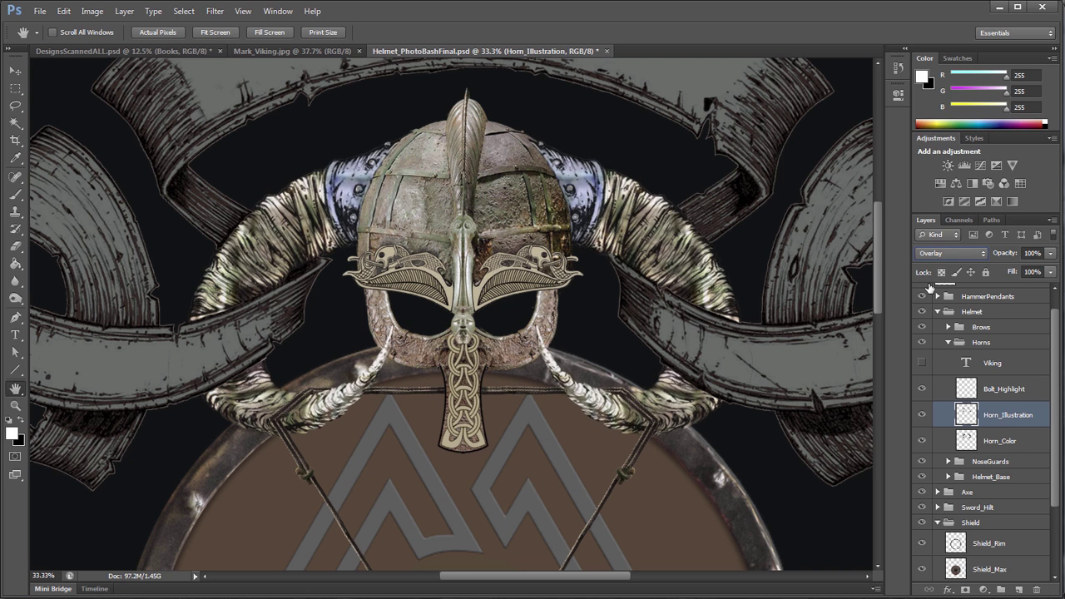
pyautogui.press('Up')
pyautogui.press('Down')
pyautogui.press('Up')
pyautogui.press('Up')
pyautogui.press('Up')
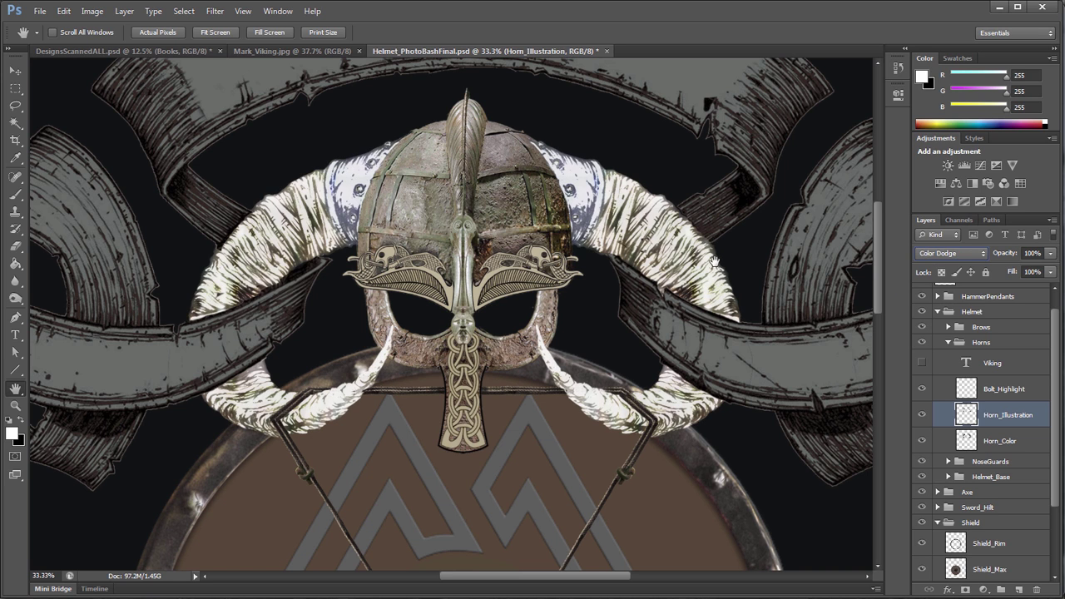
pyautogui.press('Up')
pyautogui.press('Up')
pyautogui.press('Up')
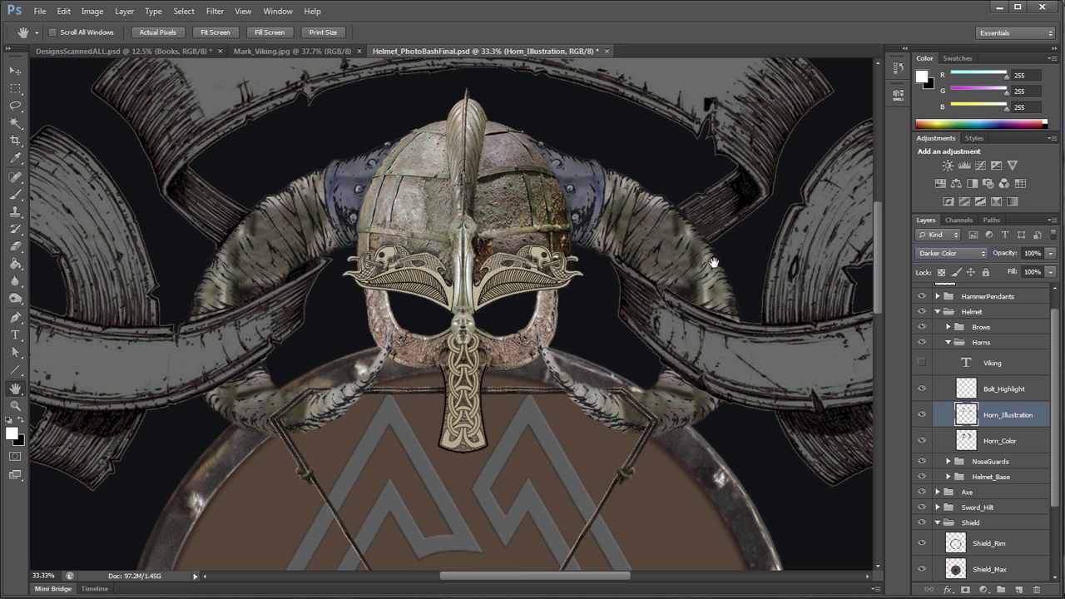
pyautogui.press('Up')
pyautogui.press('Up')
pyautogui.press('Up')
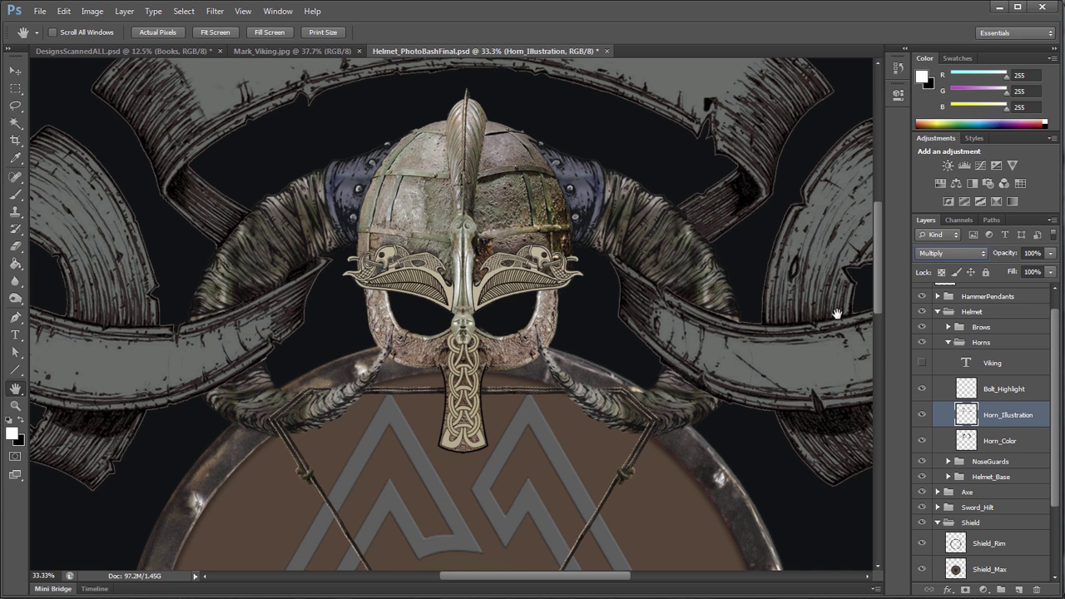
pyautogui.click(921, 342)
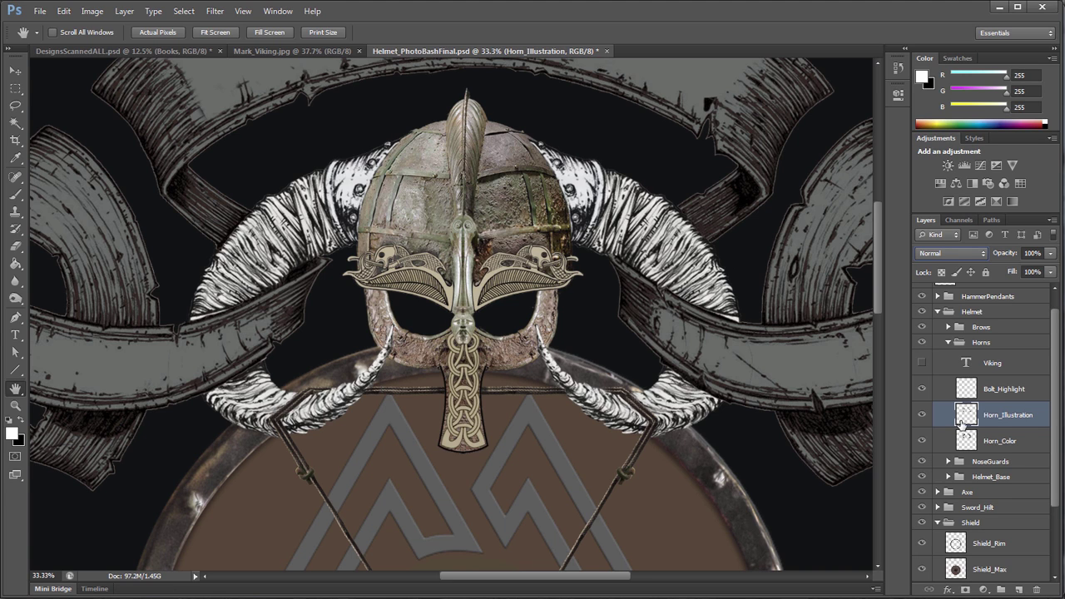
# - Load the horn shapes as a selection from Horn_Illustration and hide the Horn_Color layer
pyautogui.click(922, 415)
pyautogui.click(922, 414)
pyautogui.keyDown('ctrl'); pyautogui.click(966, 421); pyautogui.keyUp('ctrl')
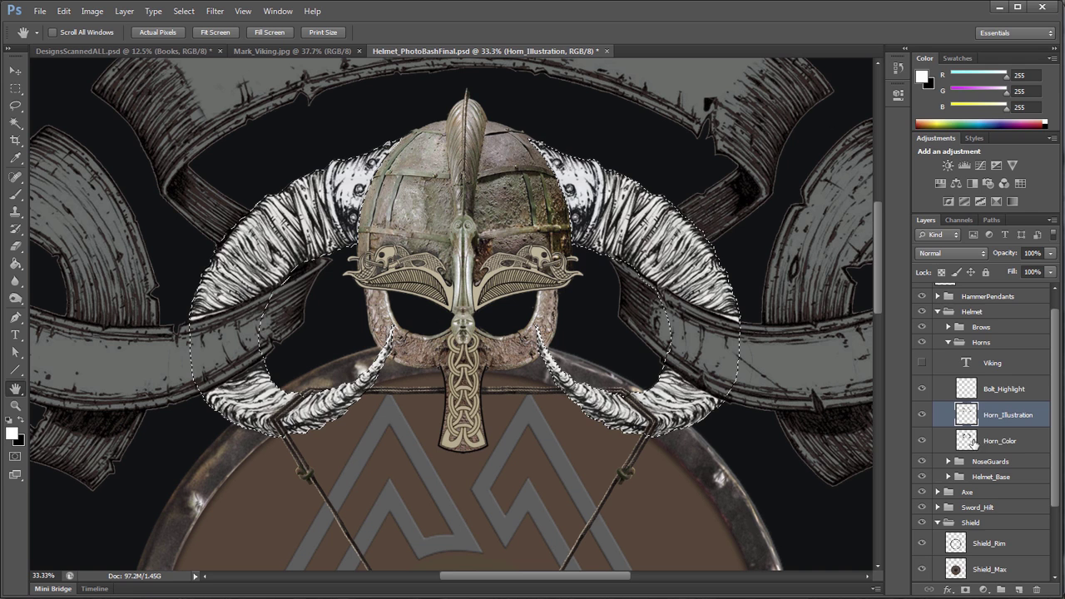
pyautogui.click(1012, 442)
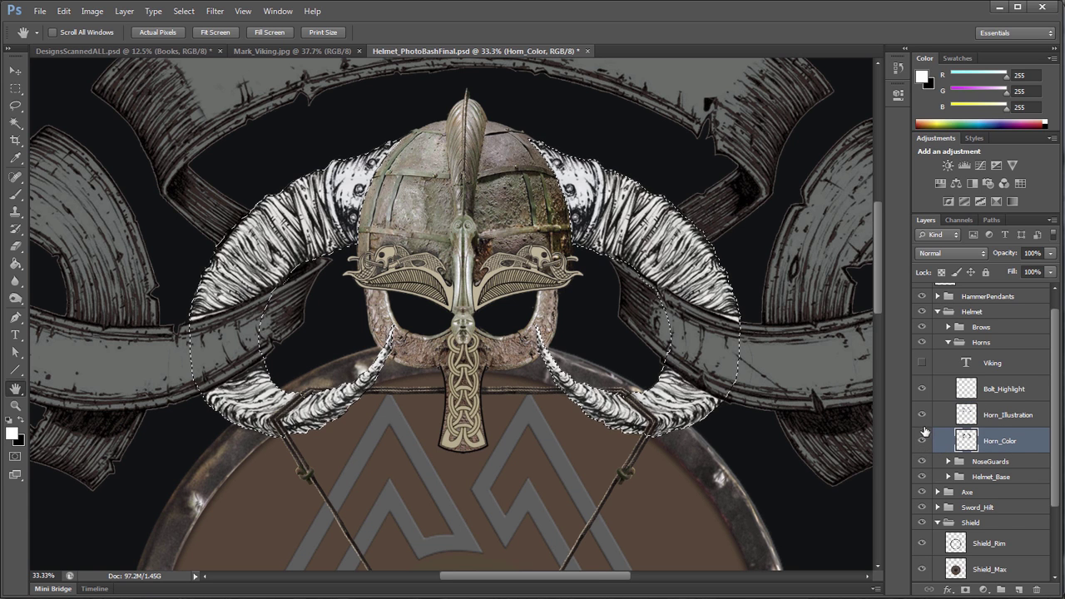
pyautogui.click(922, 441)
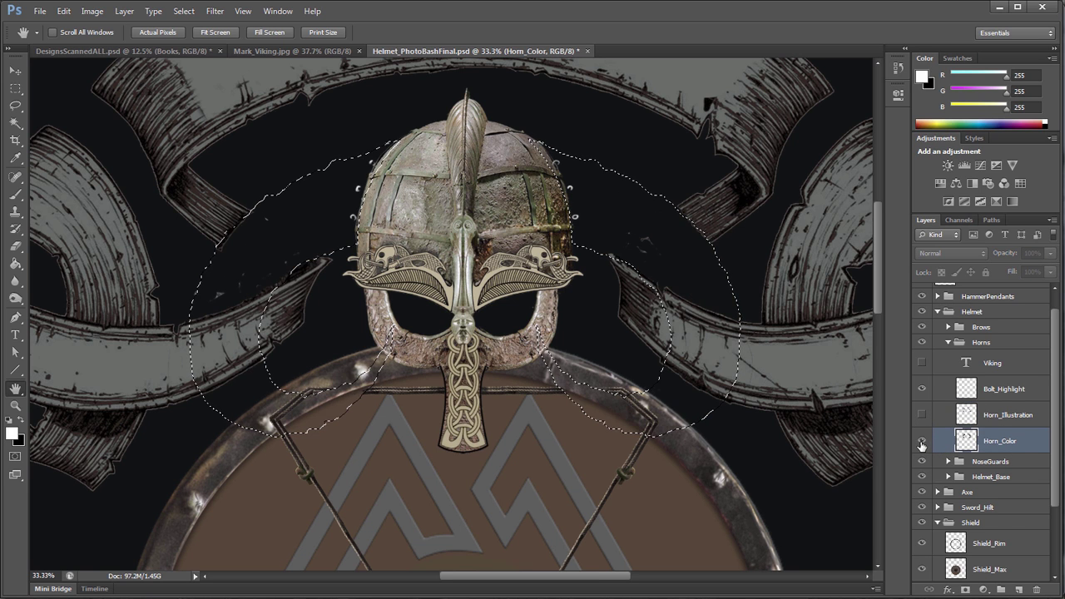
pyautogui.click(922, 441)
pyautogui.click(924, 441)
# - Add one new empty layer above Horn_Color, deleting the extra Layer 31 duplicates
pyautogui.click(1018, 590)
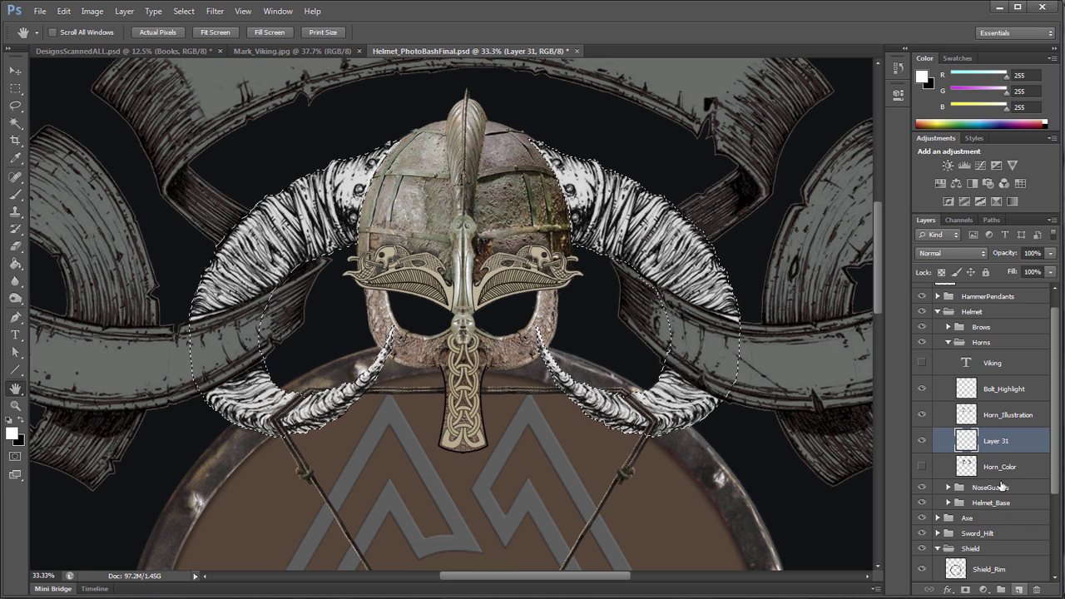
pyautogui.scroll(-1, 1019, 580)
pyautogui.moveTo(1020, 580); pyautogui.dragTo(1019, 589)
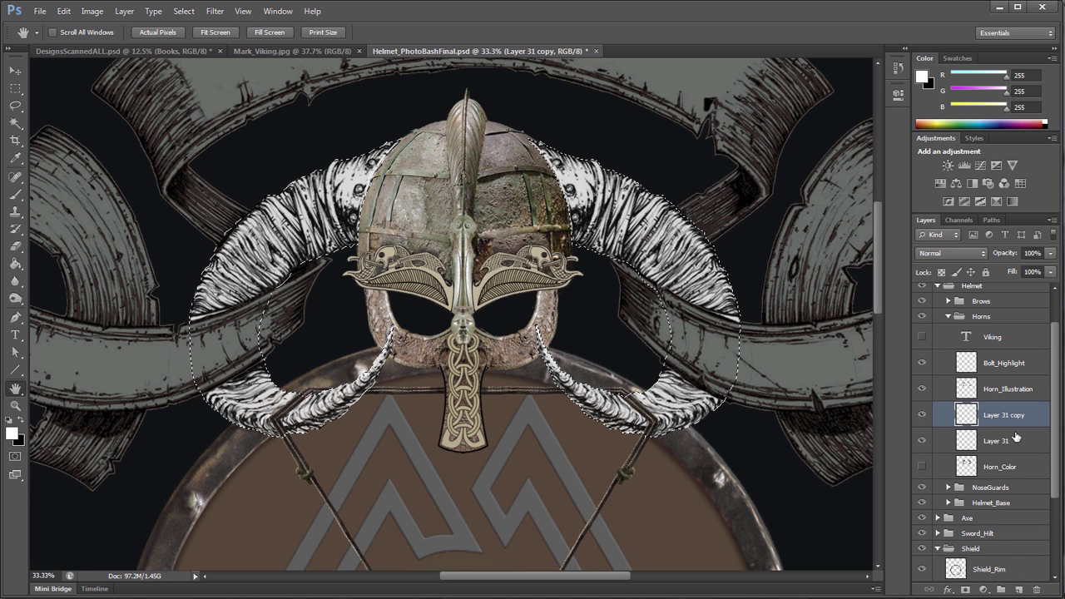
pyautogui.moveTo(1014, 416); pyautogui.dragTo(1020, 590)
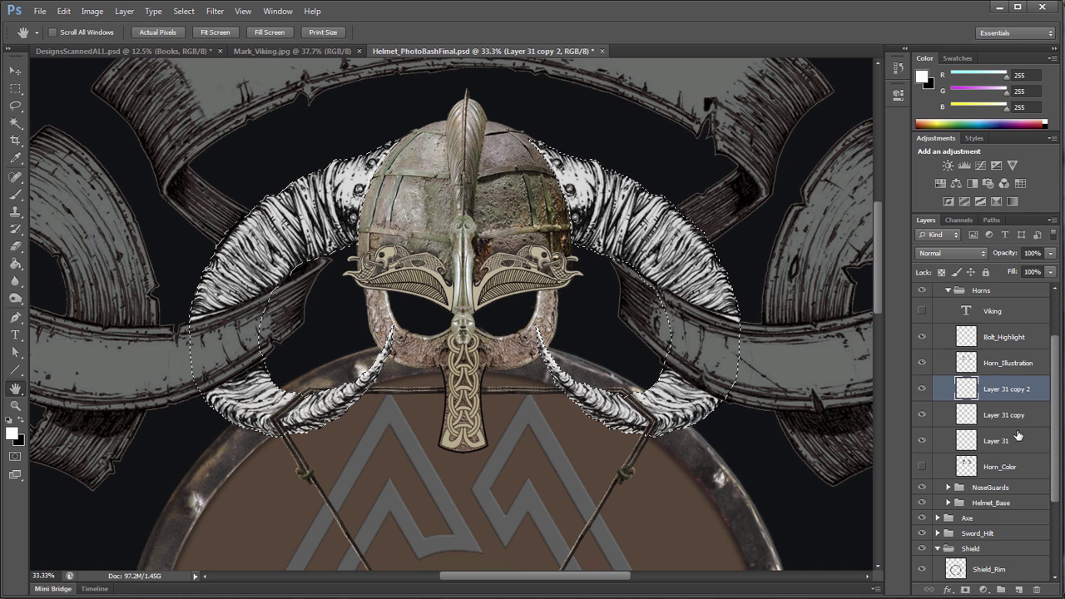
pyautogui.keyDown('shift'); pyautogui.click(1017, 436); pyautogui.keyUp('shift')
pyautogui.moveTo(1017, 436); pyautogui.dragTo(1033, 583)
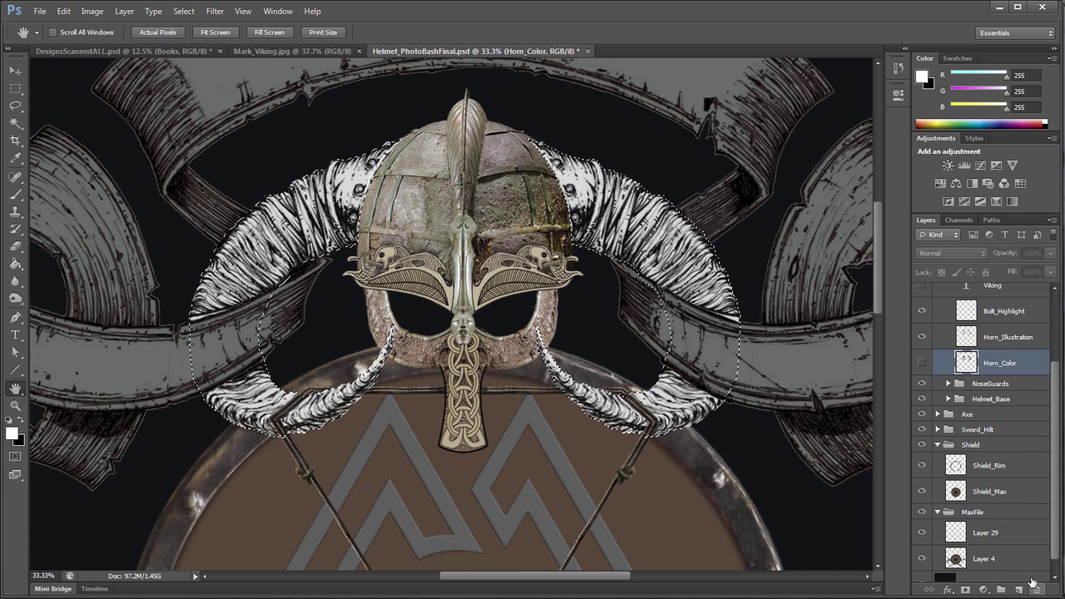
pyautogui.click(1019, 589)
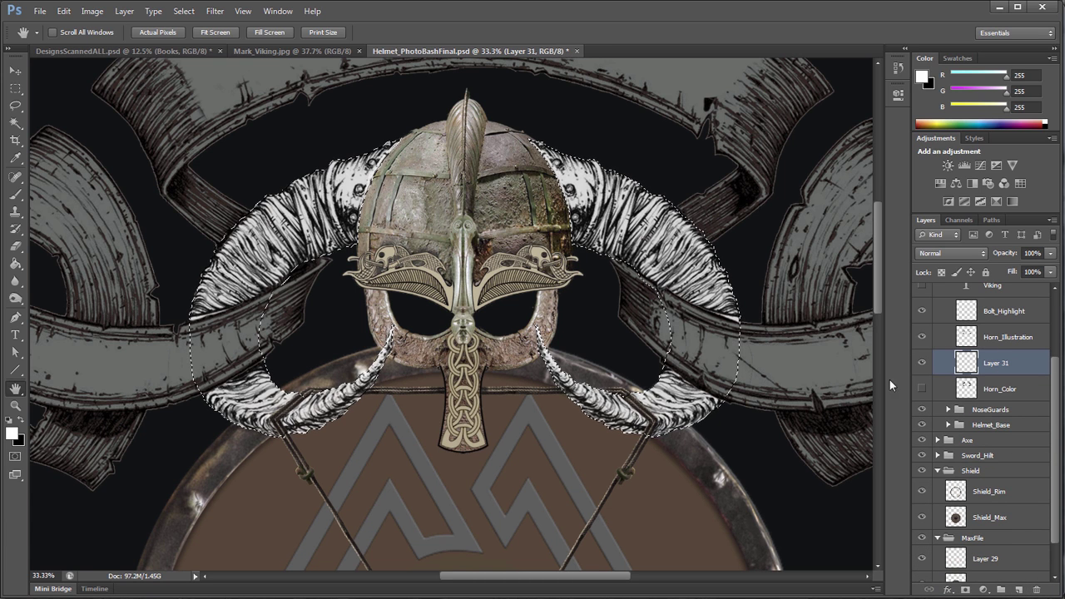
# - Rename the new Layer 31 to NewColor
pyautogui.moveTo(751, 237); pyautogui.dragTo(750, 305)
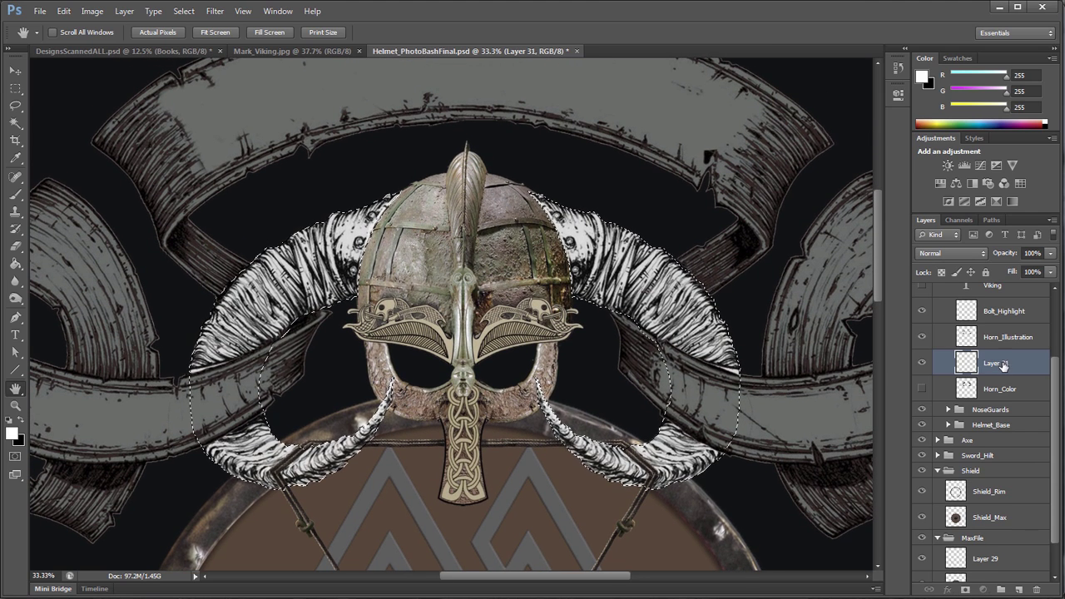
pyautogui.doubleClick(1003, 365)
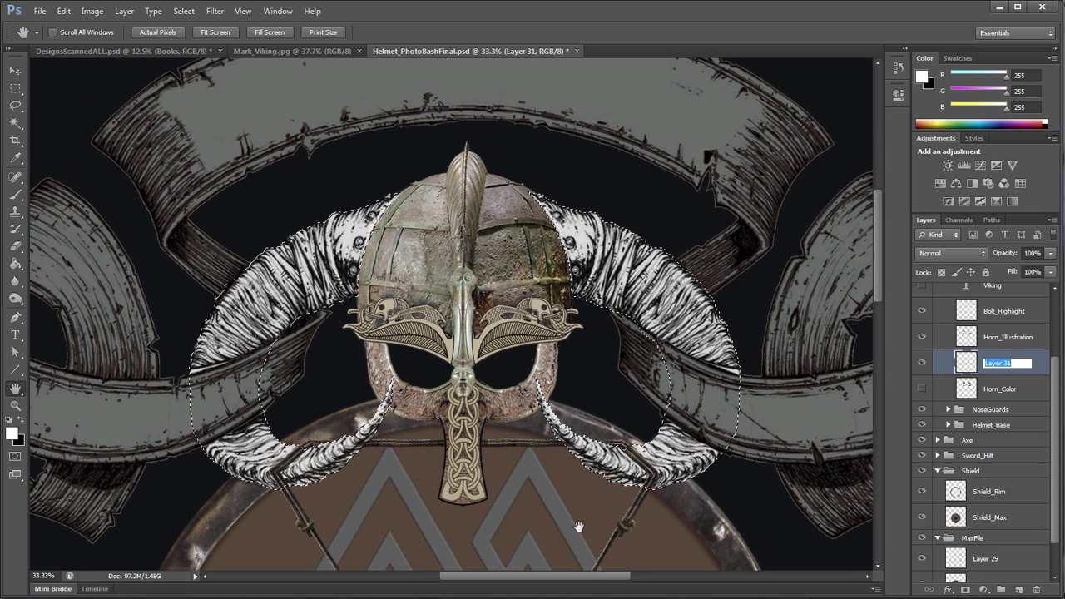
pyautogui.write('NewColor')
pyautogui.press('Return')
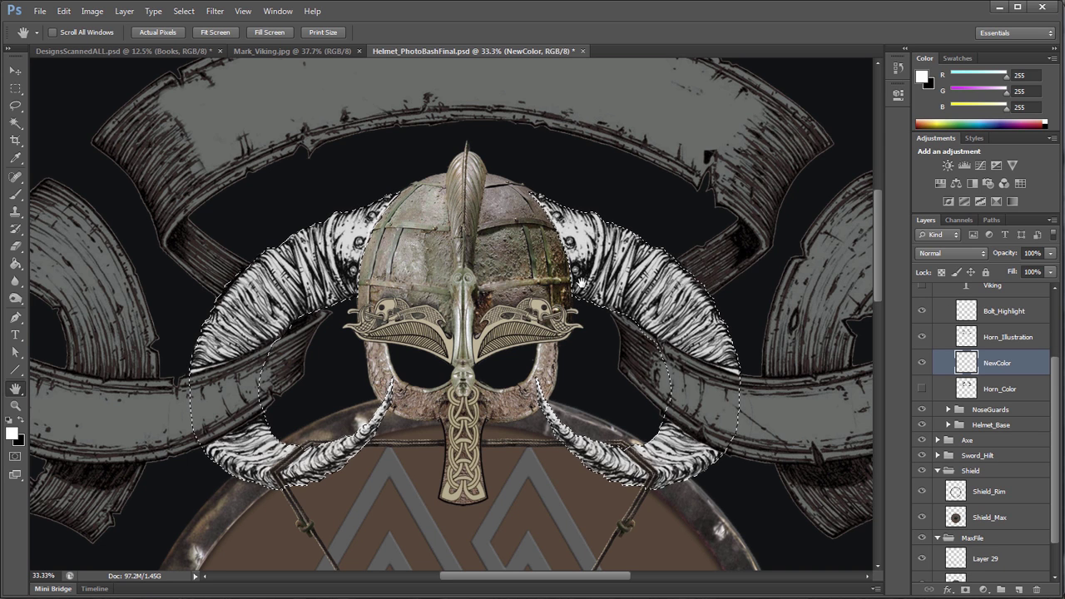
# - Fill the horn selection on NewColor with olive (R111 G110 B82) sampled from the helmet, then deselect
pyautogui.click(15, 264)
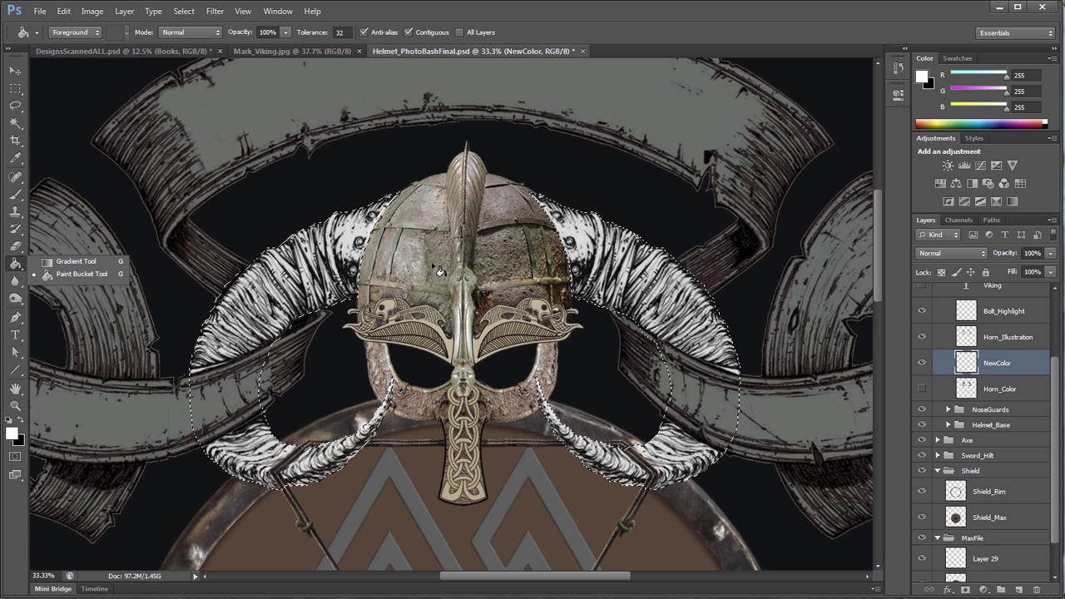
pyautogui.click(15, 158)
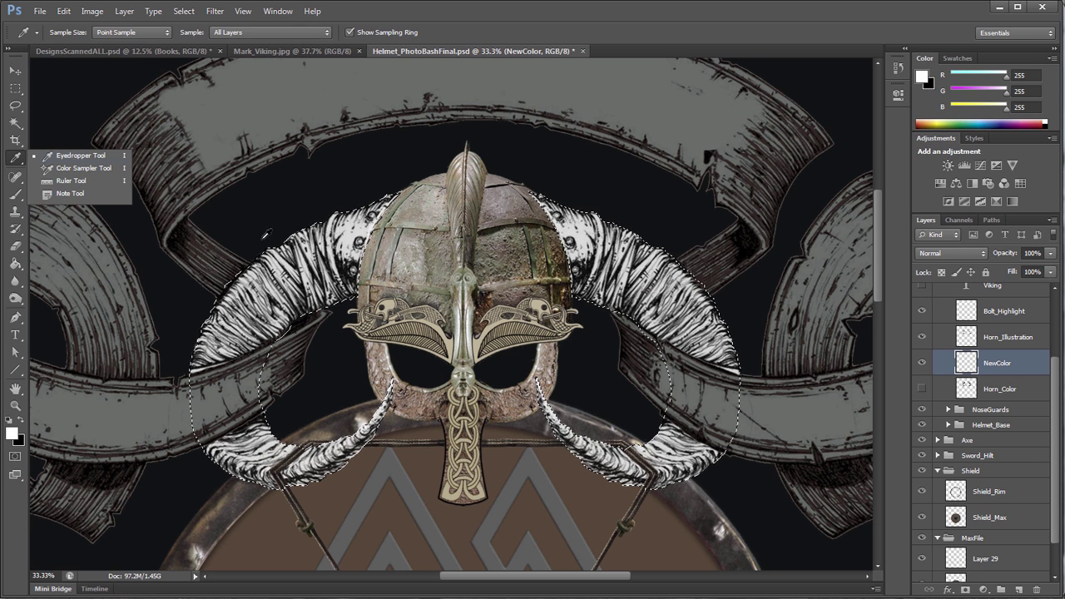
pyautogui.click(429, 270)
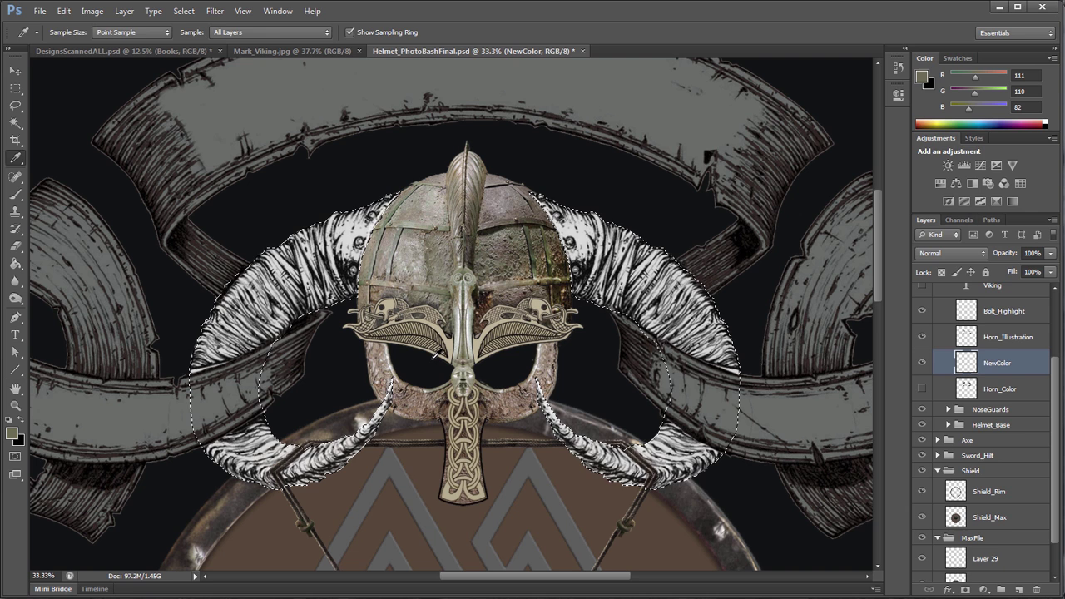
pyautogui.press('g')
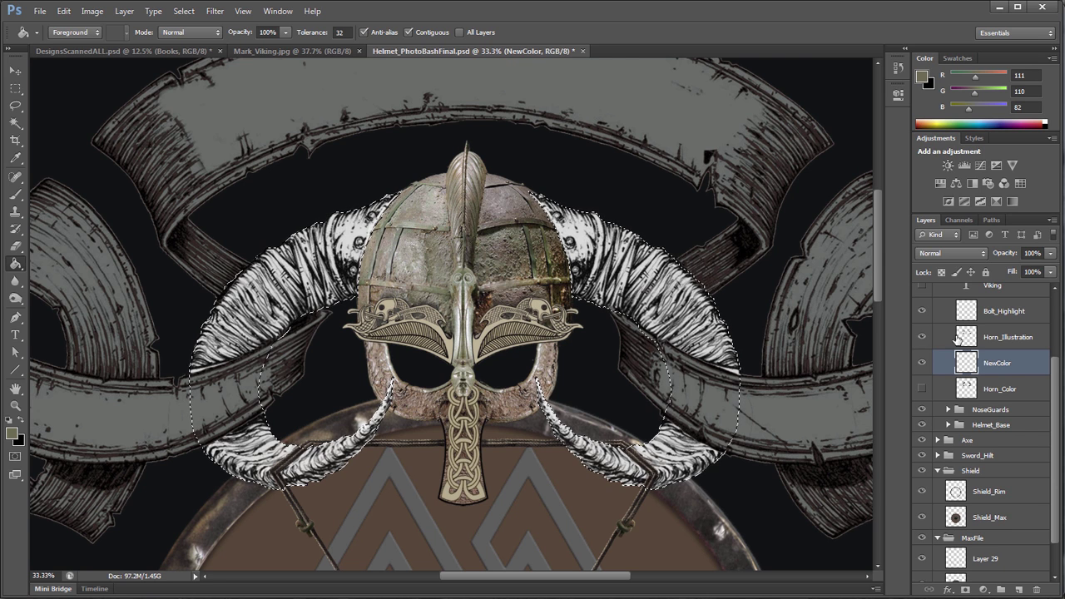
pyautogui.click(921, 336)
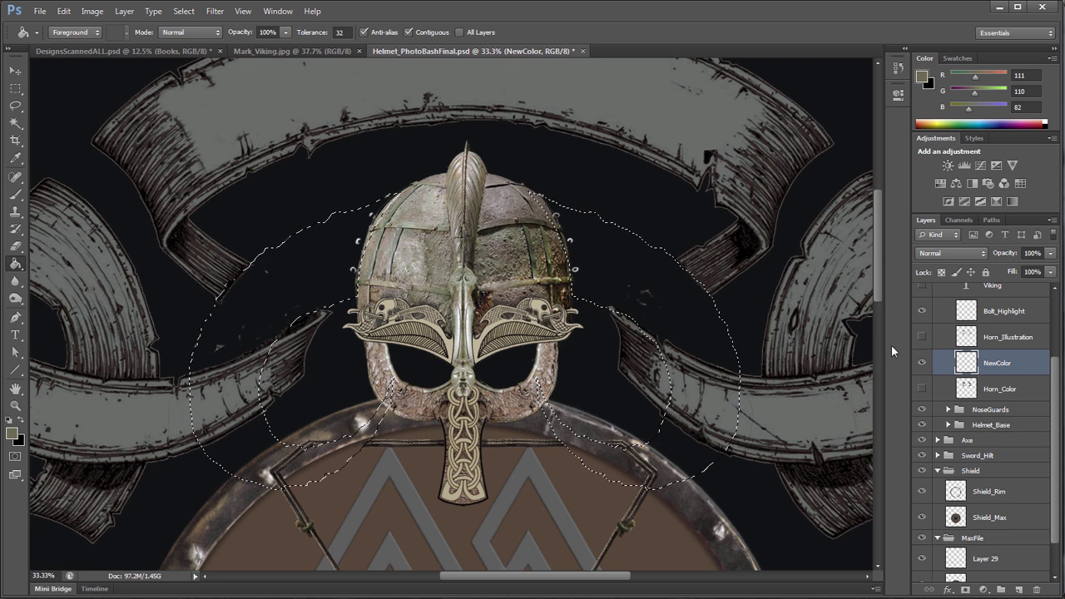
pyautogui.click(293, 290)
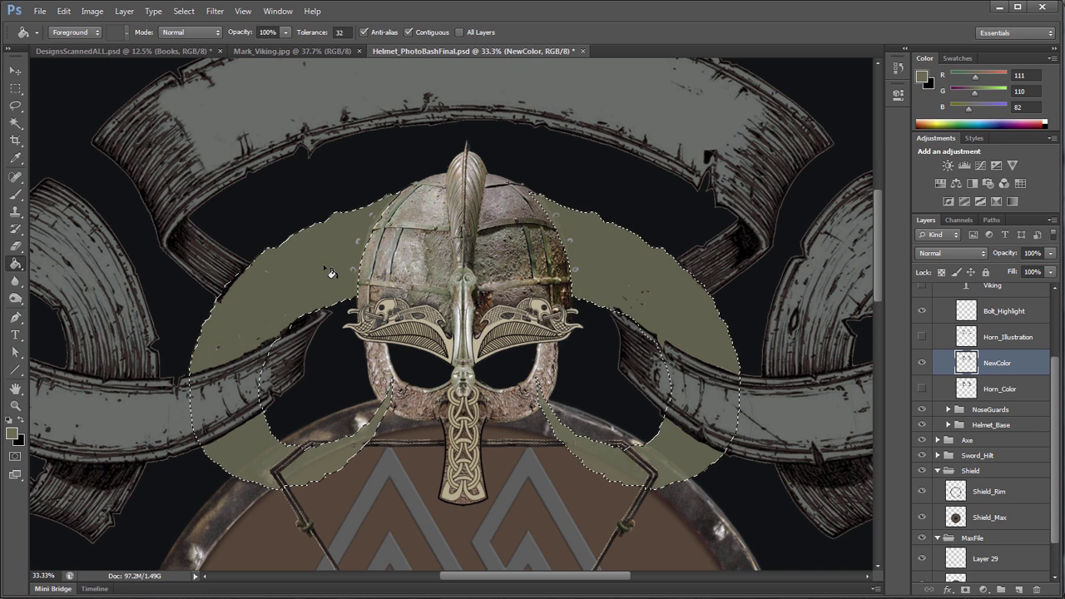
pyautogui.hotkey('ctrl', 'd')
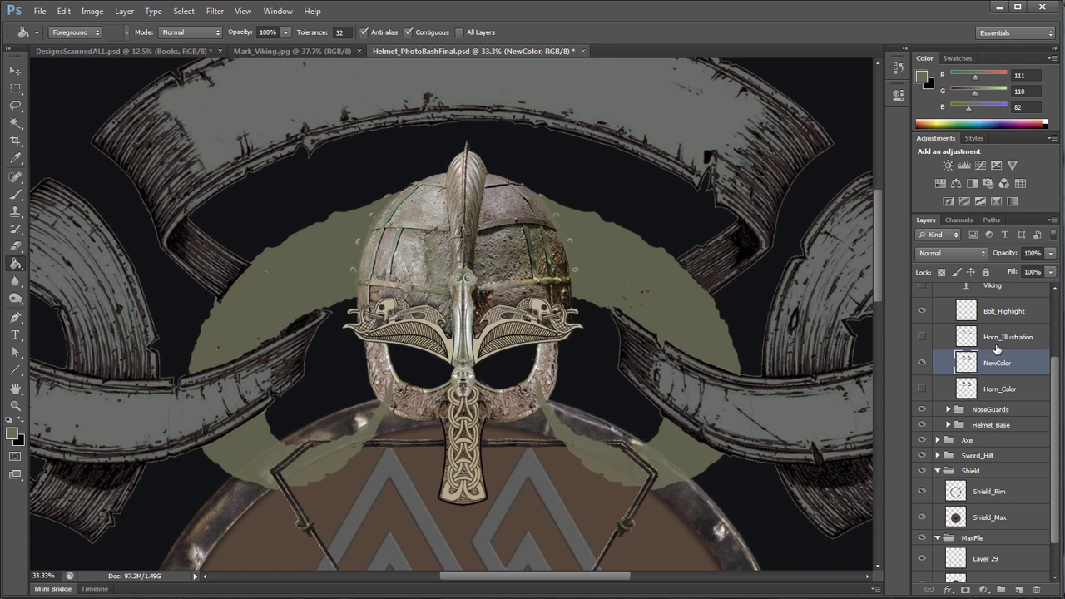
# - Show Horn_Illustration in Multiply blend after trying the neighbouring darker blend modes
pyautogui.click(944, 345)
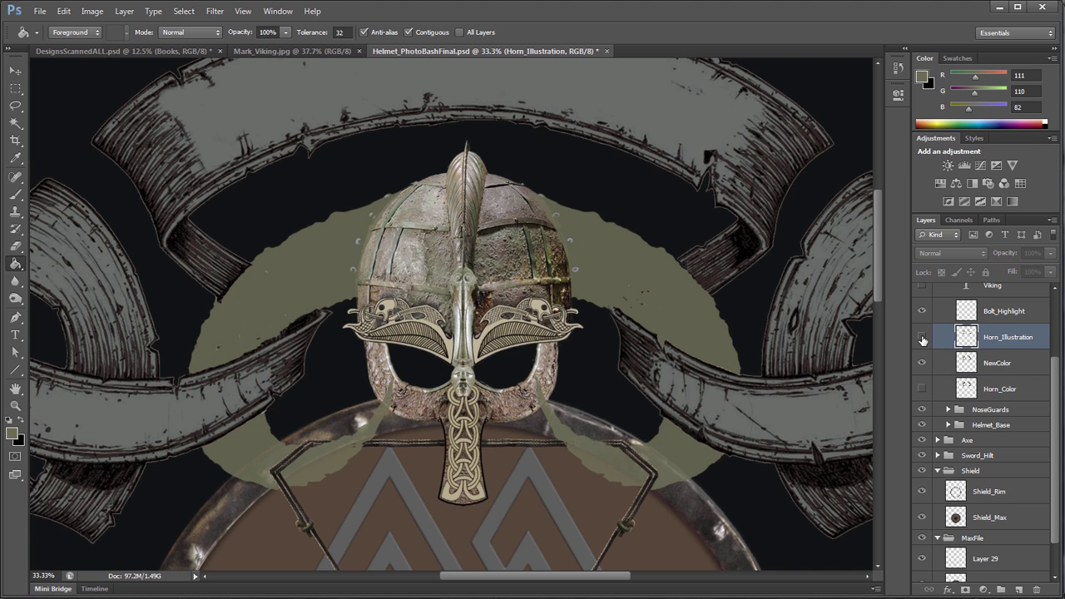
pyautogui.click(922, 337)
pyautogui.click(970, 254)
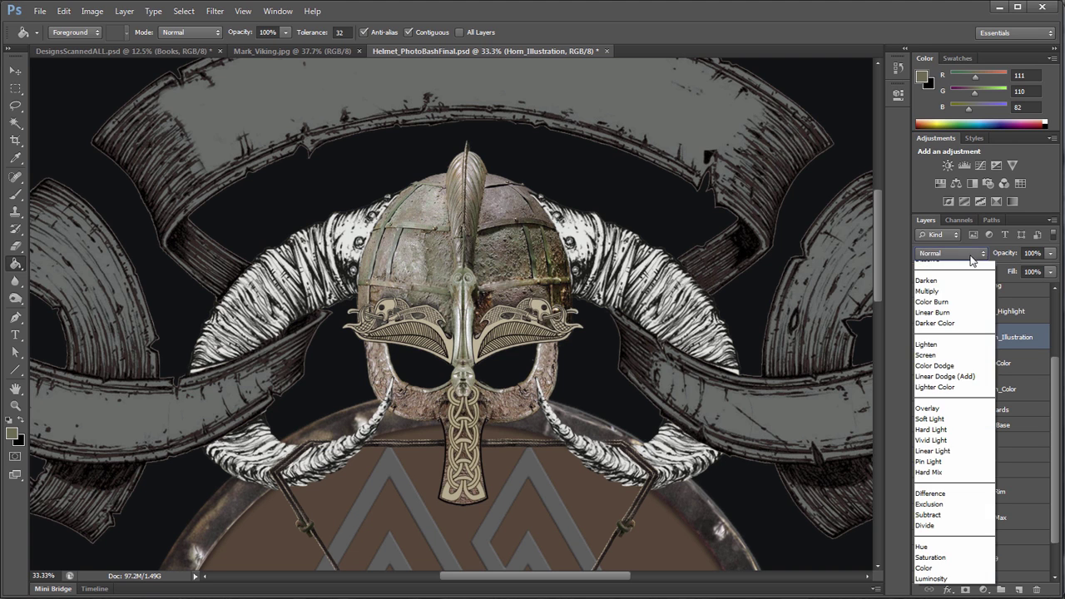
pyautogui.click(948, 309)
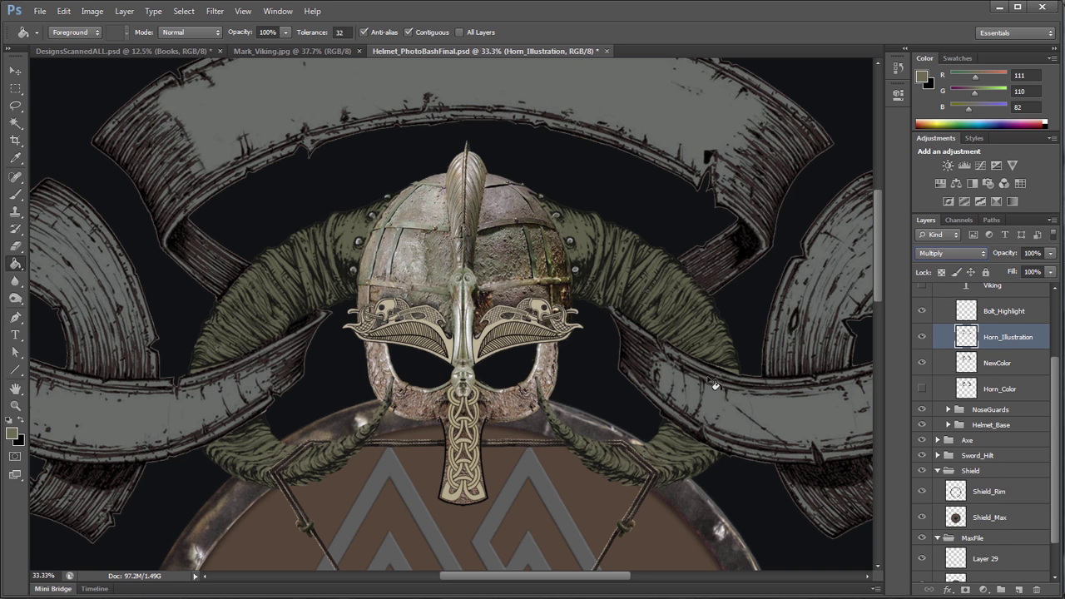
pyautogui.press('Down')
pyautogui.press('Up')
pyautogui.press('Down')
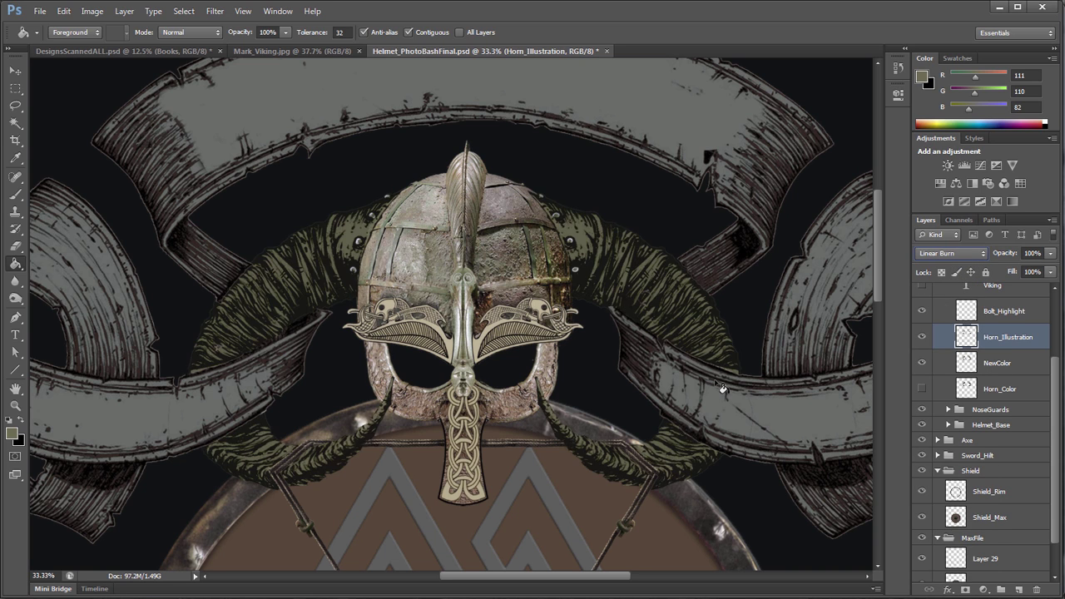
pyautogui.click(957, 253)
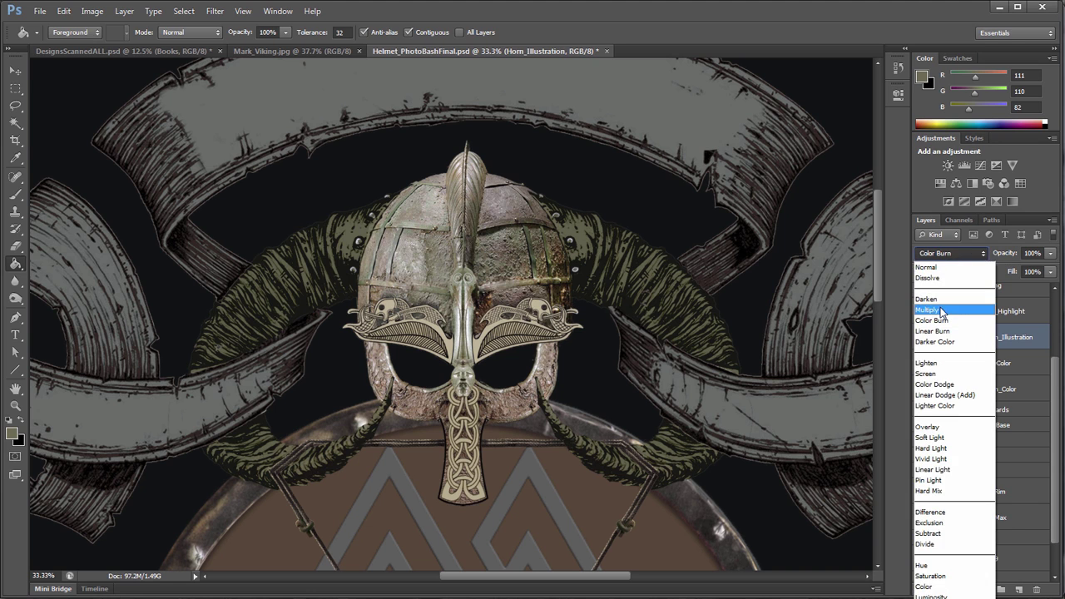
pyautogui.click(944, 313)
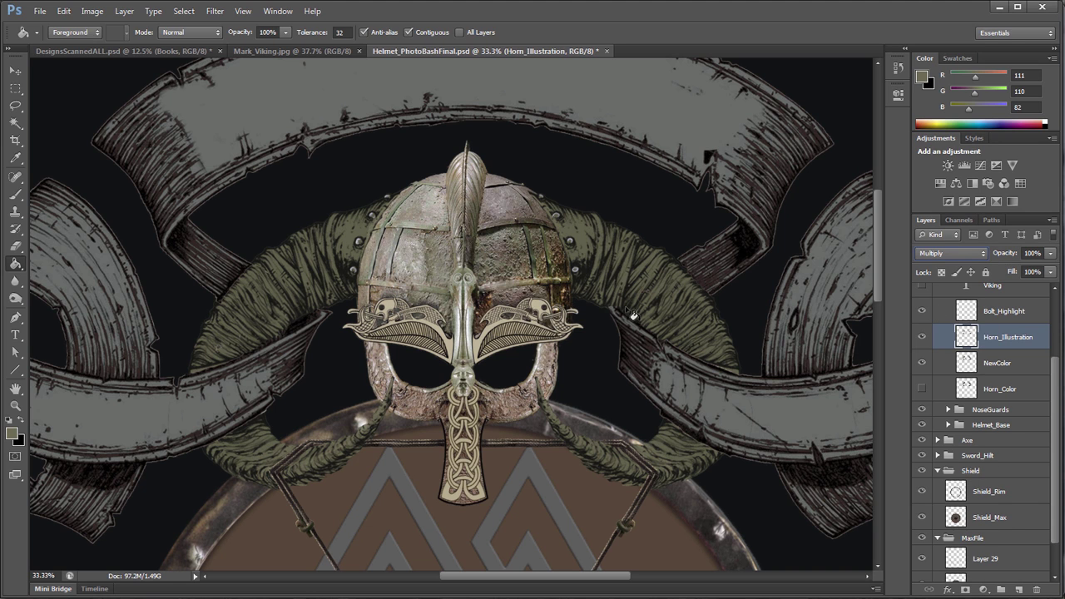
# - Select NewColor and toggle its visibility to compare the olive fill
pyautogui.click(1002, 365)
pyautogui.click(921, 363)
pyautogui.click(921, 363)
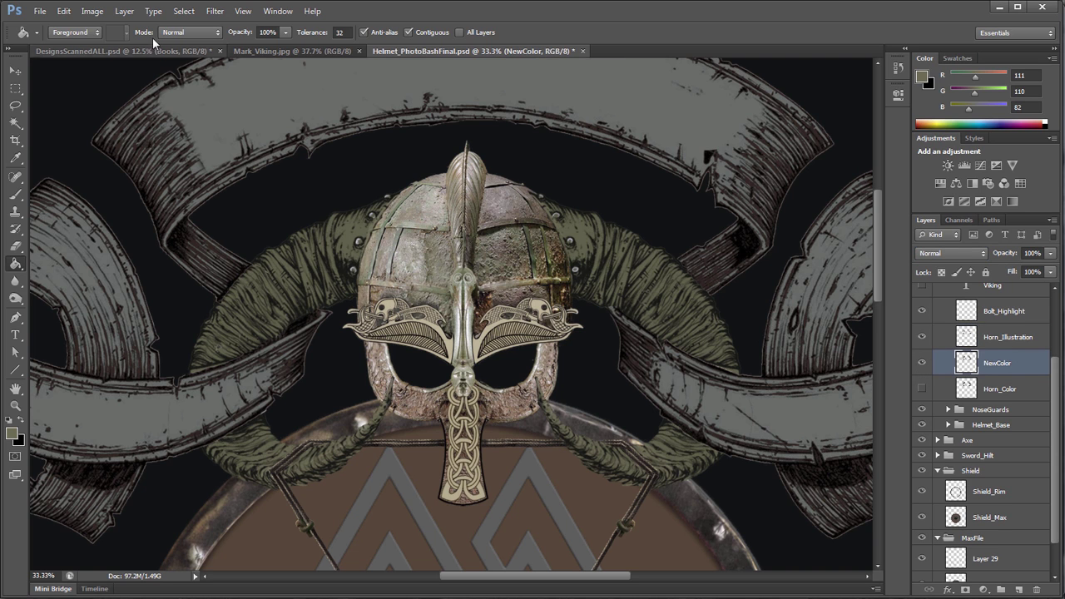
# - Apply Brightness/Contrast with Brightness 50 to the NewColor olive fill
pyautogui.click(91, 11)
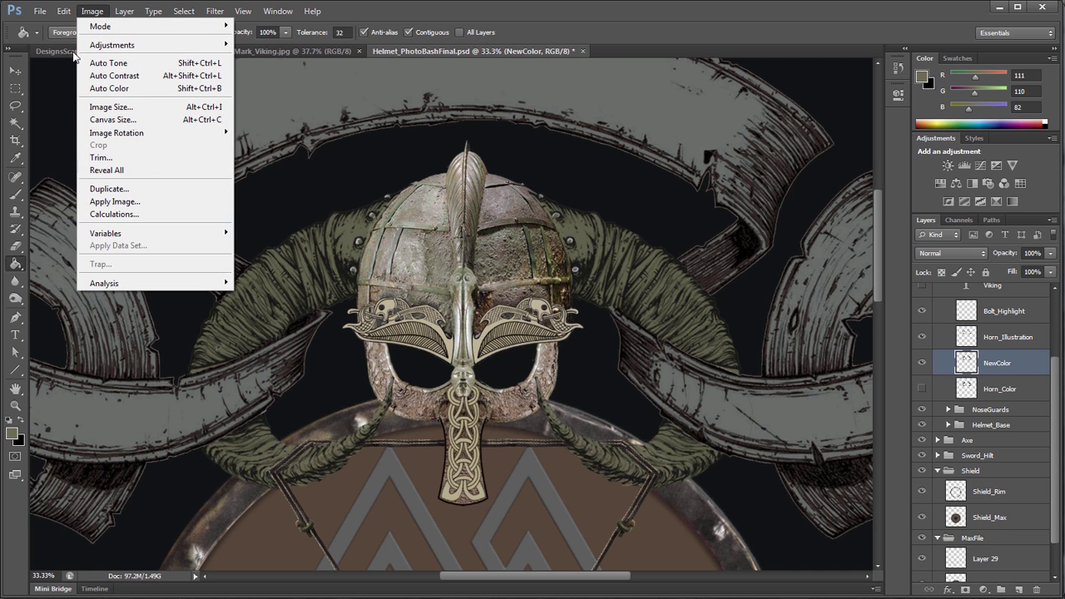
pyautogui.moveTo(129, 46)
pyautogui.click(45, 46)
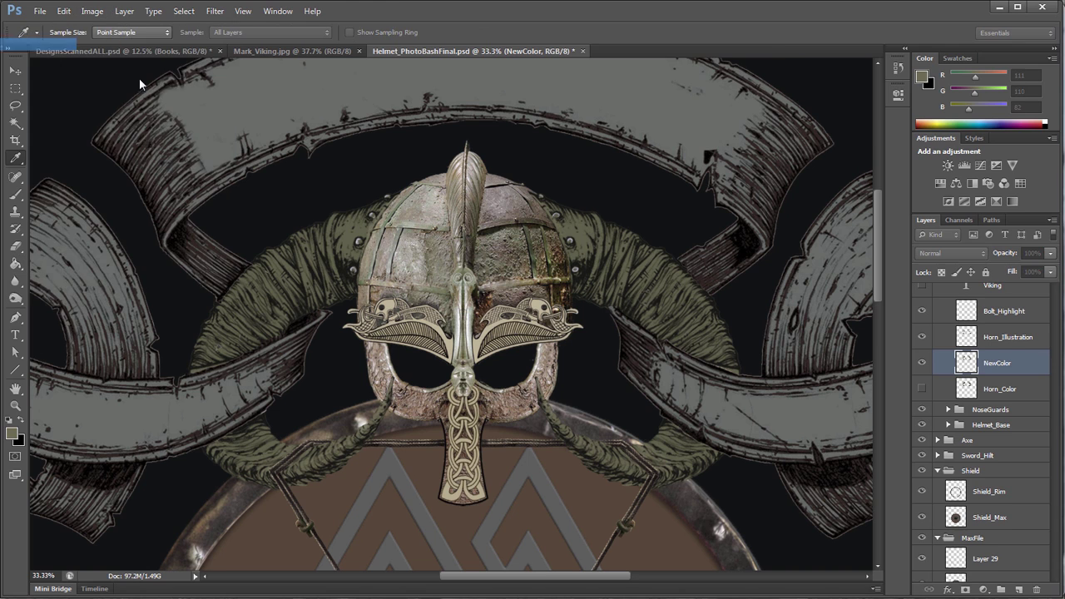
pyautogui.moveTo(642, 59); pyautogui.dragTo(663, 62)
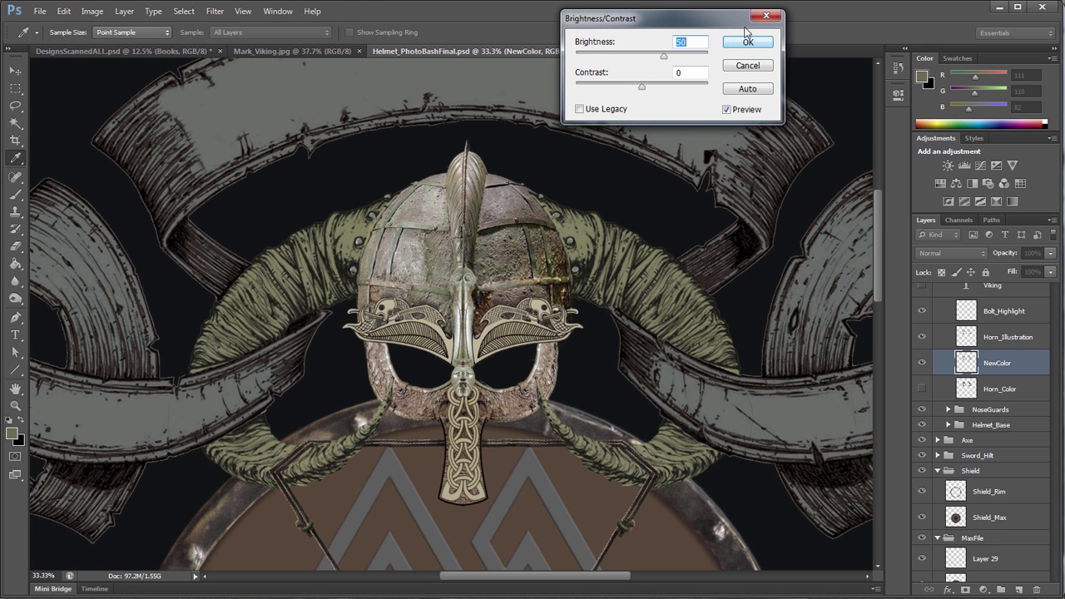
pyautogui.moveTo(747, 38); pyautogui.dragTo(744, 214)
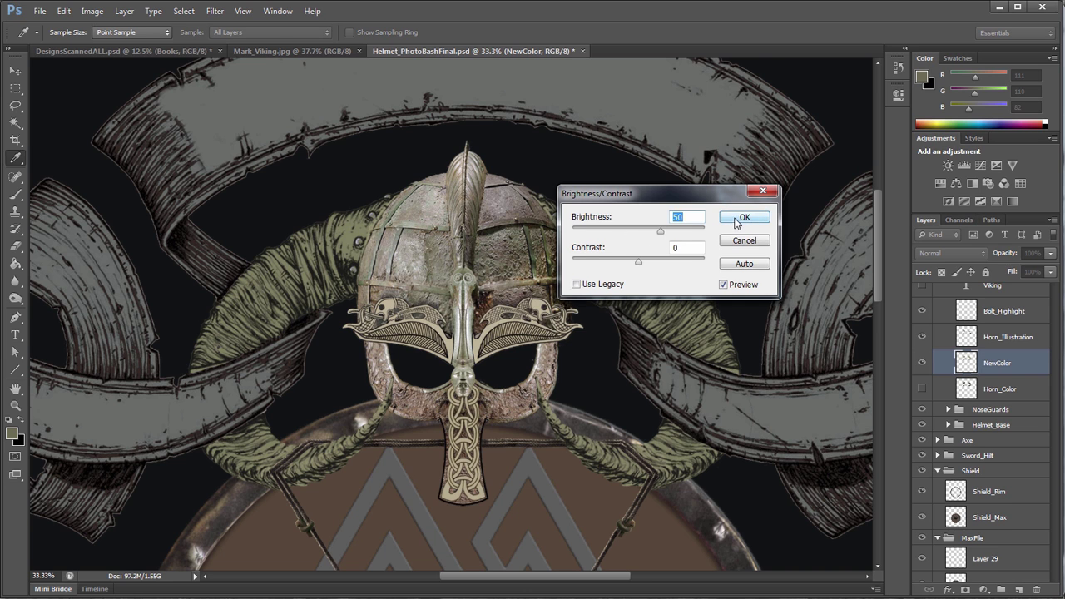
pyautogui.click(743, 219)
pyautogui.press('g')
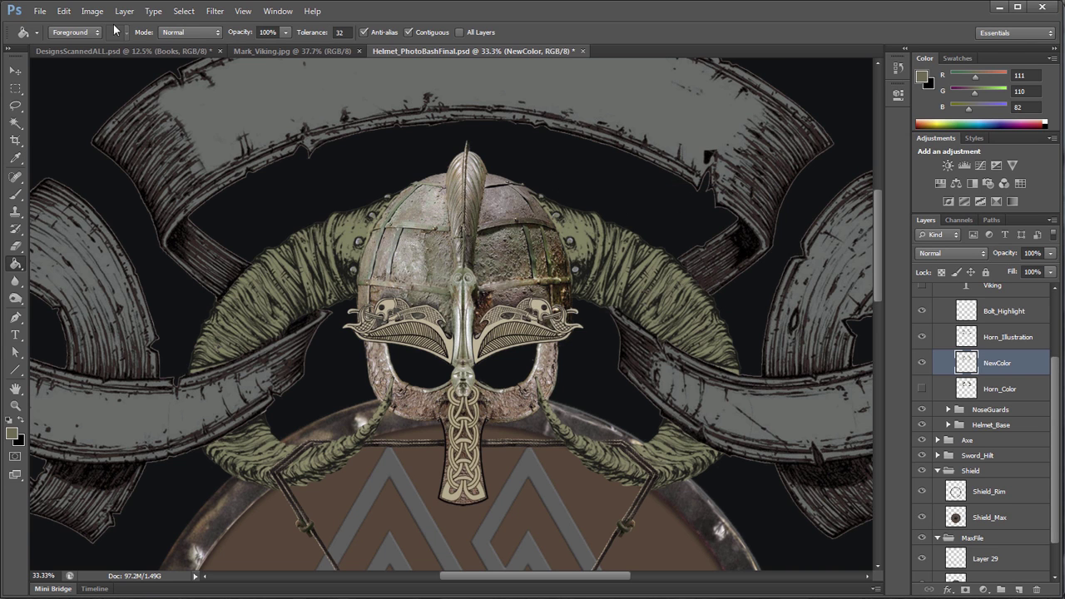
pyautogui.click(94, 11)
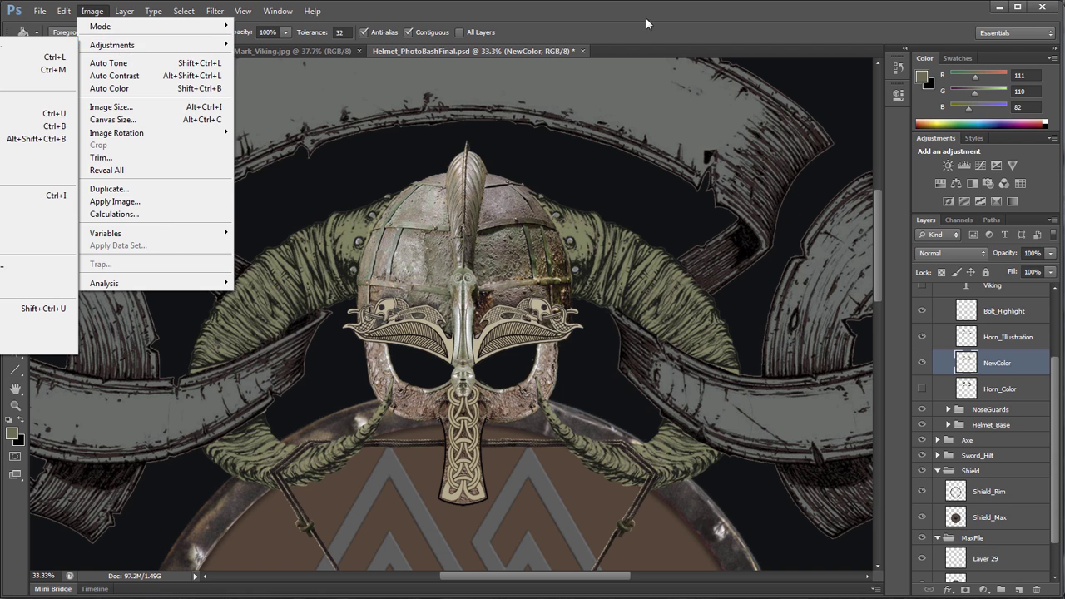
pyautogui.click(712, 116)
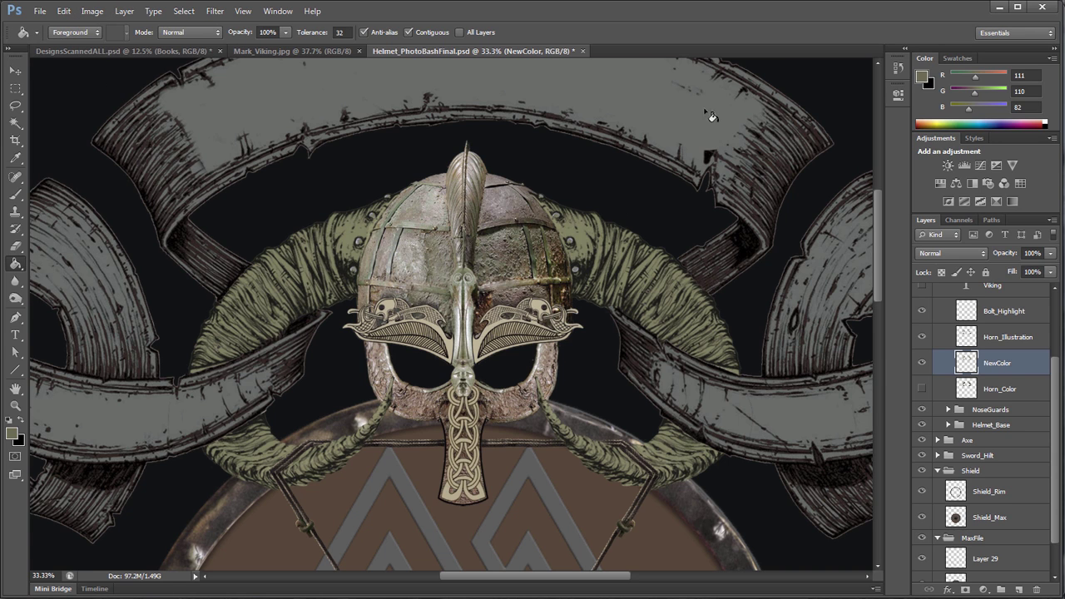
pyautogui.click(984, 590)
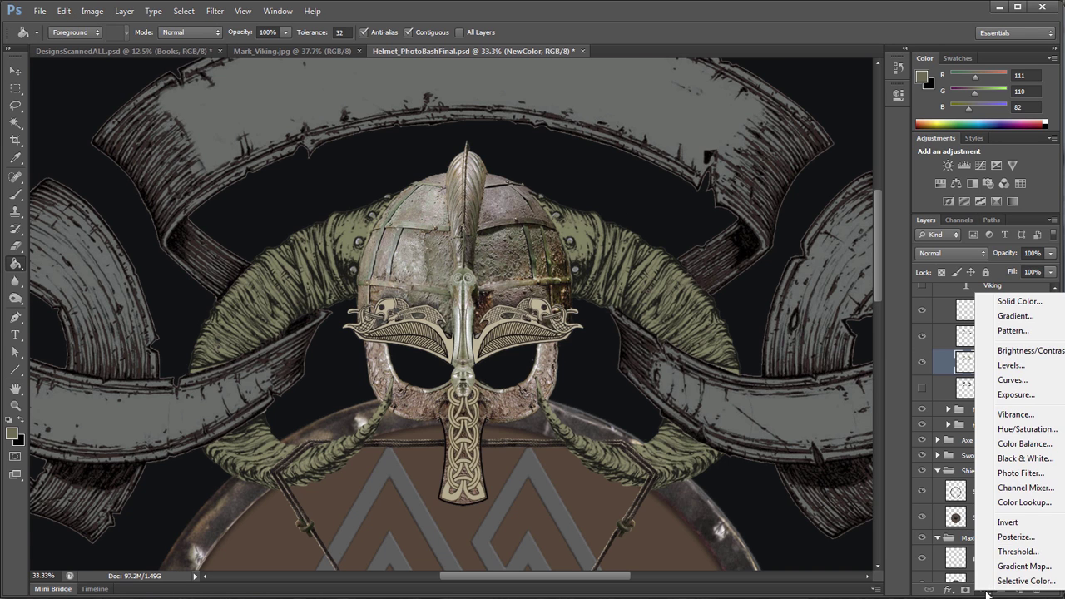
pyautogui.click(1038, 356)
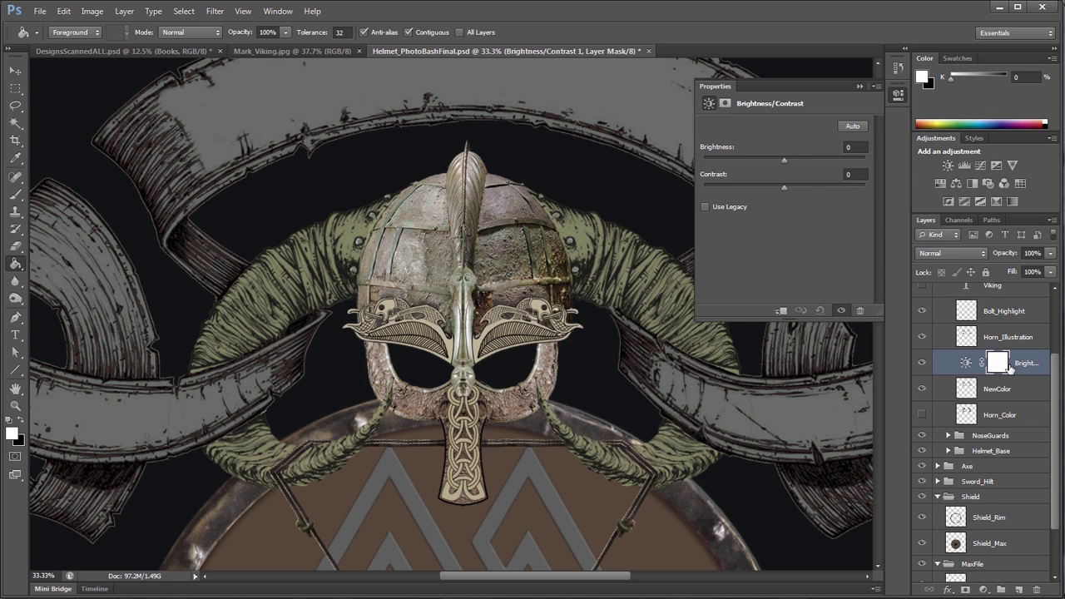
pyautogui.moveTo(783, 160)
pyautogui.mouseDown()
pyautogui.moveTo(811, 163)
pyautogui.moveTo(785, 164)
pyautogui.moveTo(808, 164)
pyautogui.moveTo(794, 167)
pyautogui.mouseUp()
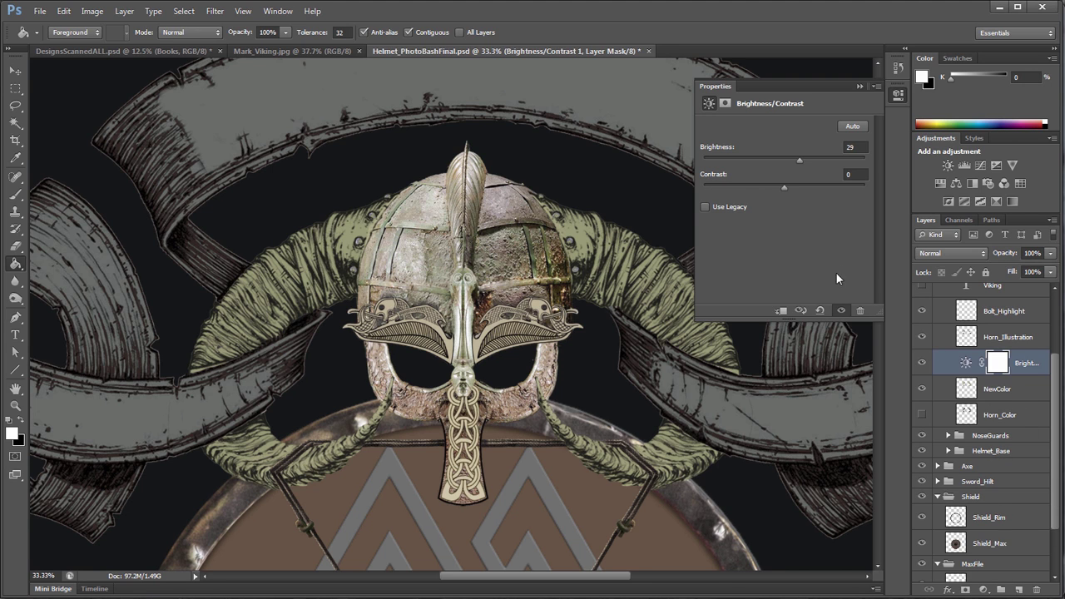
pyautogui.click(859, 86)
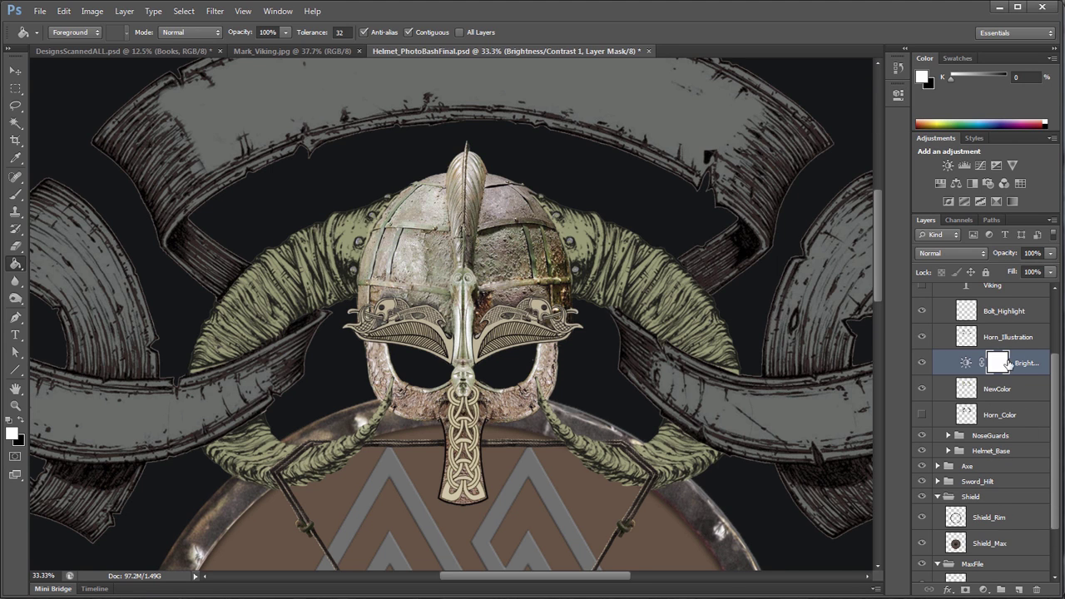
pyautogui.moveTo(1032, 367); pyautogui.dragTo(1036, 589)
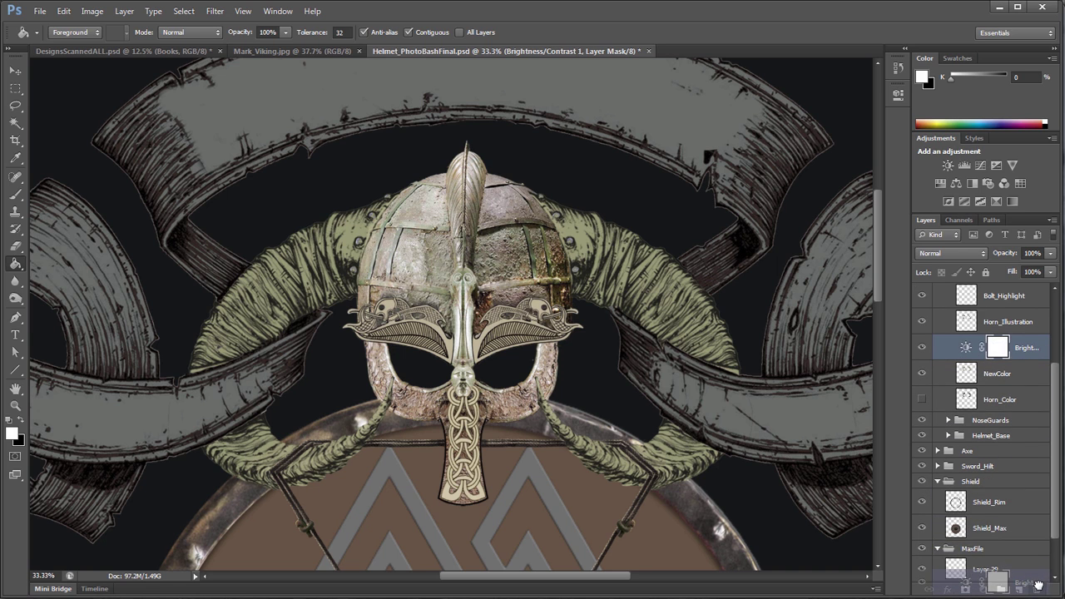
pyautogui.scroll(2, 1007, 366)
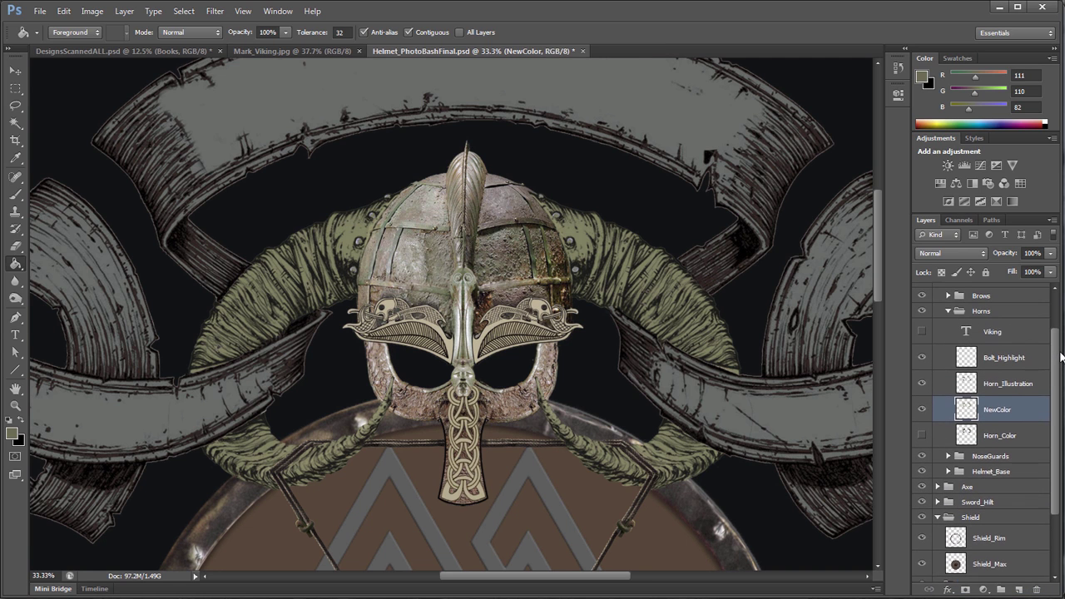
pyautogui.click(922, 415)
pyautogui.click(922, 414)
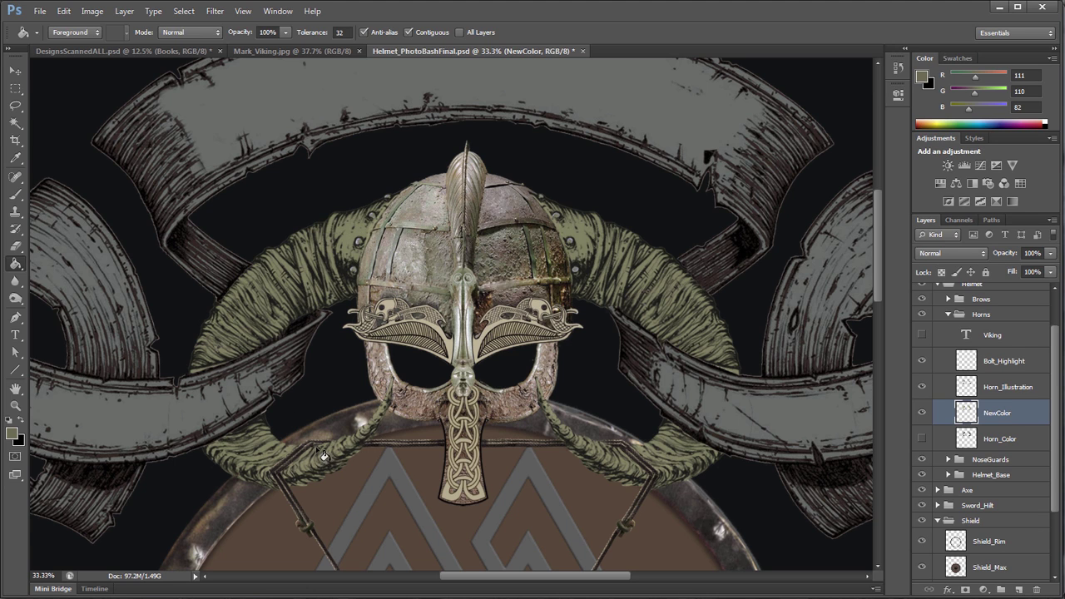
# - Compare the horns with NewColor hidden and shown, then add Layer 31 above NewColor
pyautogui.click(920, 413)
pyautogui.click(921, 414)
pyautogui.click(1018, 590)
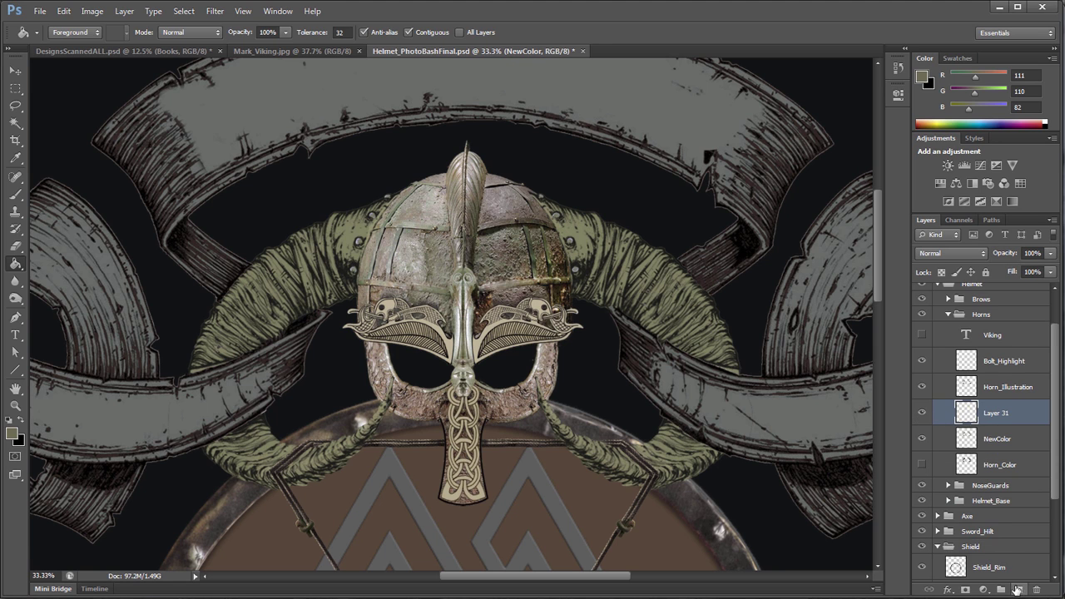
# - Load the Horn_Illustration outline as a selection, make Layer 31 active, and deselect
pyautogui.click(1005, 390)
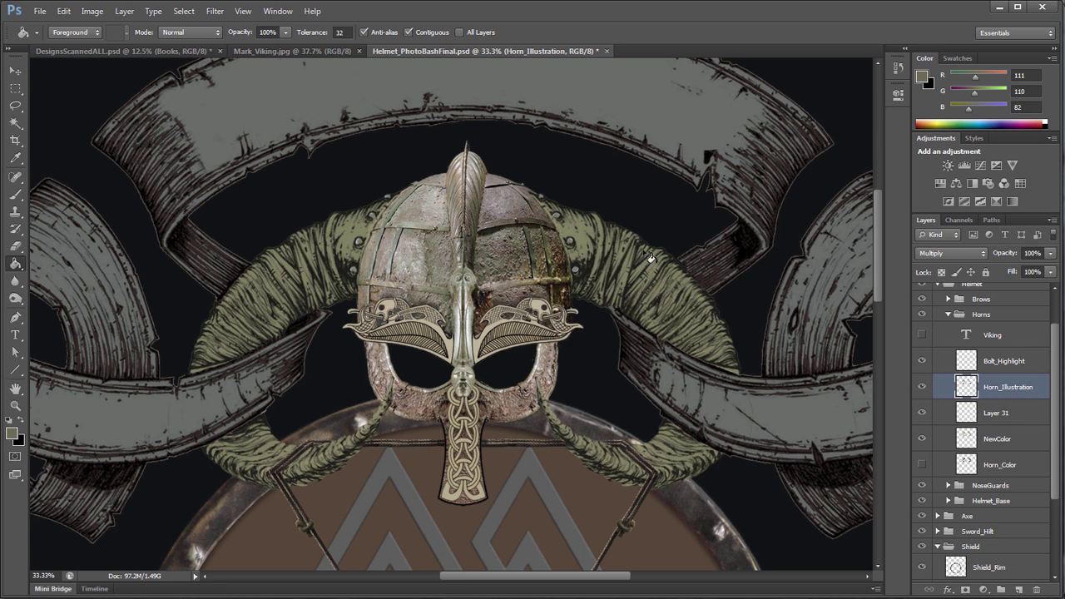
pyautogui.keyDown('ctrl'); pyautogui.click(966, 386); pyautogui.keyUp('ctrl')
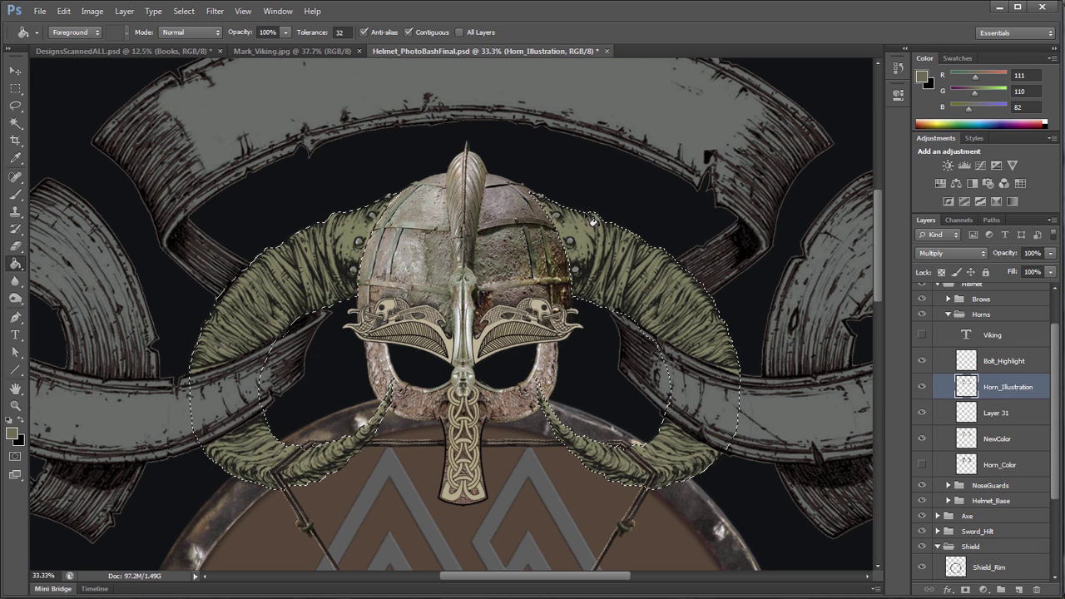
pyautogui.click(1002, 416)
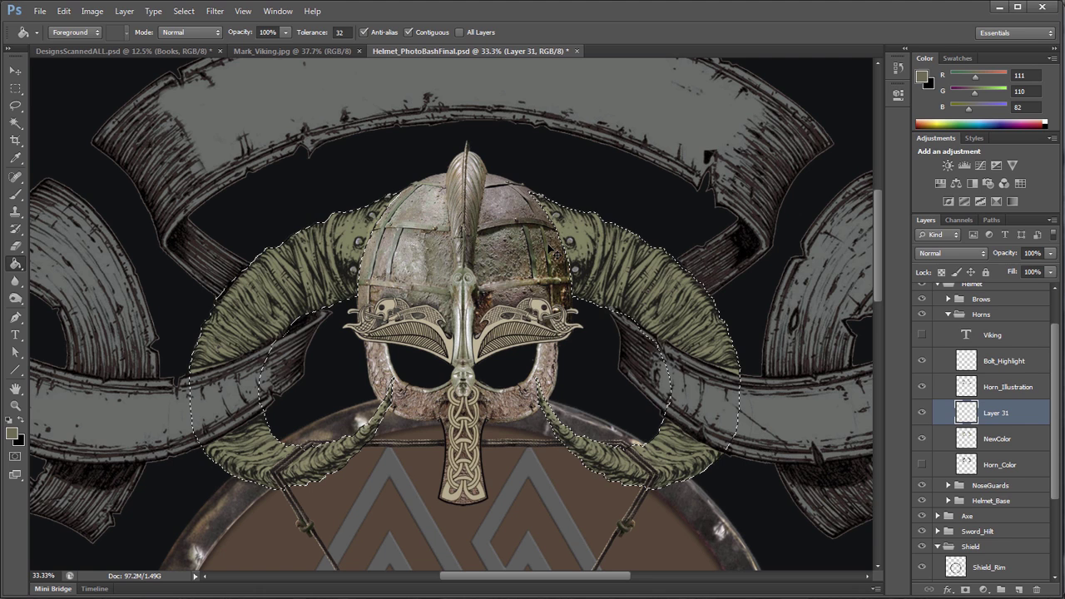
pyautogui.hotkey('ctrl', 'd')
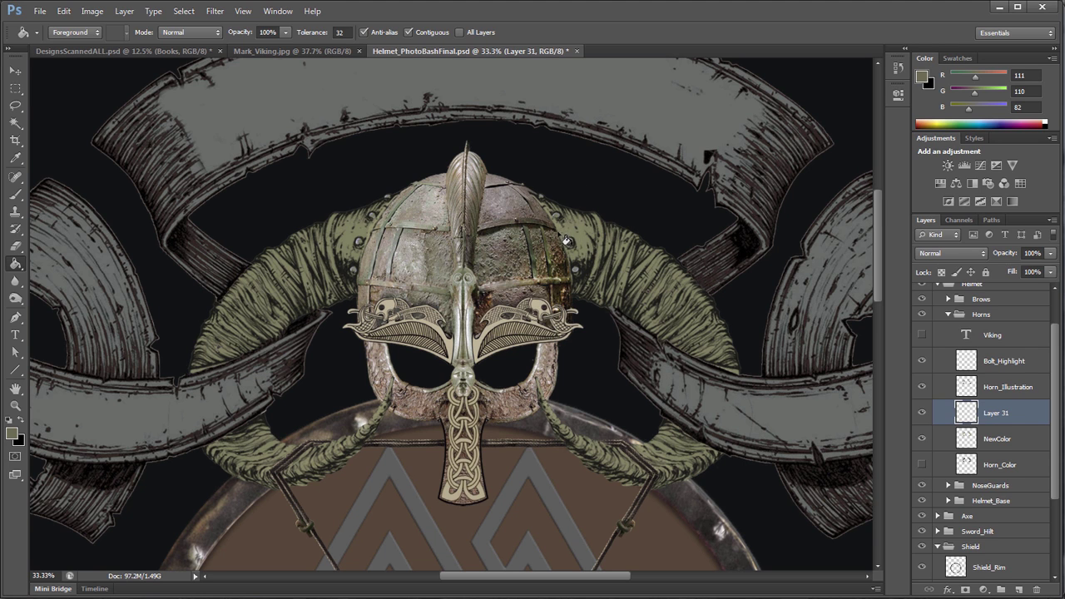
pyautogui.press('b')
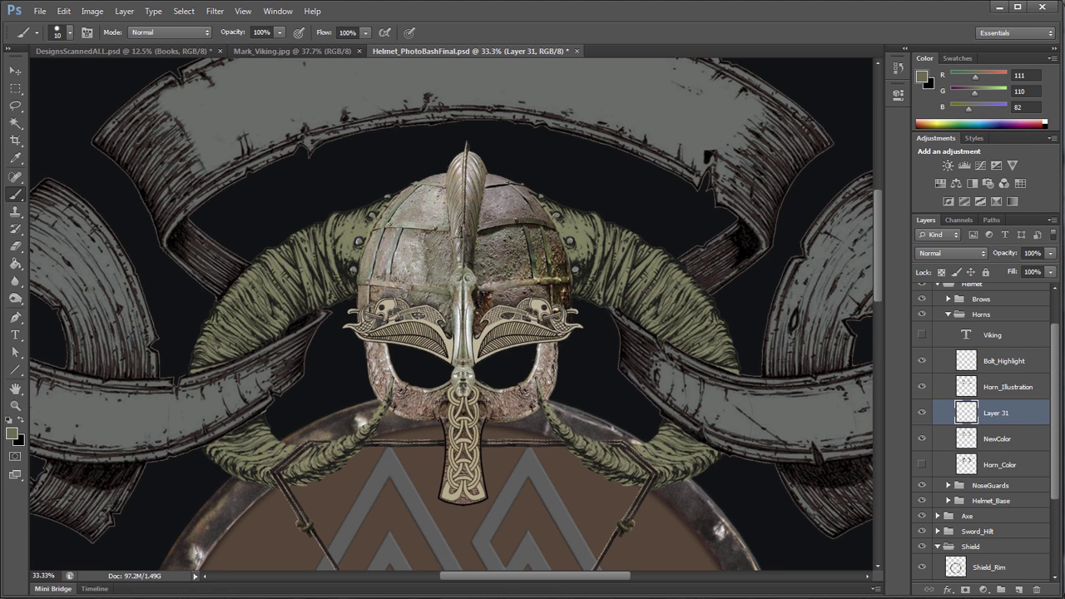
# - Set the brush to 250 px, pick a muted blue, and paint over the right horn
pyautogui.press(']')
pyautogui.press(']')
pyautogui.press(']')
pyautogui.press(']')
pyautogui.press(']')
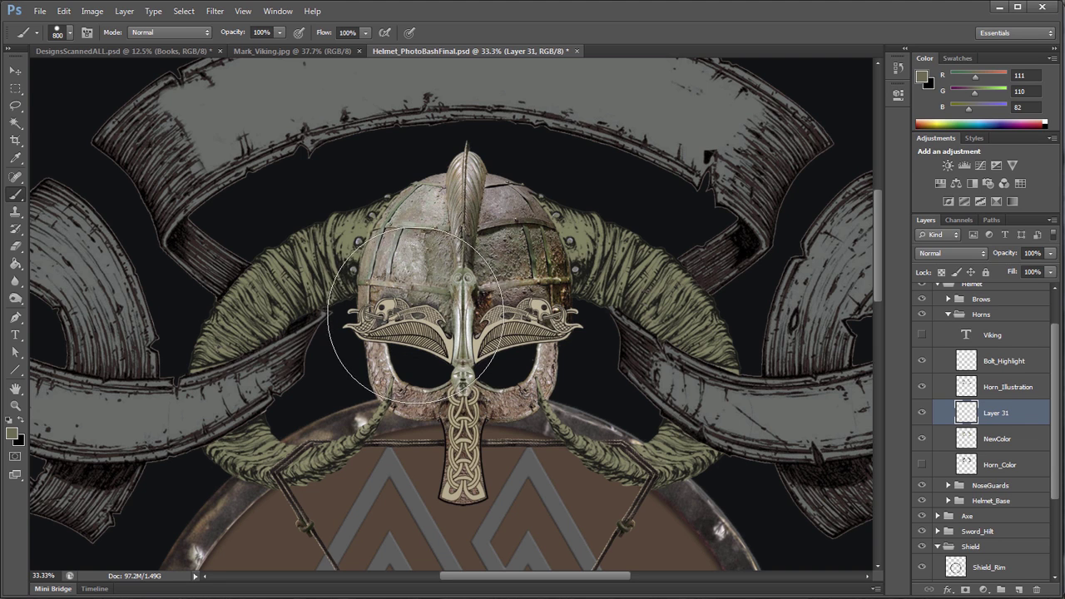
pyautogui.press('[')
pyautogui.press('[')
pyautogui.press('[')
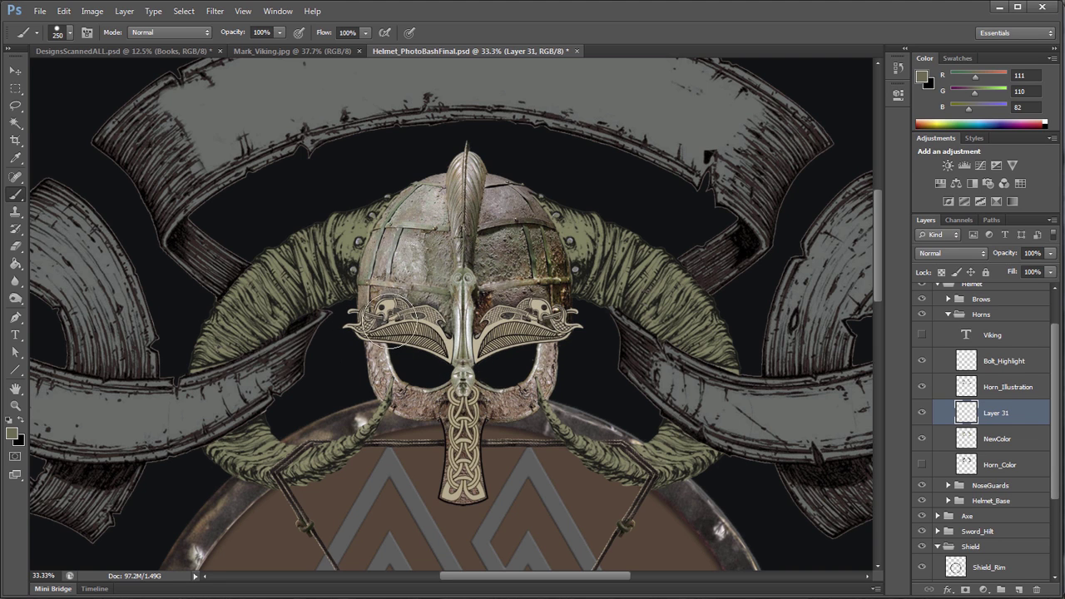
pyautogui.click(11, 435)
pyautogui.moveTo(524, 173)
pyautogui.mouseDown()
pyautogui.moveTo(535, 158)
pyautogui.moveTo(529, 106)
pyautogui.mouseUp()
pyautogui.moveTo(431, 52)
pyautogui.mouseDown()
pyautogui.moveTo(418, 23)
pyautogui.moveTo(414, 80)
pyautogui.mouseUp()
pyautogui.click(650, 22)
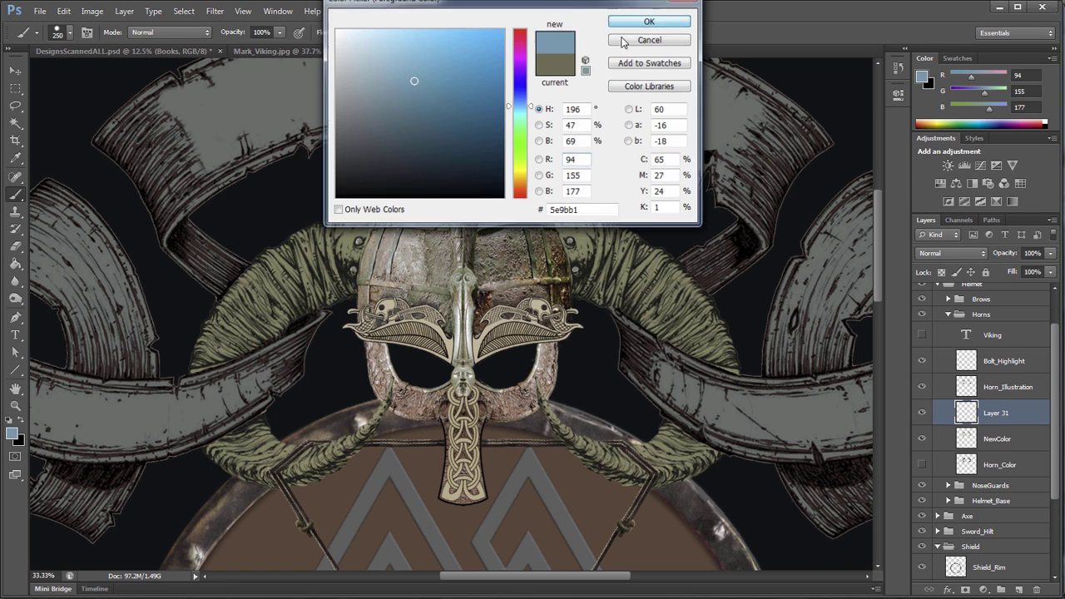
pyautogui.moveTo(556, 214)
pyautogui.mouseDown()
pyautogui.moveTo(589, 271)
pyautogui.moveTo(583, 200)
pyautogui.moveTo(558, 210)
pyautogui.moveTo(555, 191)
pyautogui.moveTo(589, 208)
pyautogui.moveTo(573, 218)
pyautogui.moveTo(604, 264)
pyautogui.moveTo(636, 246)
pyautogui.moveTo(631, 292)
pyautogui.moveTo(672, 306)
pyautogui.moveTo(677, 327)
pyautogui.moveTo(732, 329)
pyautogui.mouseUp()
# - Undo the stray blue, erase the right band's edge at size 80, and paint the left horn band blue
pyautogui.hotkey('ctrl', 'h')
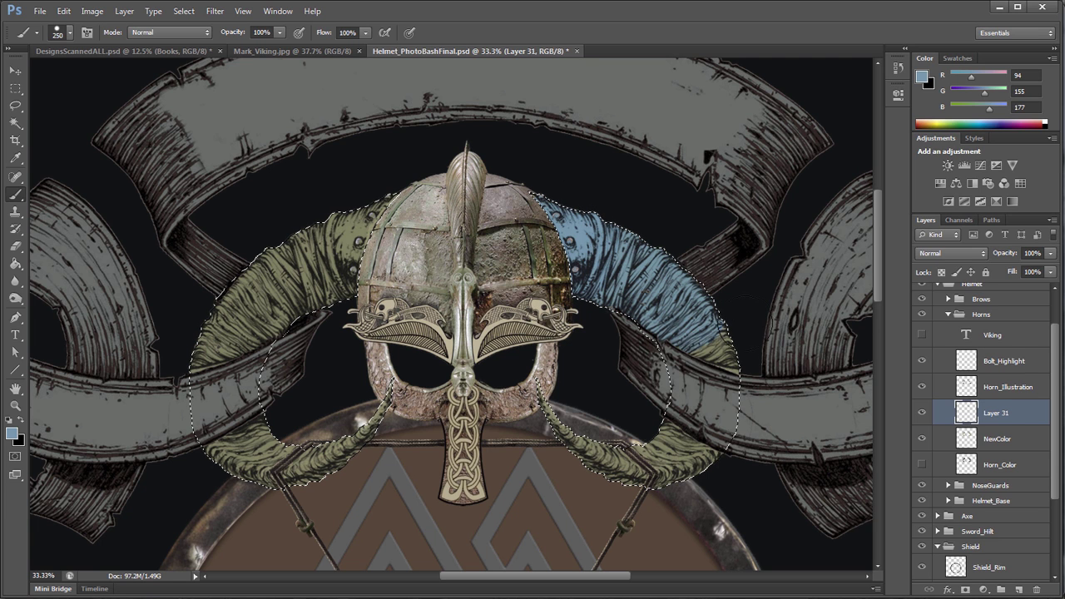
pyautogui.hotkey('ctrl', 'z')
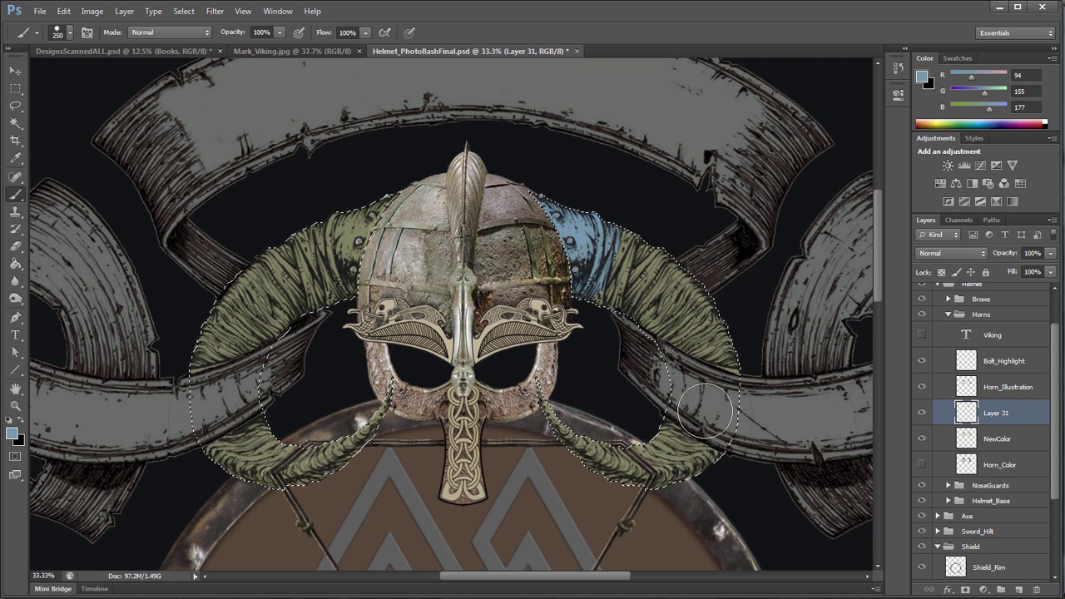
pyautogui.hotkey('ctrl', 'h')
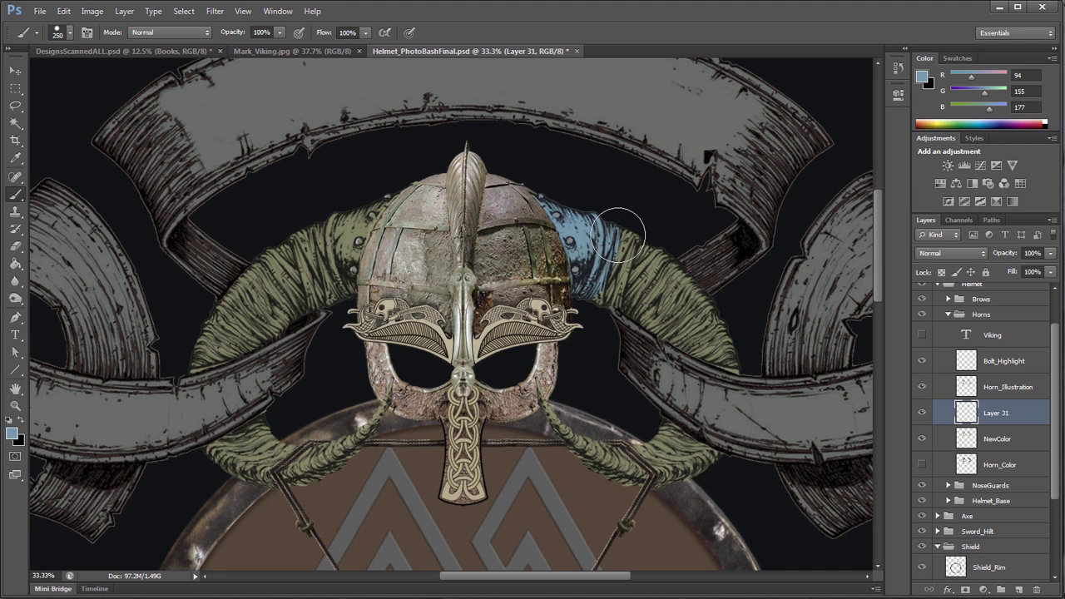
pyautogui.press('e')
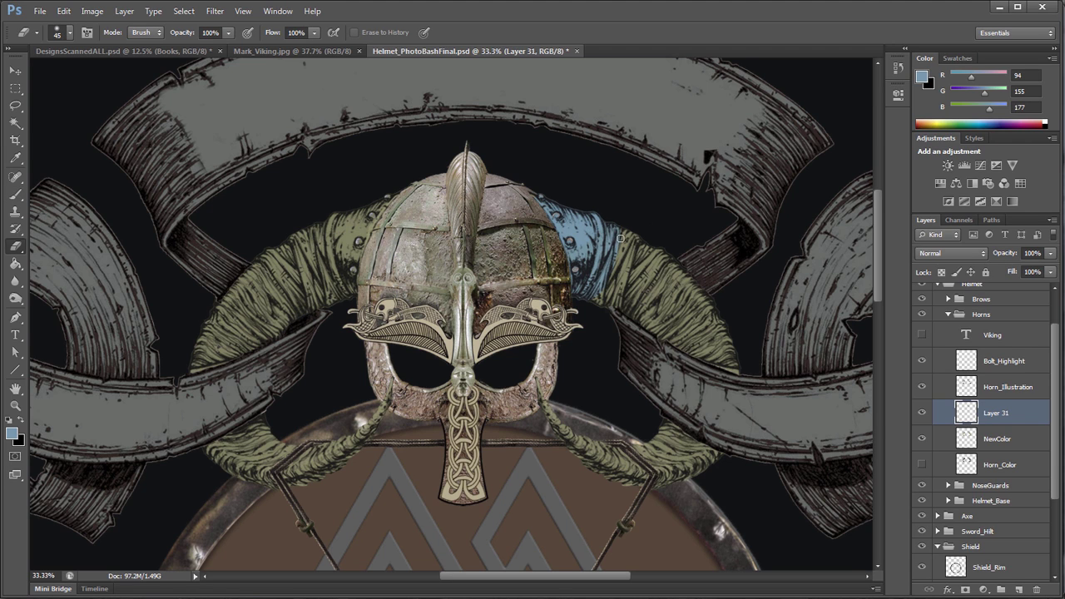
pyautogui.press(']')
pyautogui.press(']')
pyautogui.moveTo(616, 227)
pyautogui.mouseDown()
pyautogui.moveTo(608, 273)
pyautogui.moveTo(597, 258)
pyautogui.mouseUp()
pyautogui.press('b')
pyautogui.moveTo(357, 211)
pyautogui.mouseDown()
pyautogui.moveTo(376, 202)
pyautogui.moveTo(356, 218)
pyautogui.moveTo(360, 289)
pyautogui.moveTo(315, 224)
pyautogui.mouseUp()
pyautogui.press('e')
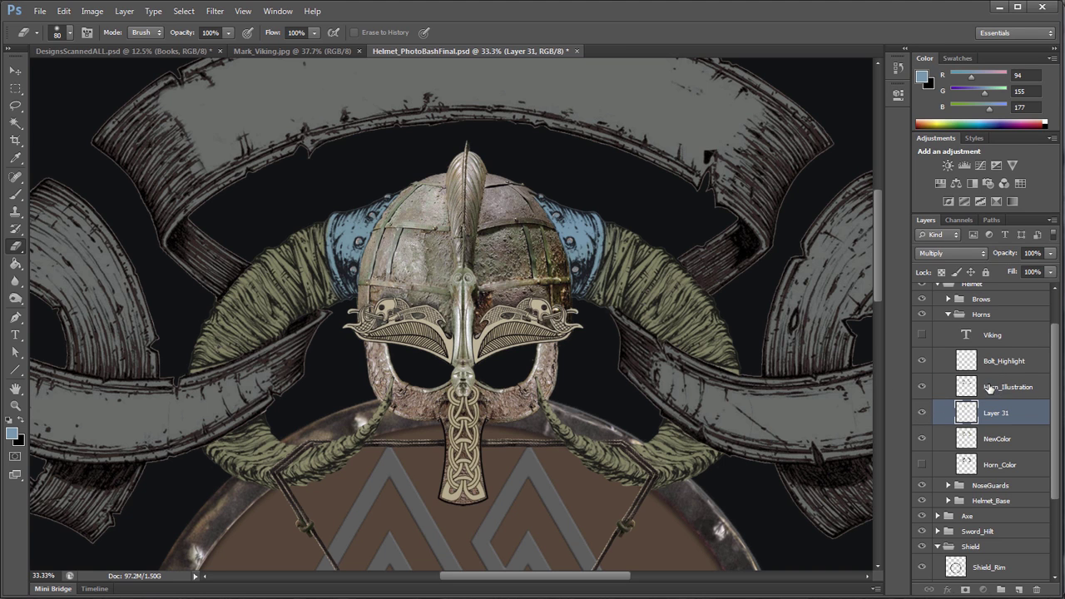
pyautogui.click(941, 385)
pyautogui.click(978, 254)
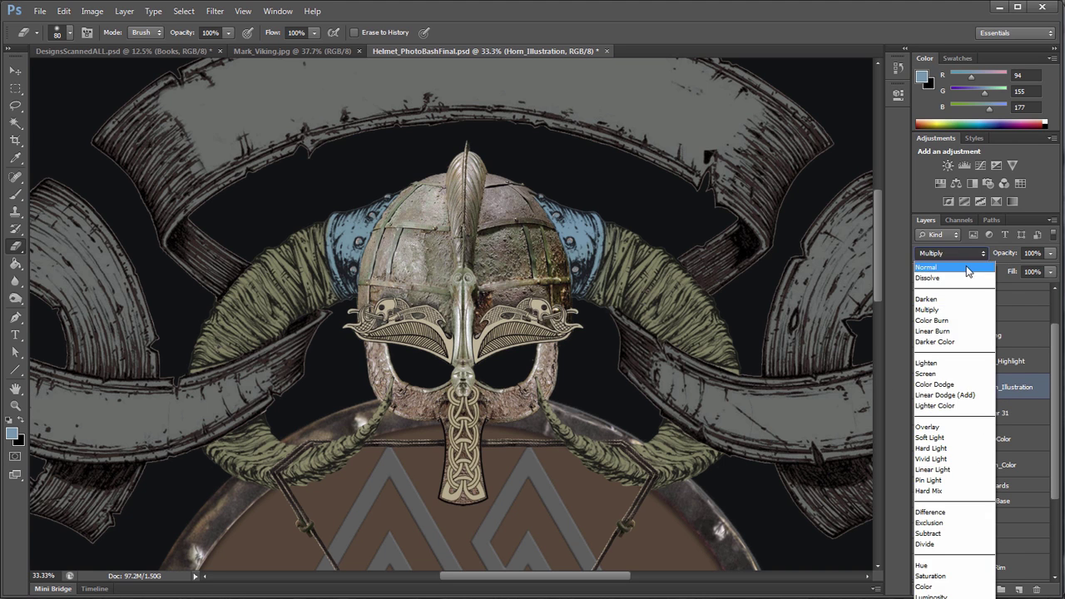
pyautogui.click(954, 260)
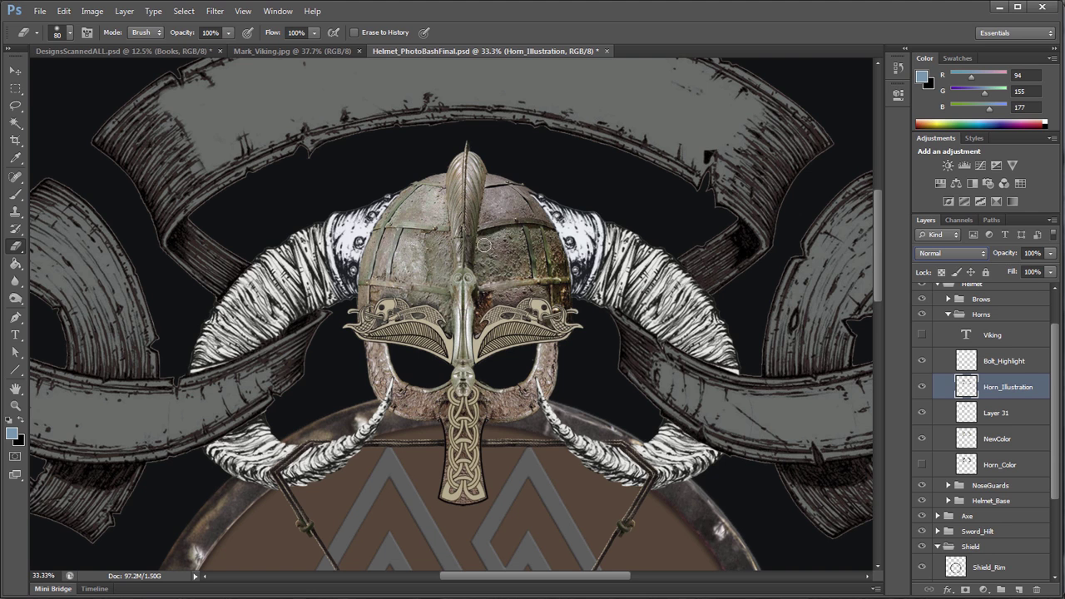
pyautogui.click(988, 262)
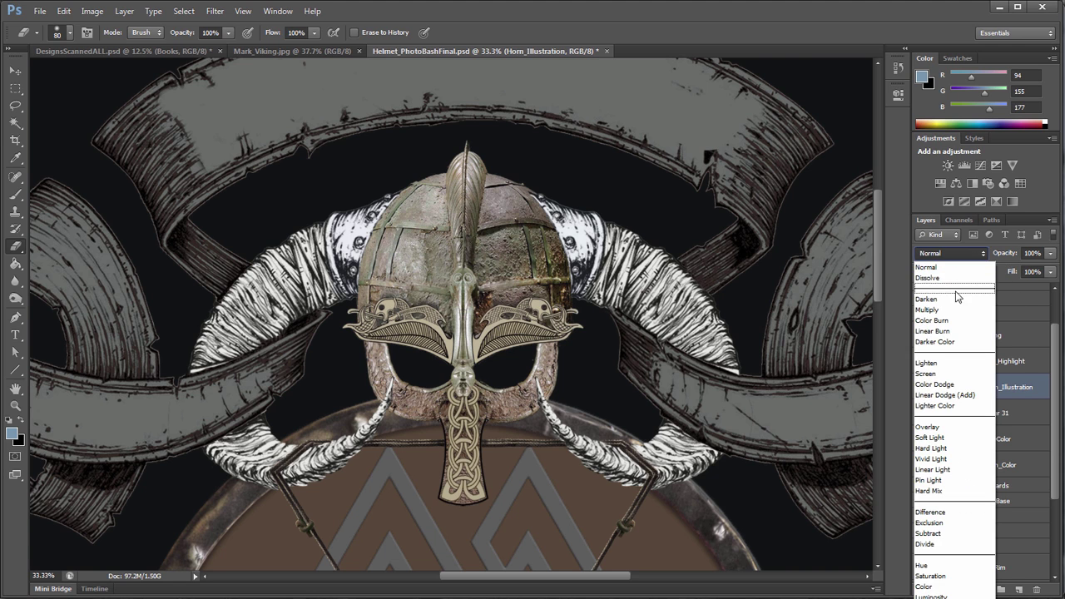
pyautogui.click(980, 263)
pyautogui.click(980, 254)
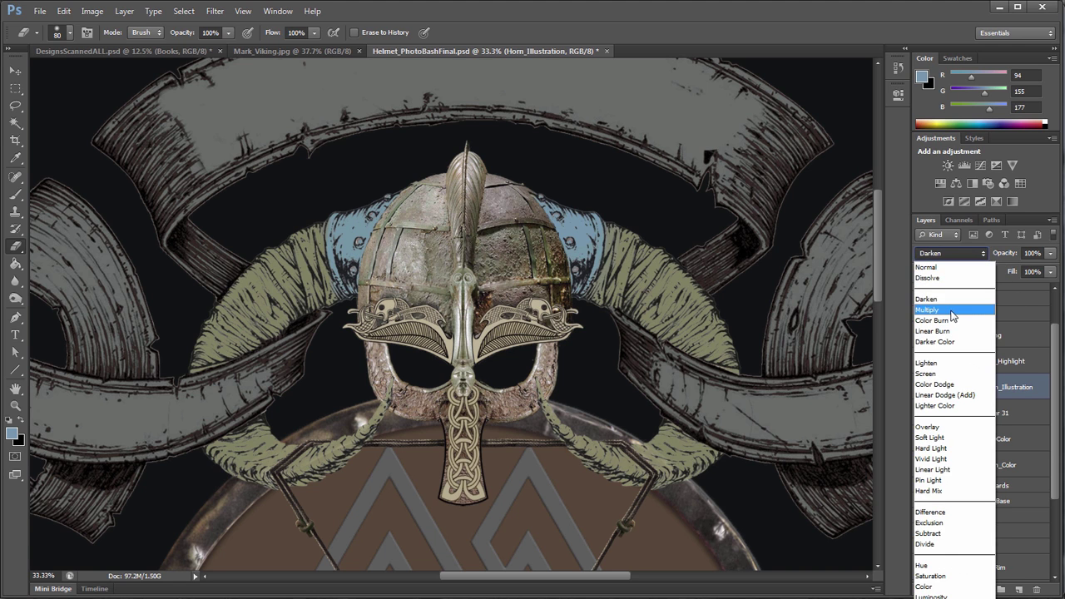
pyautogui.click(936, 310)
pyautogui.click(956, 253)
pyautogui.click(949, 330)
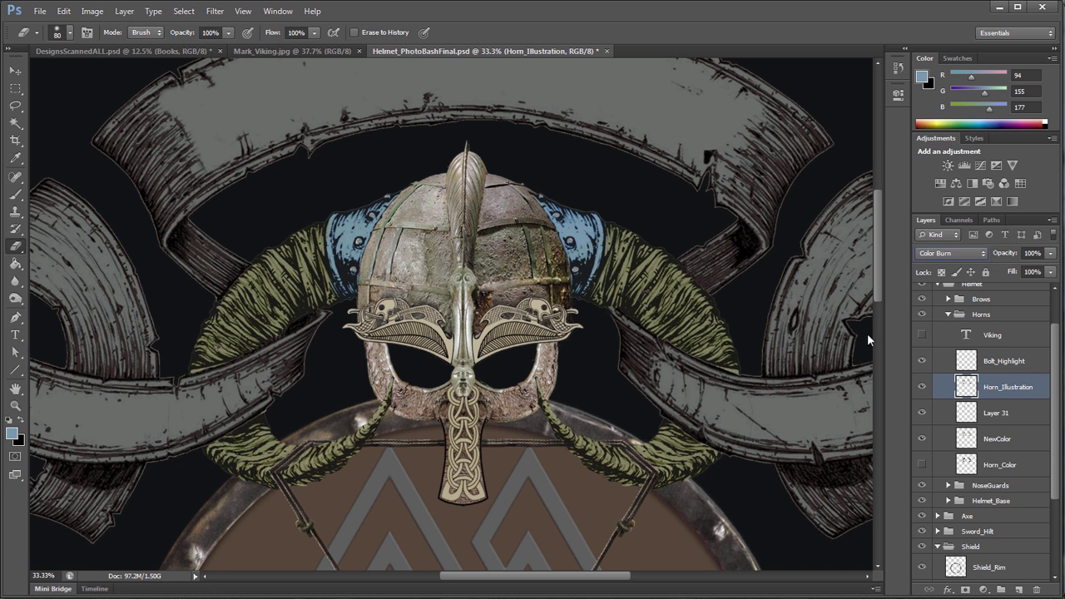
pyautogui.press('Down')
pyautogui.press('Down')
pyautogui.press('Down')
pyautogui.press('Down')
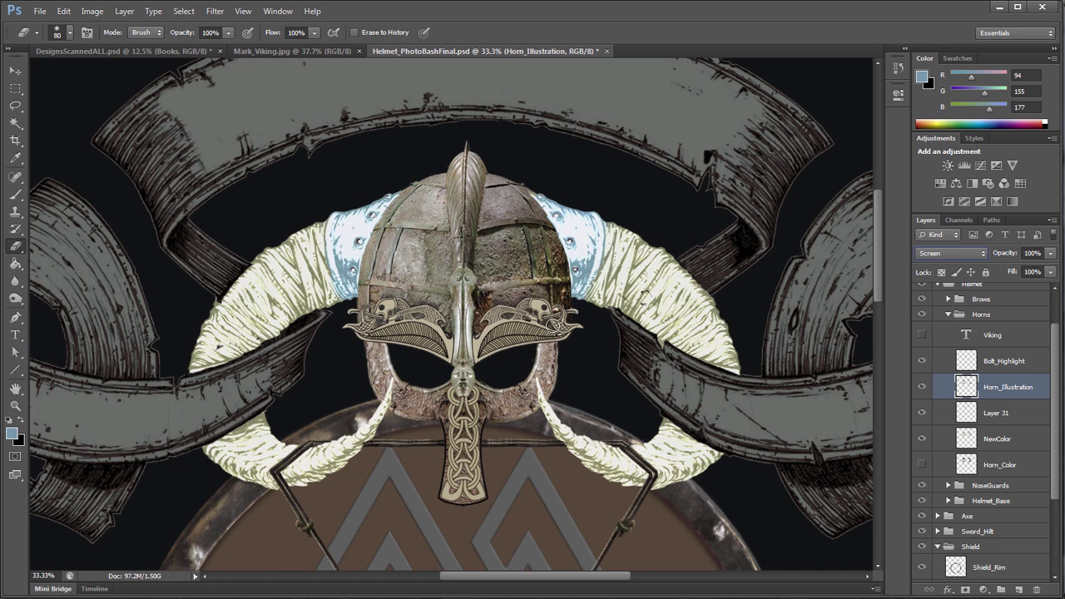
pyautogui.press('Up')
pyautogui.press('Up')
pyautogui.press('Up')
pyautogui.press('Up')
pyautogui.press('Up')
pyautogui.press('Up')
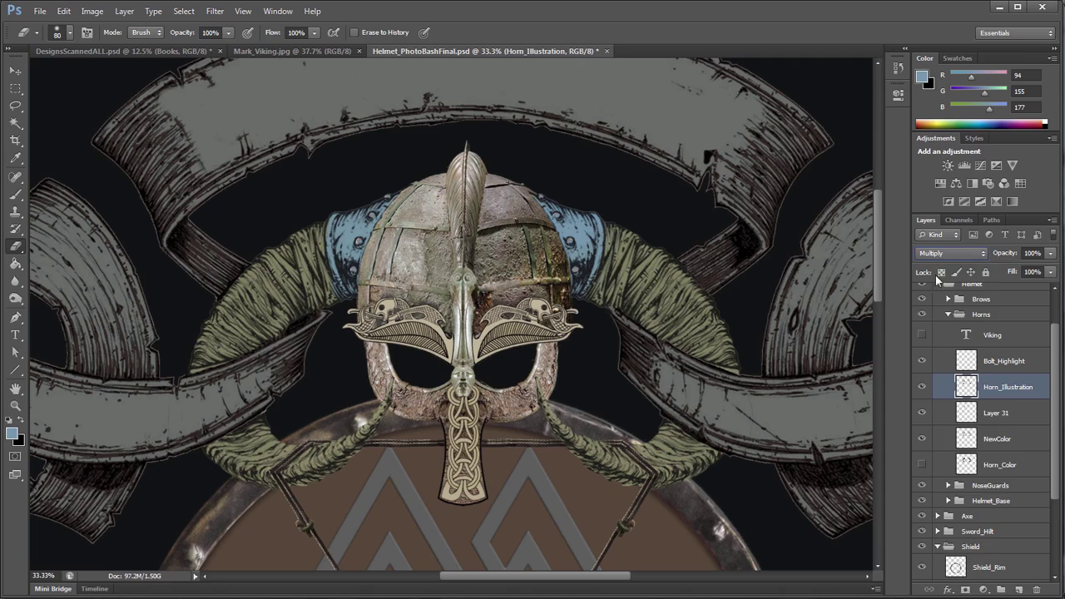
pyautogui.click(957, 253)
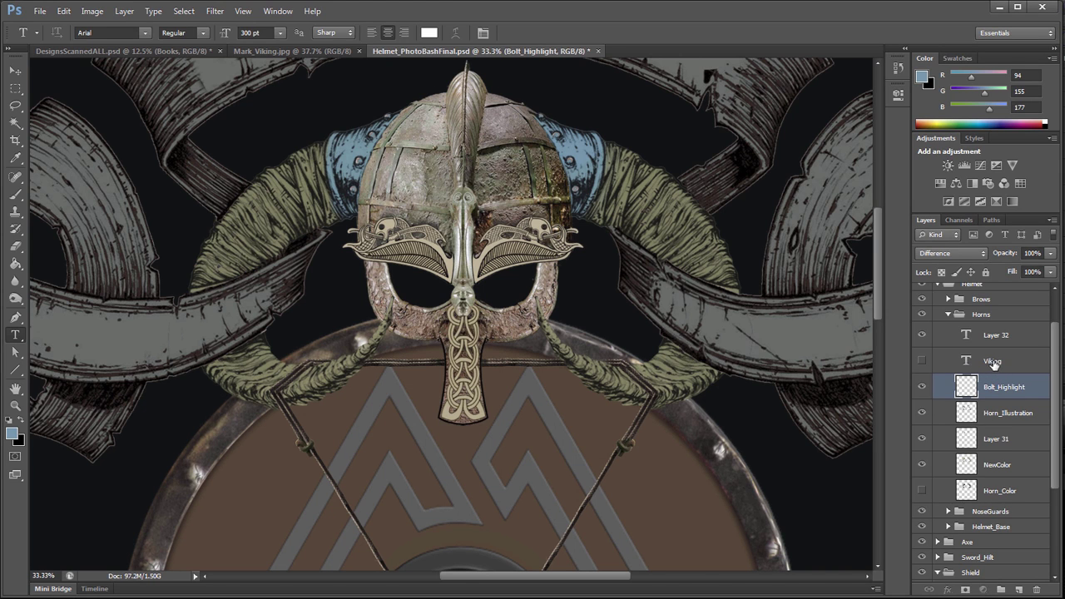
# - Make the Viking text layer visible and active, and select the whole word Viking
pyautogui.click(989, 366)
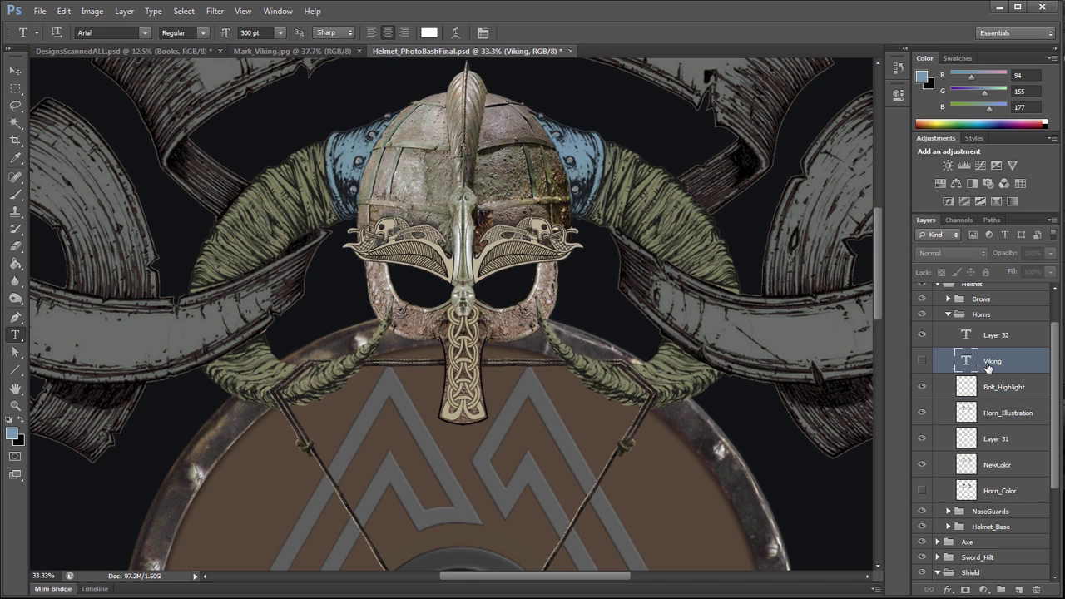
pyautogui.click(921, 361)
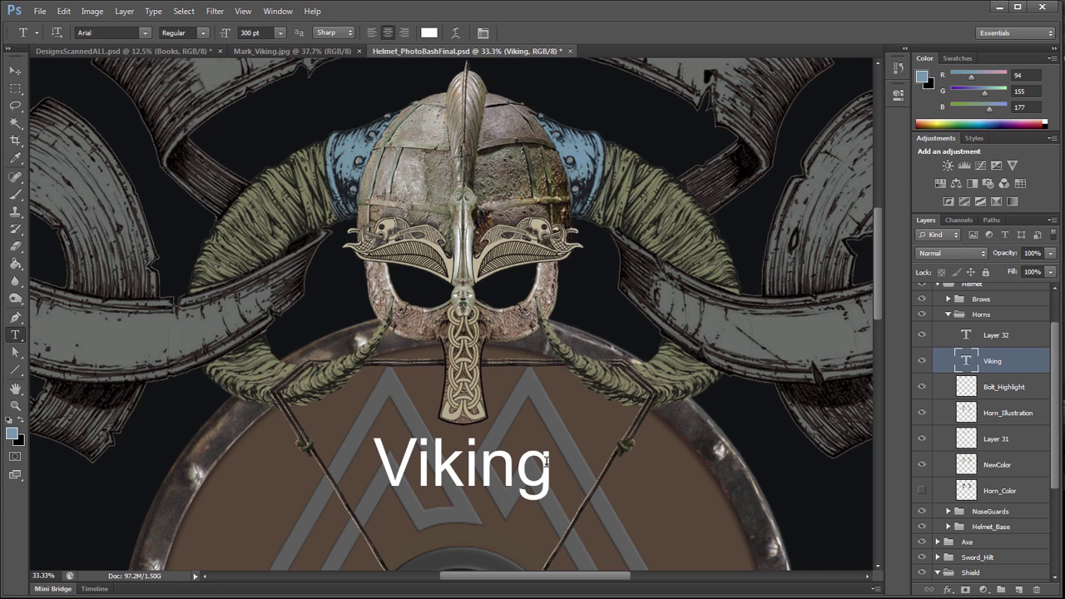
pyautogui.moveTo(551, 462); pyautogui.dragTo(373, 466)
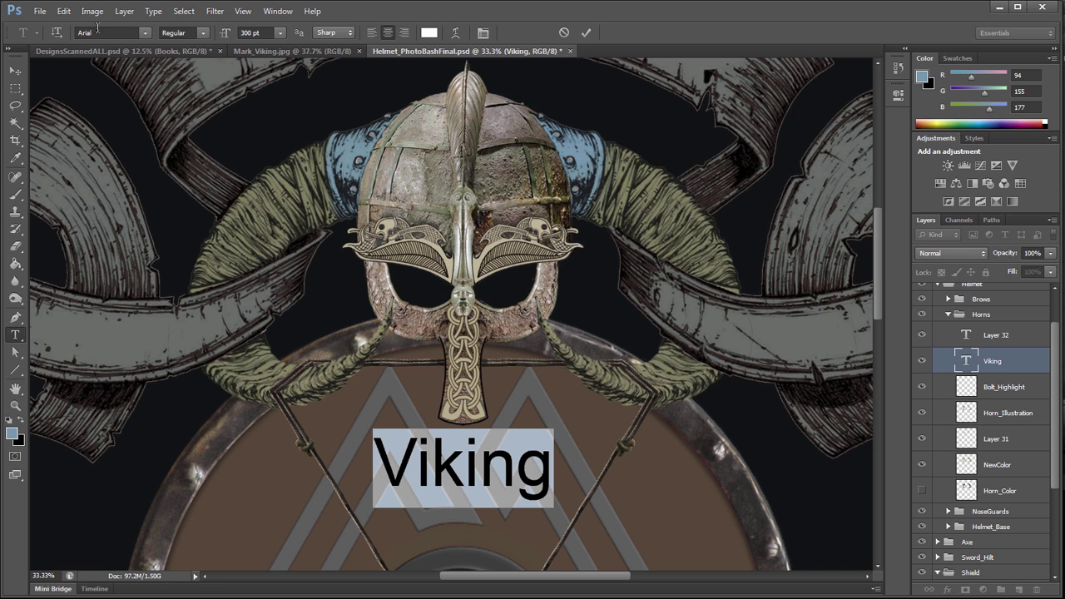
# - Browse the font families from Birch Std onward, settle on Giddyup Std, and commit the text
pyautogui.click(145, 32)
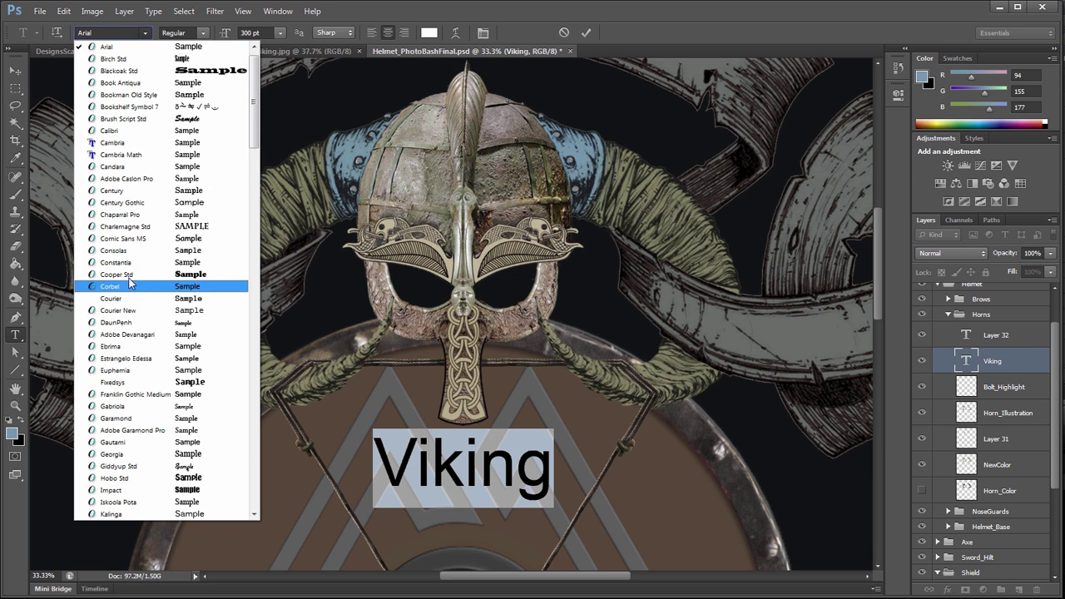
pyautogui.click(104, 34)
pyautogui.click(104, 32)
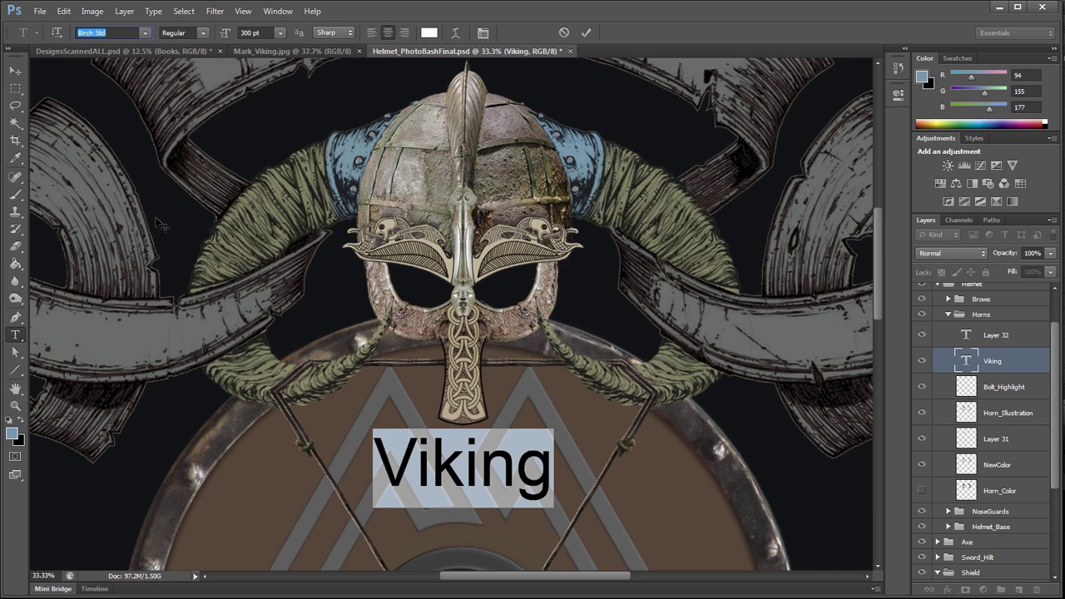
pyautogui.press('Down')
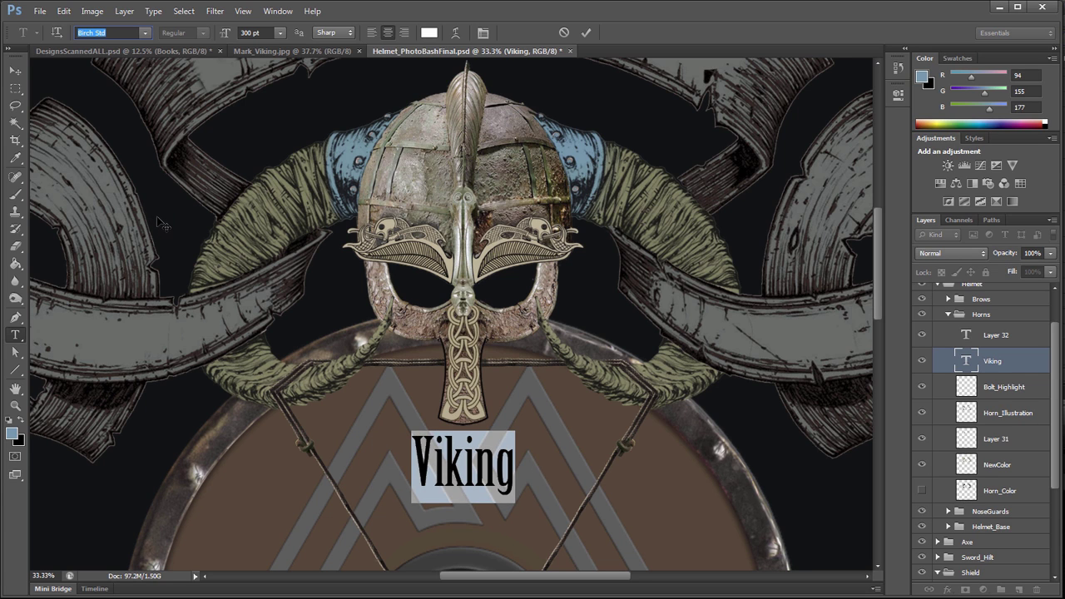
pyautogui.press('Down')
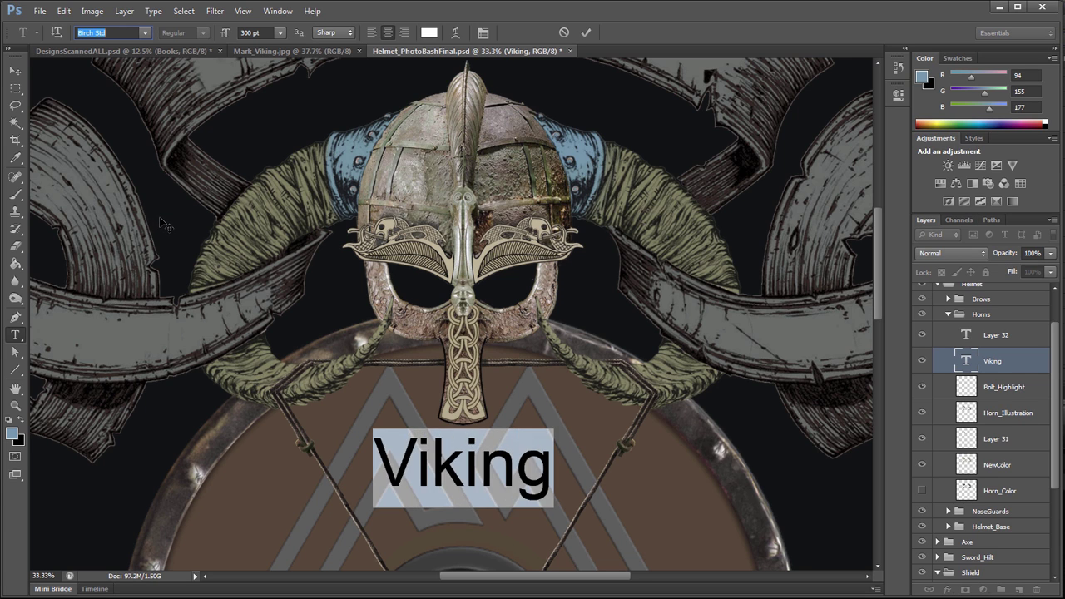
pyautogui.press('Down')
pyautogui.press('Down')
pyautogui.press('Down')
pyautogui.press('Down')
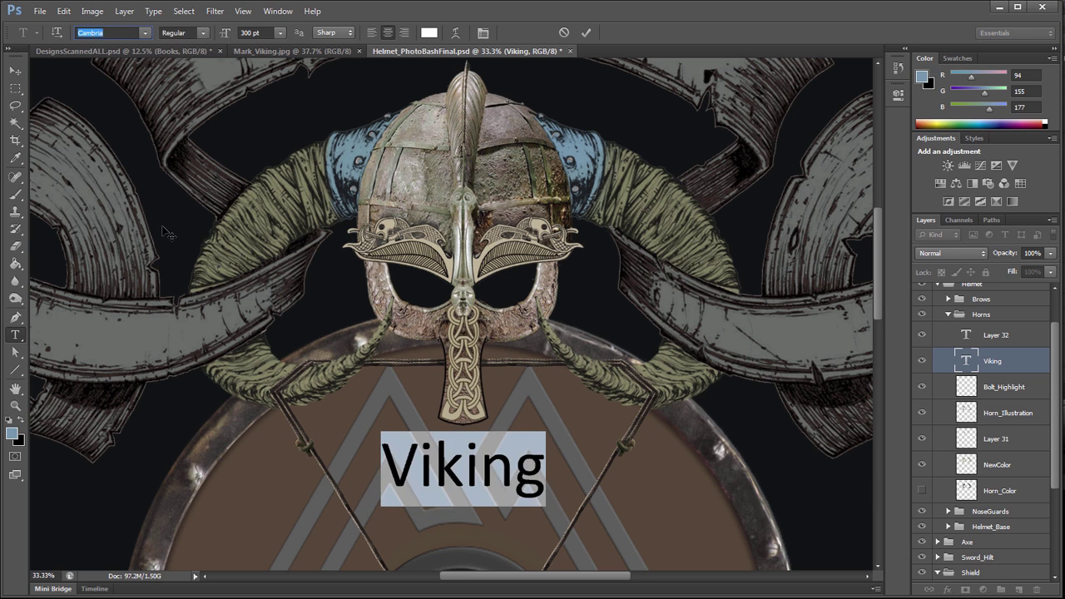
pyautogui.press('Down')
pyautogui.press('Down')
pyautogui.press('Down')
pyautogui.press('Down')
pyautogui.press('Down')
pyautogui.press('Down')
pyautogui.press('Down')
pyautogui.press('Down')
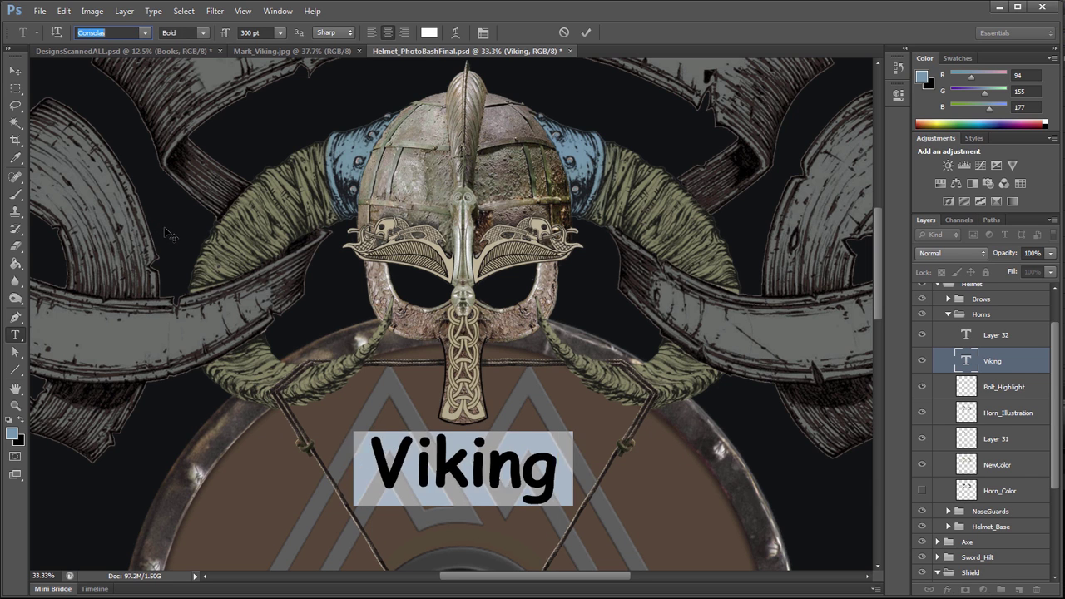
pyautogui.press('Down')
pyautogui.press('Down')
pyautogui.press('Down')
pyautogui.press('Down')
pyautogui.press('Down')
pyautogui.press('Down')
pyautogui.press('Down')
pyautogui.press('Down')
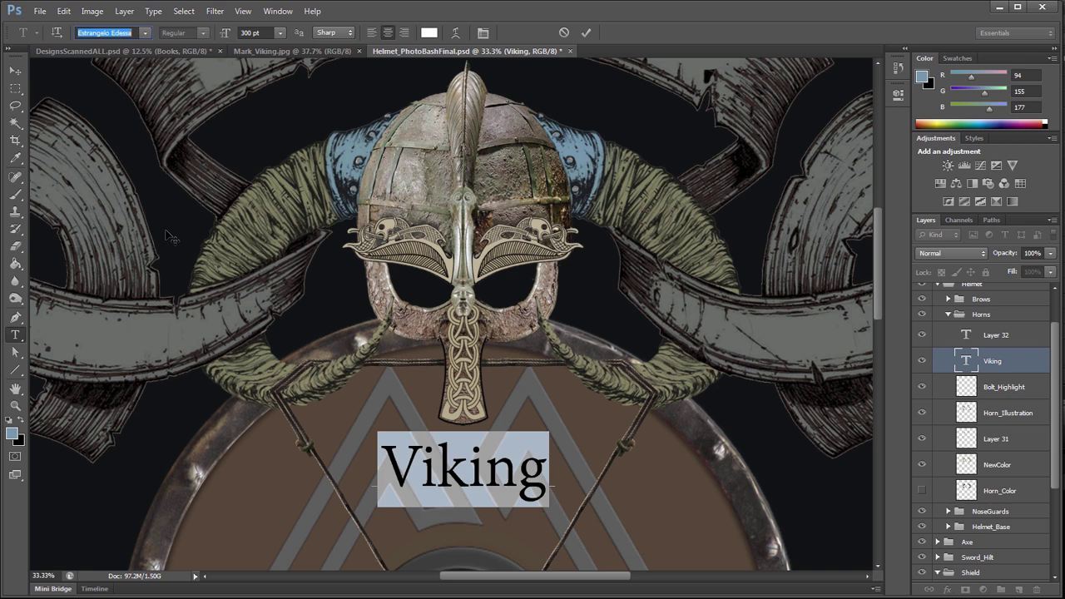
pyautogui.press('Down')
pyautogui.press('Down')
pyautogui.press('Down')
pyautogui.press('Down')
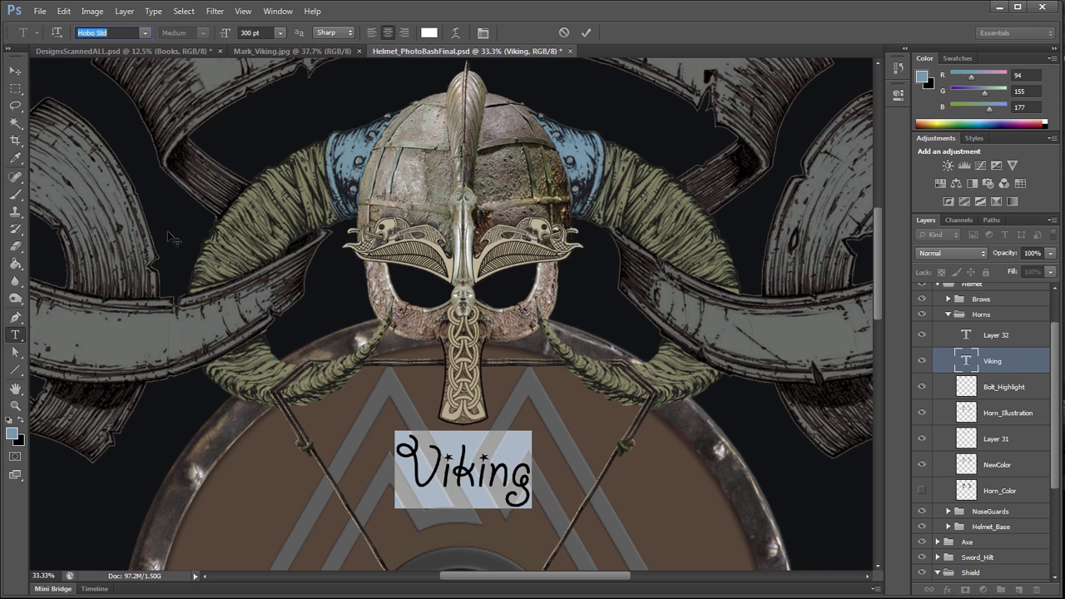
pyautogui.press('Down')
pyautogui.press('Down')
pyautogui.press('Down')
pyautogui.press('Down')
pyautogui.press('Down')
pyautogui.press('Down')
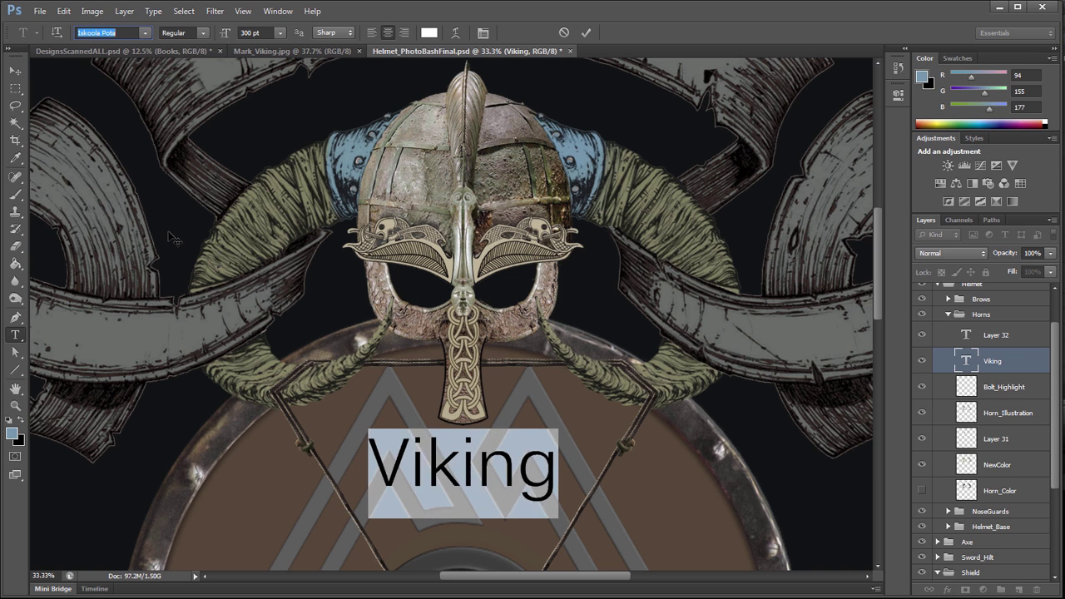
pyautogui.press('Down')
pyautogui.press('Down')
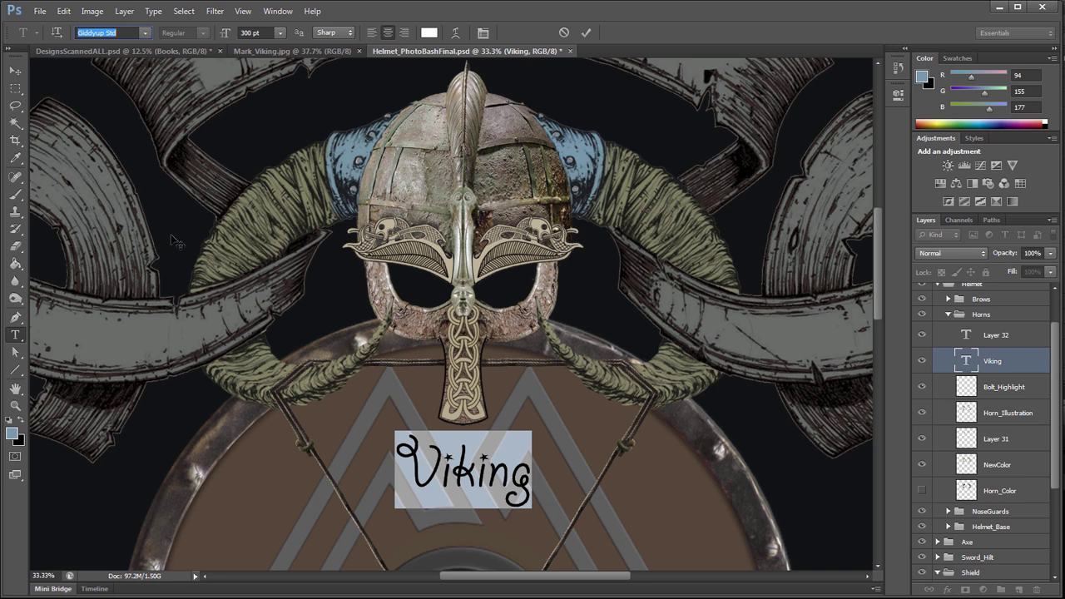
pyautogui.click(1024, 394)
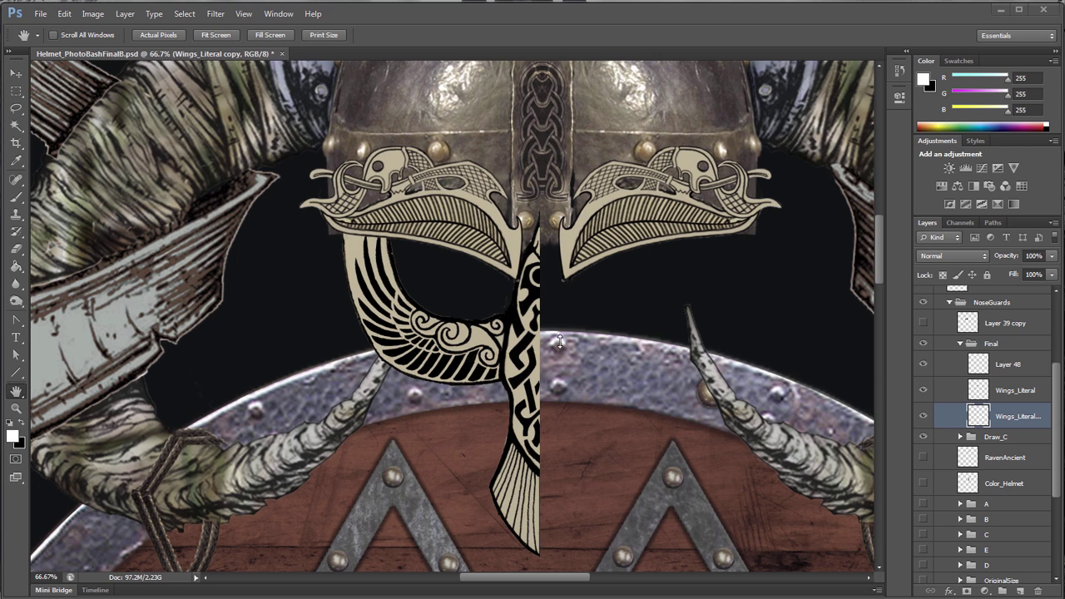
# - Compare the nose guard with and without the Wings_Literal feathers, leave it hidden, and select that layer
pyautogui.click(921, 390)
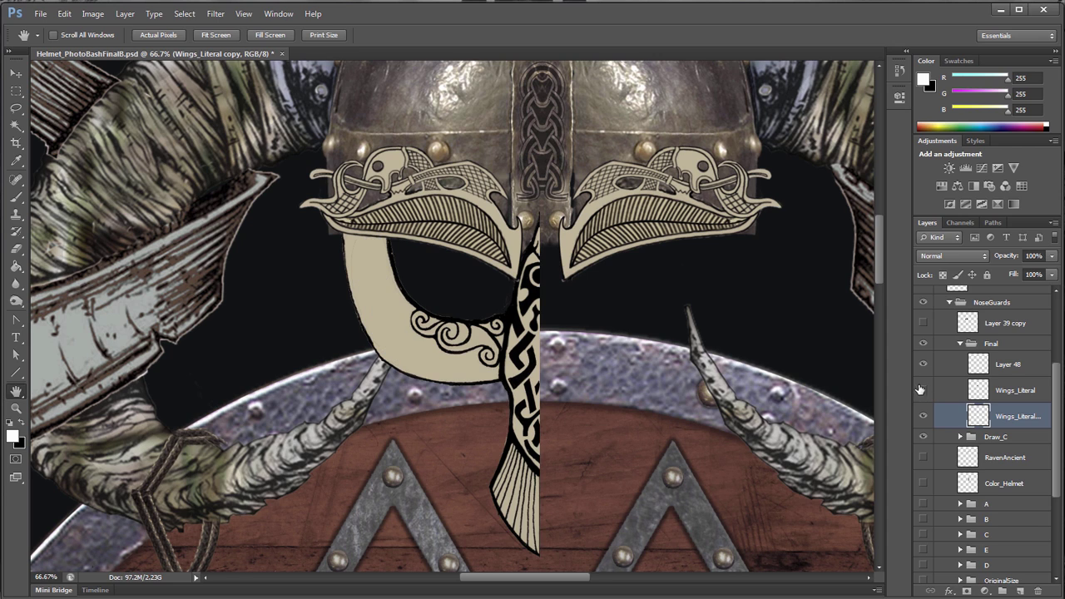
pyautogui.click(922, 391)
pyautogui.click(924, 391)
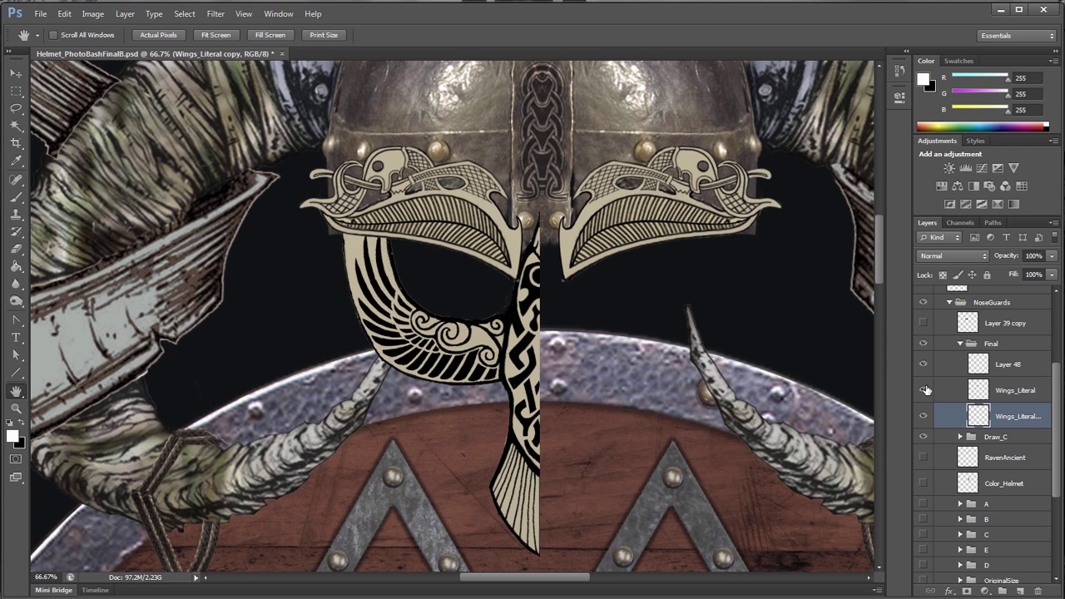
pyautogui.click(924, 390)
pyautogui.click(998, 393)
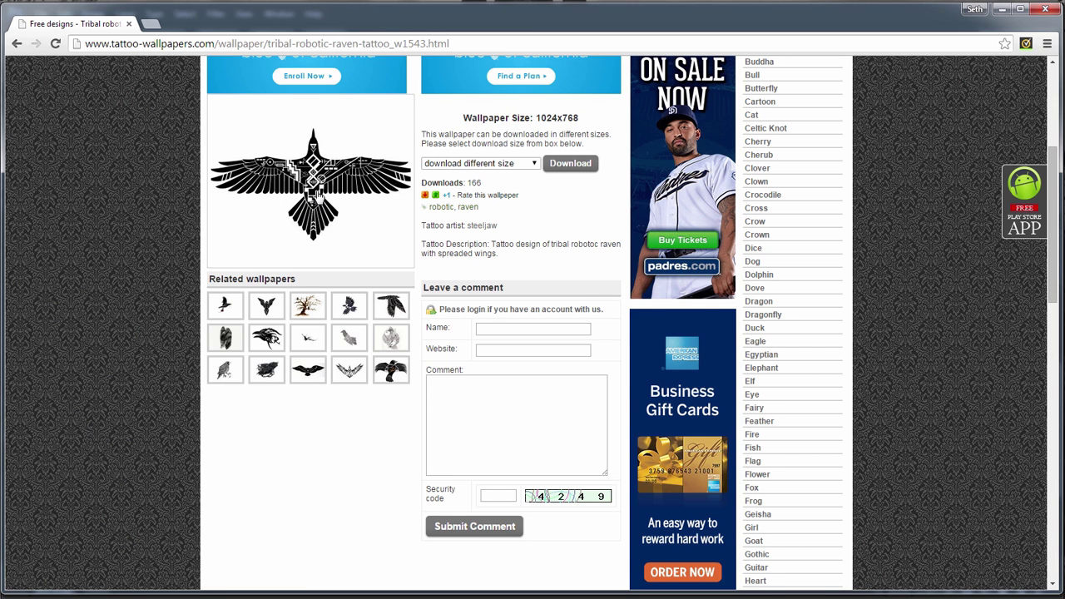
# - Open the tribal raven tattoo at full size, copy the image, and minimize Chrome
pyautogui.click(330, 178)
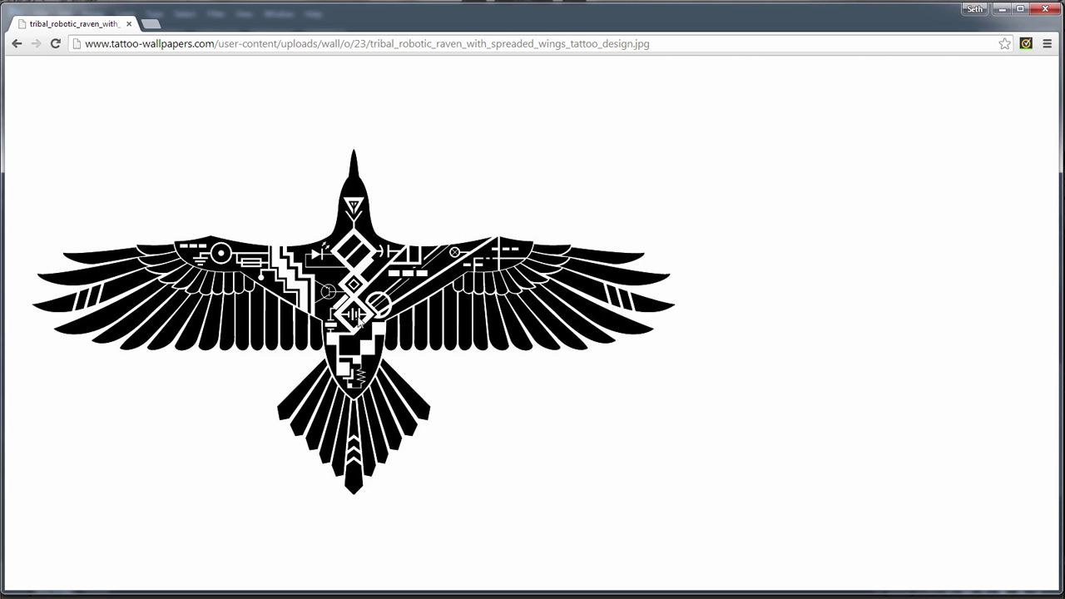
pyautogui.rightClick(388, 299)
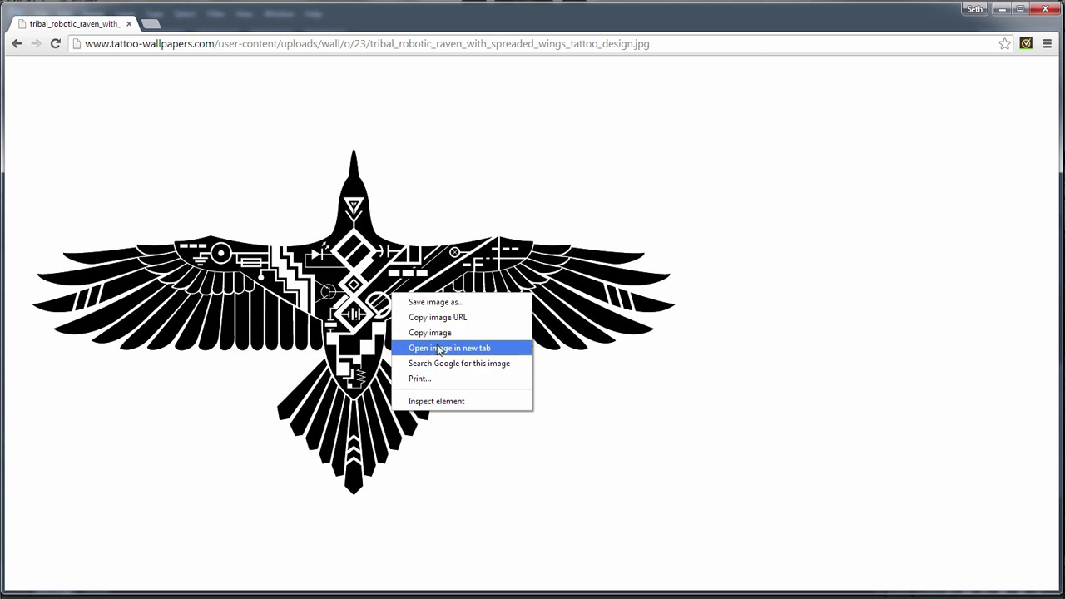
pyautogui.click(439, 331)
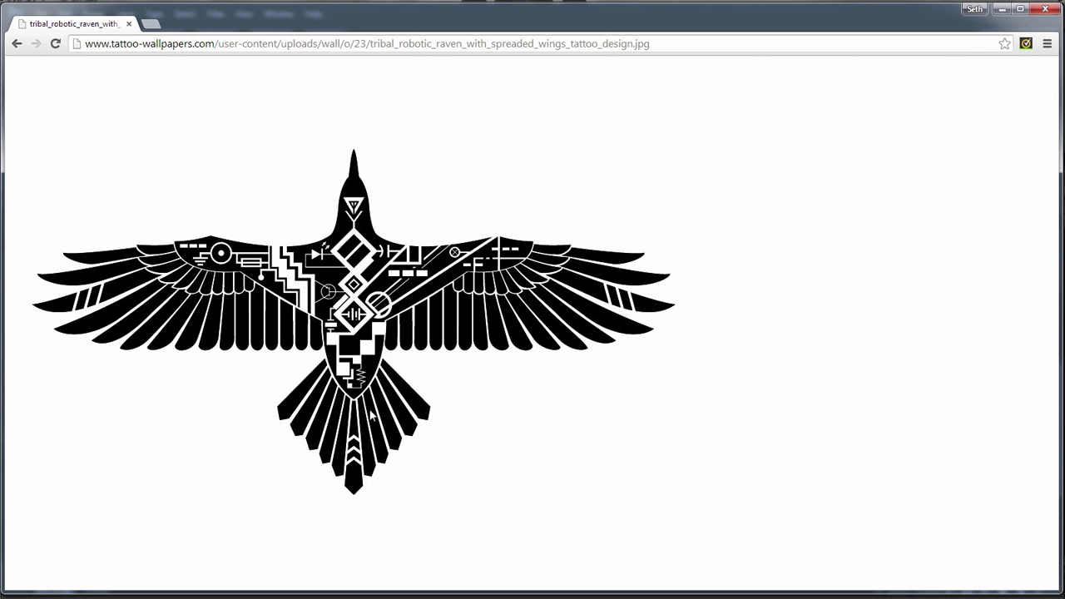
pyautogui.click(1003, 10)
# - Paste the raven emblem as a new layer and move it down and right over the helmet
pyautogui.hotkey('ctrl', 'v')
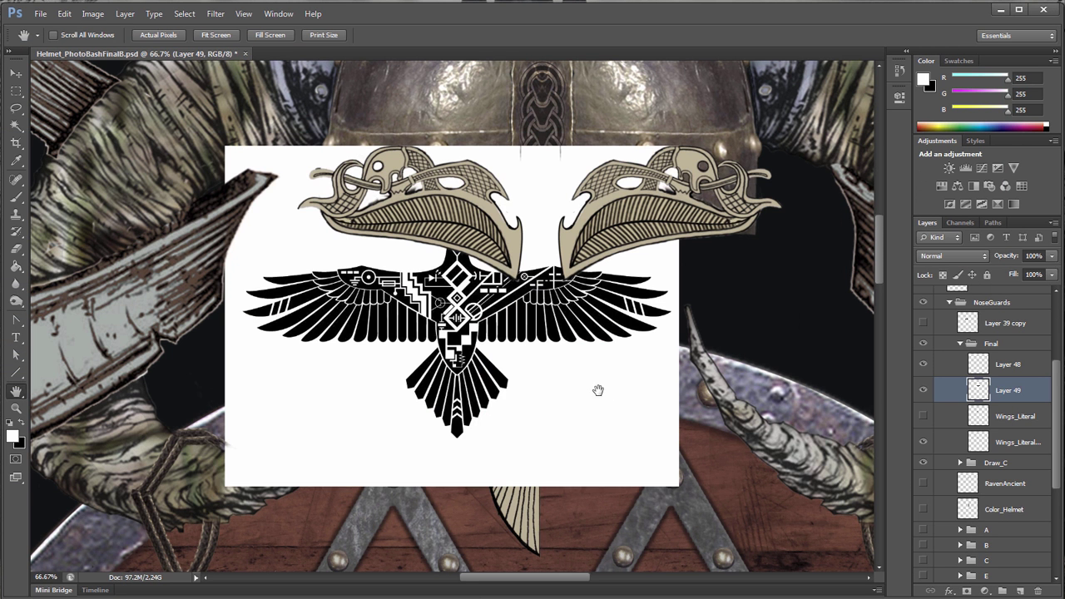
pyautogui.press('v')
pyautogui.moveTo(597, 387); pyautogui.dragTo(626, 439)
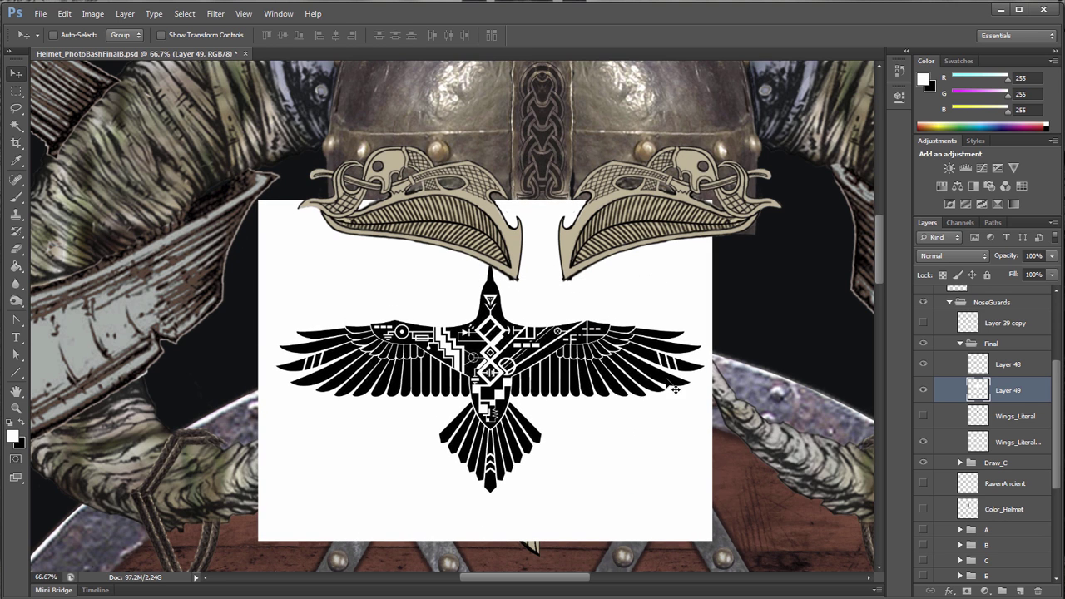
# - Delete the raven's right half and the white areas below and above the left wing
pyautogui.press('m')
pyautogui.moveTo(776, 161); pyautogui.dragTo(475, 559)
pyautogui.press('Delete')
pyautogui.moveTo(634, 545); pyautogui.dragTo(203, 401)
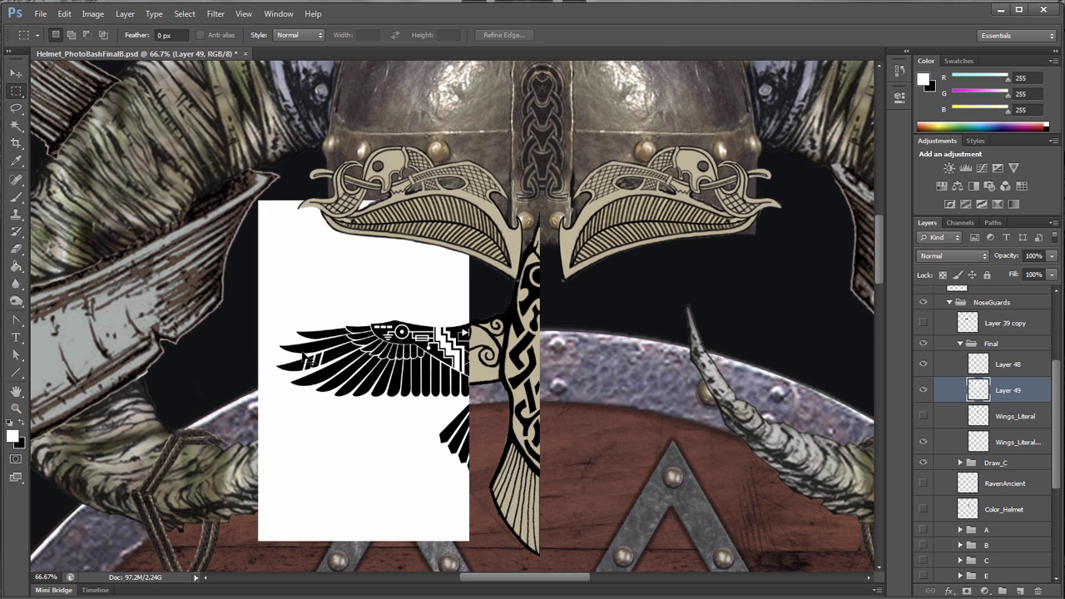
pyautogui.press('Delete')
pyautogui.moveTo(570, 141); pyautogui.dragTo(202, 314)
pyautogui.press('Delete')
# - Zoom in, try Multiply blending on the wing, revert to Normal, and nudge it up and right
pyautogui.press('z')
pyautogui.click(415, 366)
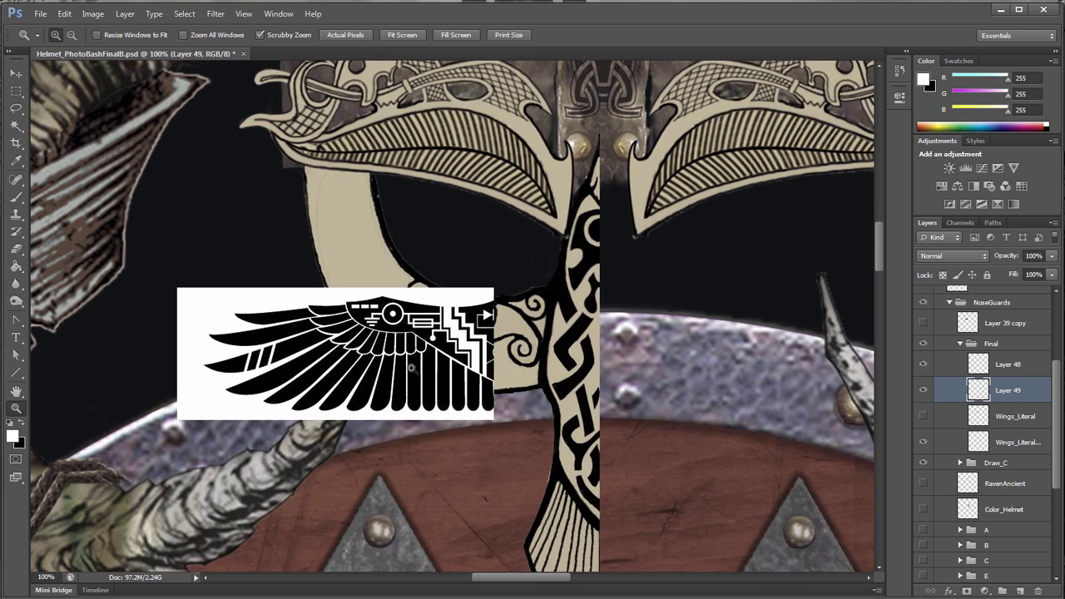
pyautogui.click(973, 258)
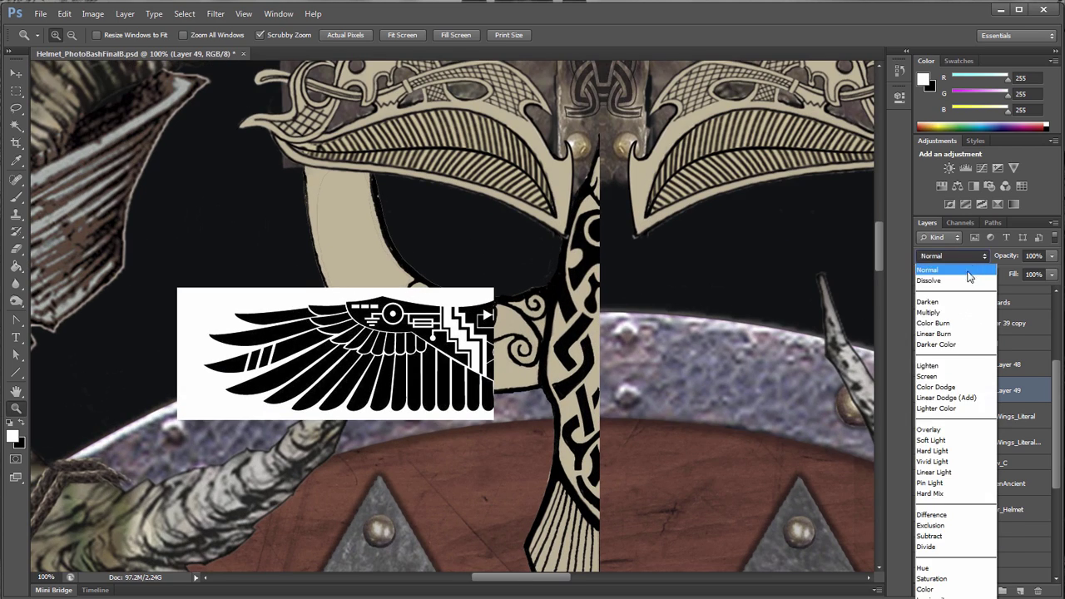
pyautogui.click(951, 315)
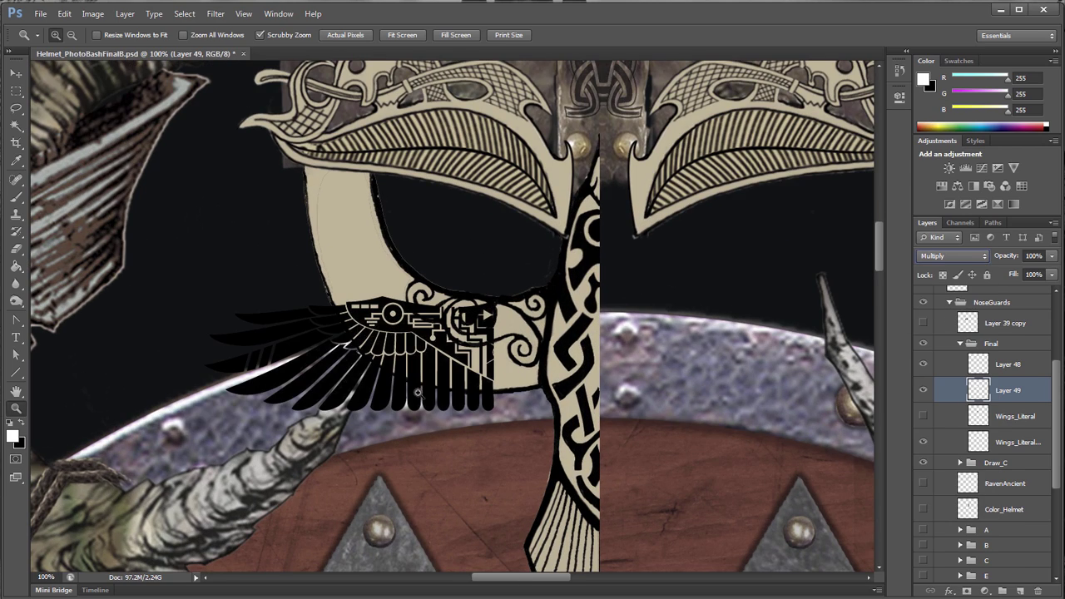
pyautogui.moveTo(418, 392); pyautogui.dragTo(481, 366)
pyautogui.press('v')
pyautogui.click(950, 257)
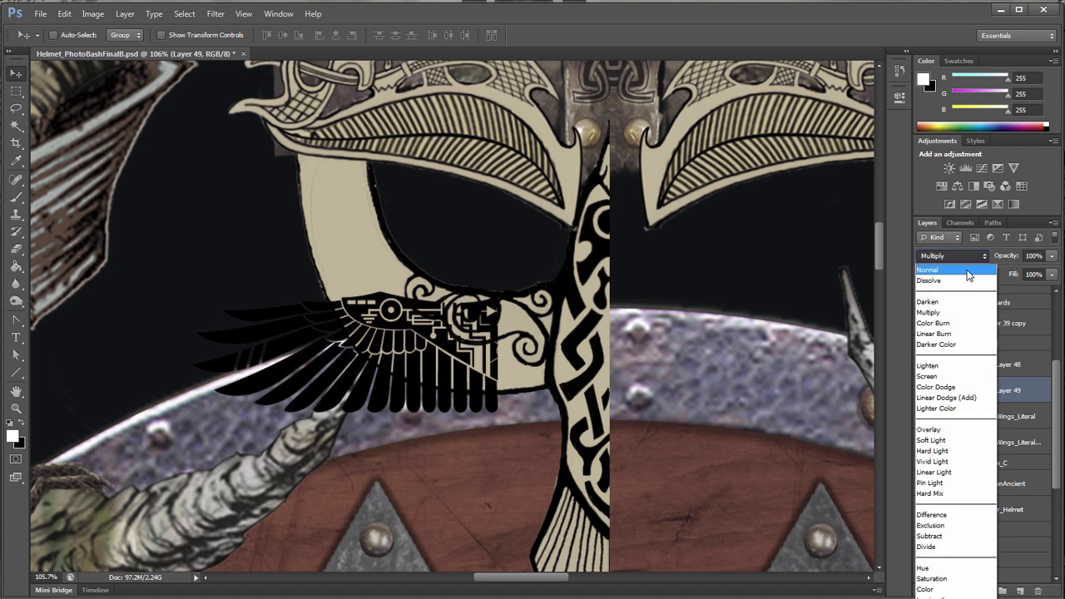
pyautogui.click(961, 273)
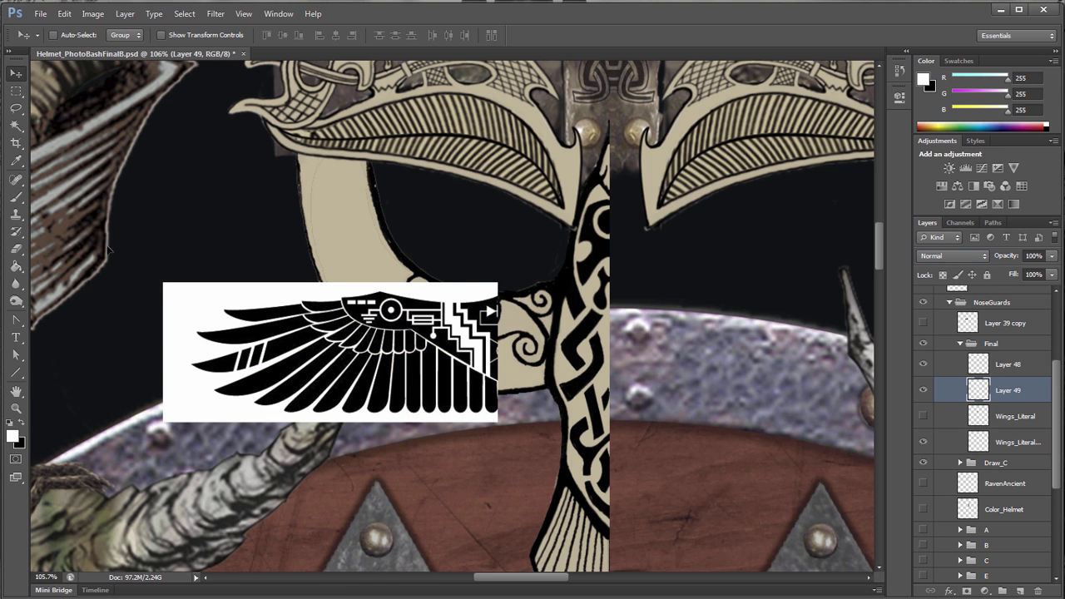
pyautogui.moveTo(109, 251); pyautogui.dragTo(217, 441)
# - Delete the strips along the wing's left side and top, then zoom in on its upper edge
pyautogui.press('m')
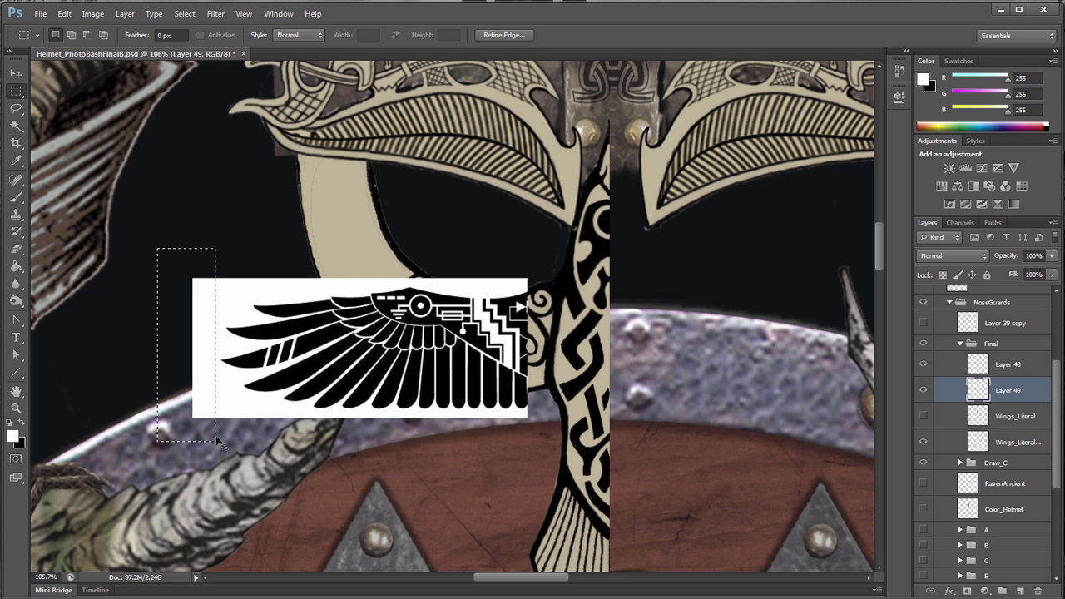
pyautogui.press('Delete')
pyautogui.hotkey('ctrl', 'd')
pyautogui.moveTo(155, 237); pyautogui.dragTo(615, 285)
pyautogui.press('Delete')
pyautogui.hotkey('ctrl', 'd')
pyautogui.press('z')
pyautogui.click(526, 304)
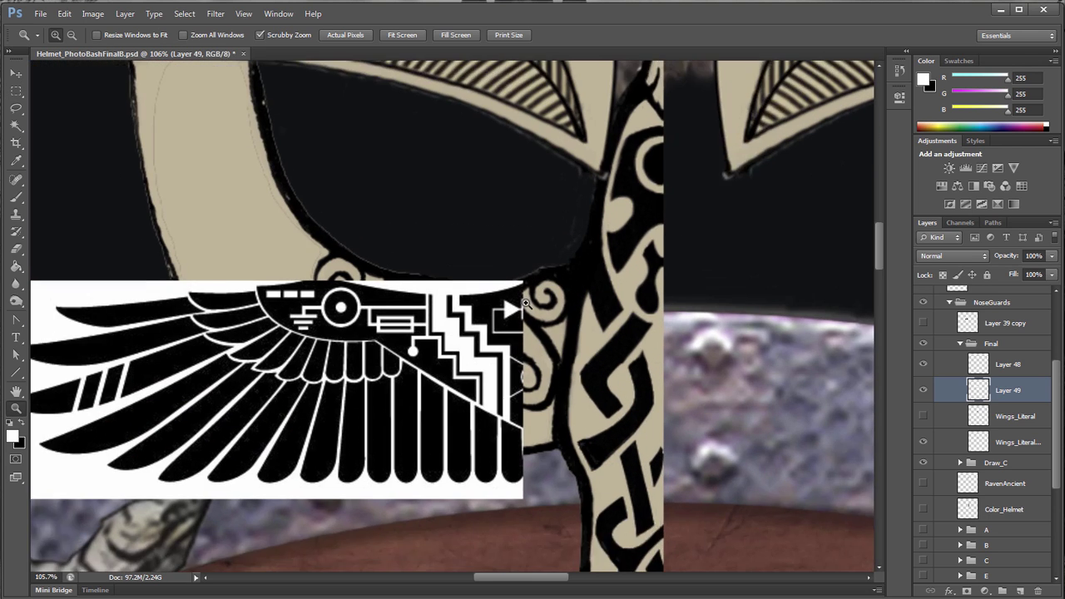
# - Lasso and delete the wing parts covering the left and right swirl ornaments
pyautogui.press('l')
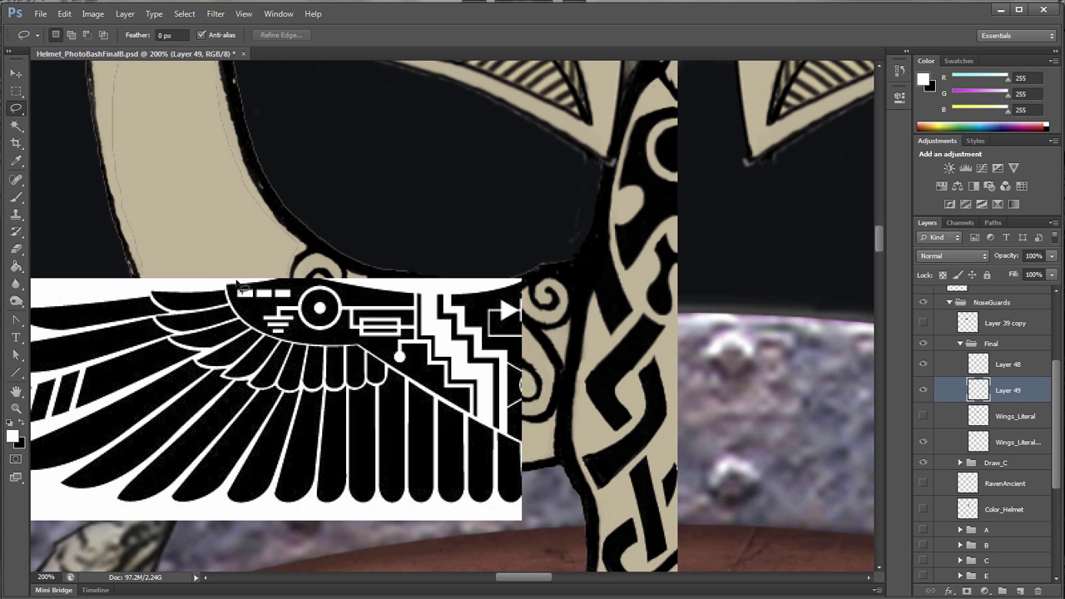
pyautogui.moveTo(220, 271)
pyautogui.mouseDown()
pyautogui.moveTo(242, 318)
pyautogui.moveTo(273, 341)
pyautogui.moveTo(318, 350)
pyautogui.moveTo(653, 312)
pyautogui.moveTo(225, 266)
pyautogui.mouseUp()
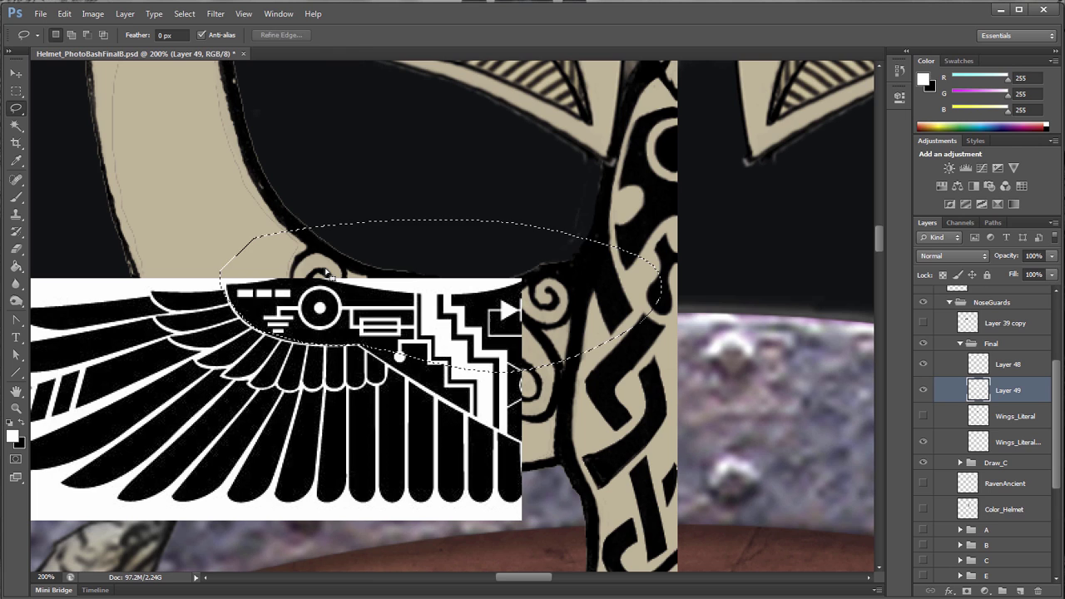
pyautogui.press('Delete')
pyautogui.hotkey('ctrl', 'd')
pyautogui.moveTo(385, 364)
pyautogui.mouseDown()
pyautogui.moveTo(534, 442)
pyautogui.moveTo(515, 346)
pyautogui.moveTo(374, 343)
pyautogui.mouseUp()
pyautogui.press('Delete')
pyautogui.hotkey('ctrl', 'd')
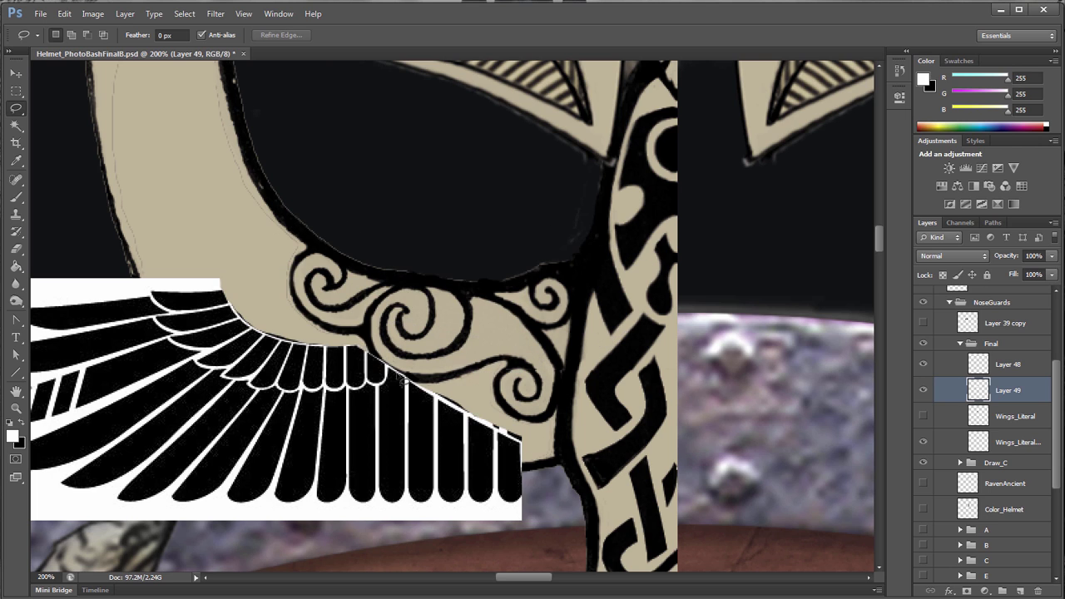
# - Touch up with the Eraser, zoom out, and check the wing's fit along the arch
pyautogui.press('e')
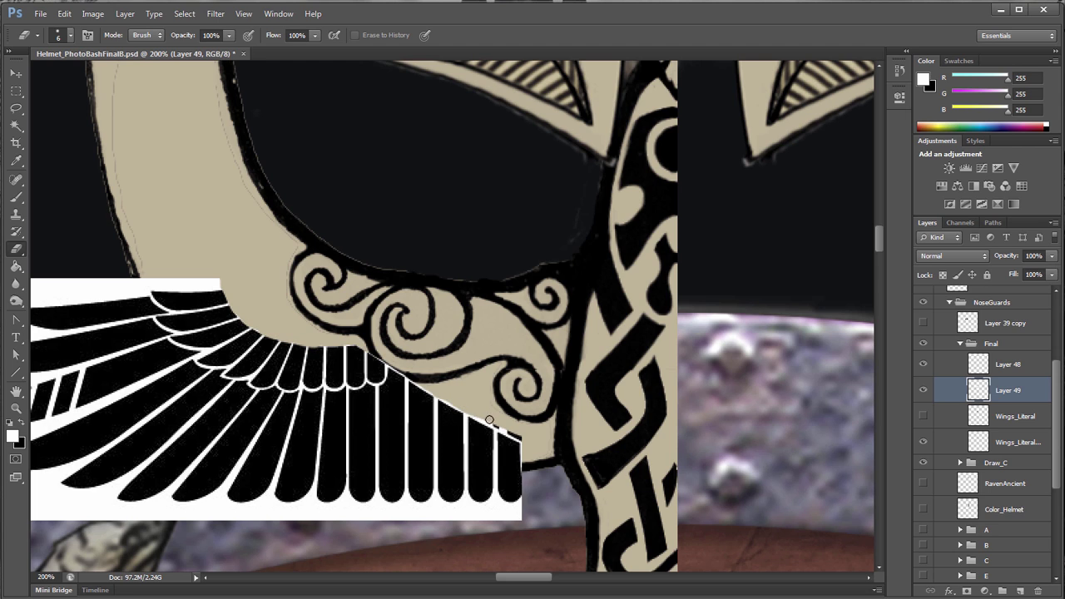
pyautogui.press('z')
pyautogui.keyDown('alt'); pyautogui.click(523, 449); pyautogui.keyUp('alt')
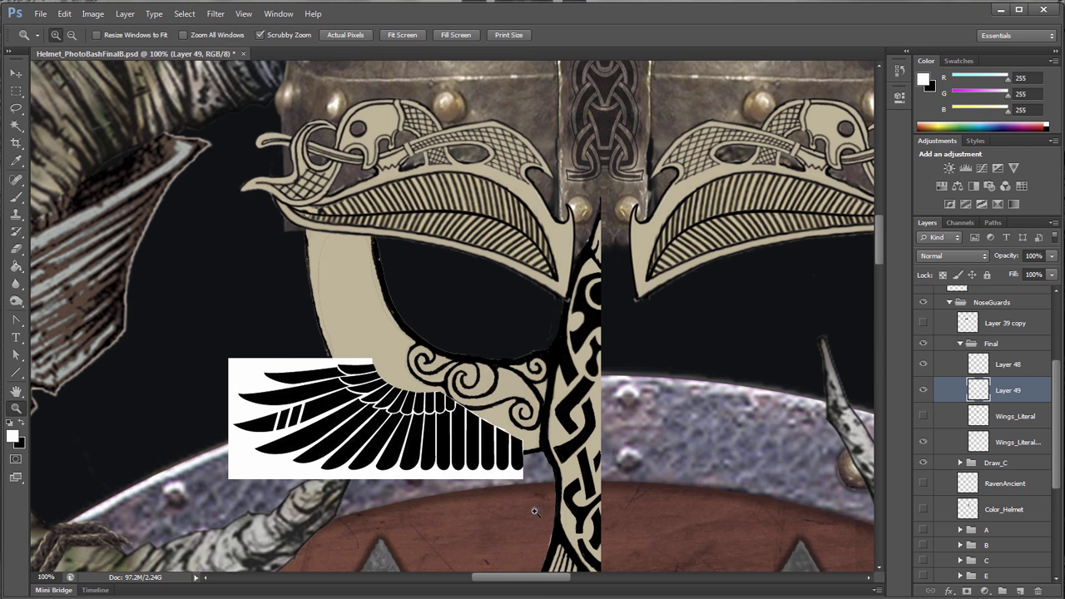
pyautogui.press('m')
pyautogui.moveTo(614, 541); pyautogui.dragTo(201, 474)
pyautogui.click(212, 476)
pyautogui.moveTo(190, 325); pyautogui.dragTo(444, 361)
pyautogui.click(462, 384)
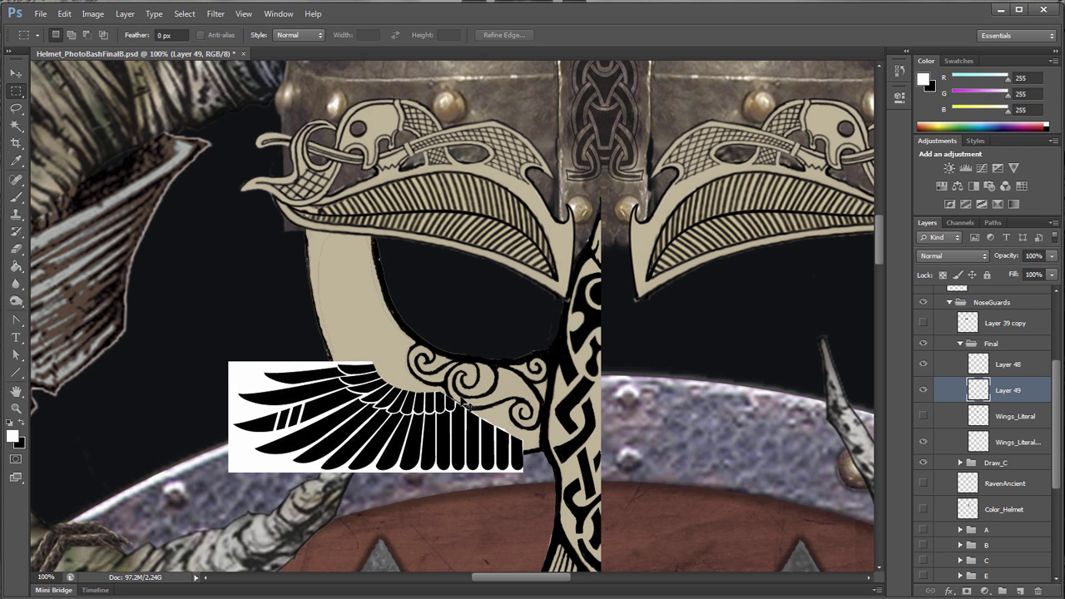
pyautogui.hotkey('ctrl', 't')
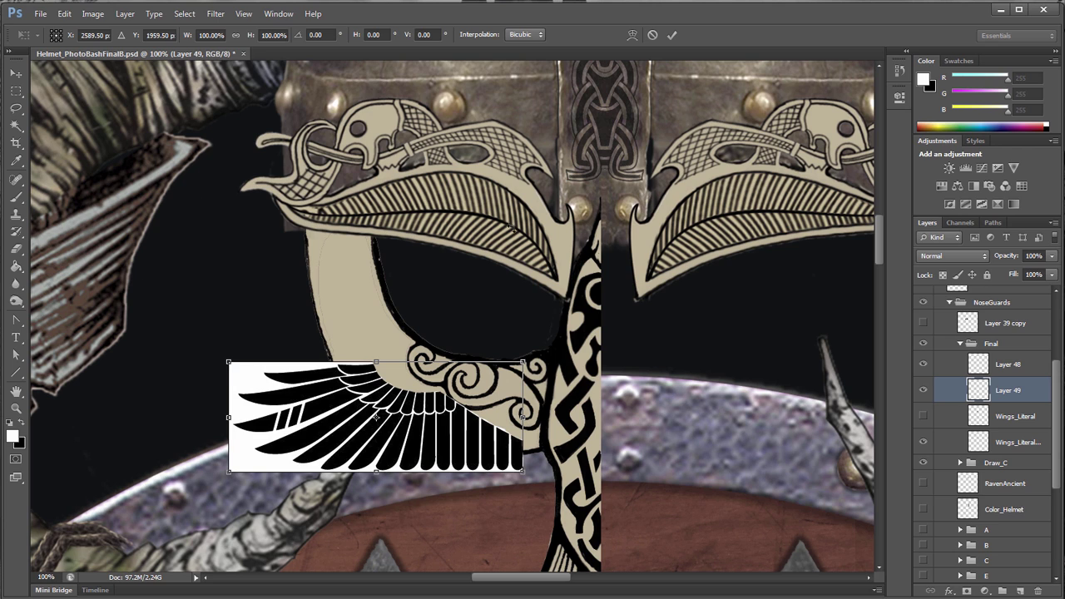
pyautogui.press('Return')
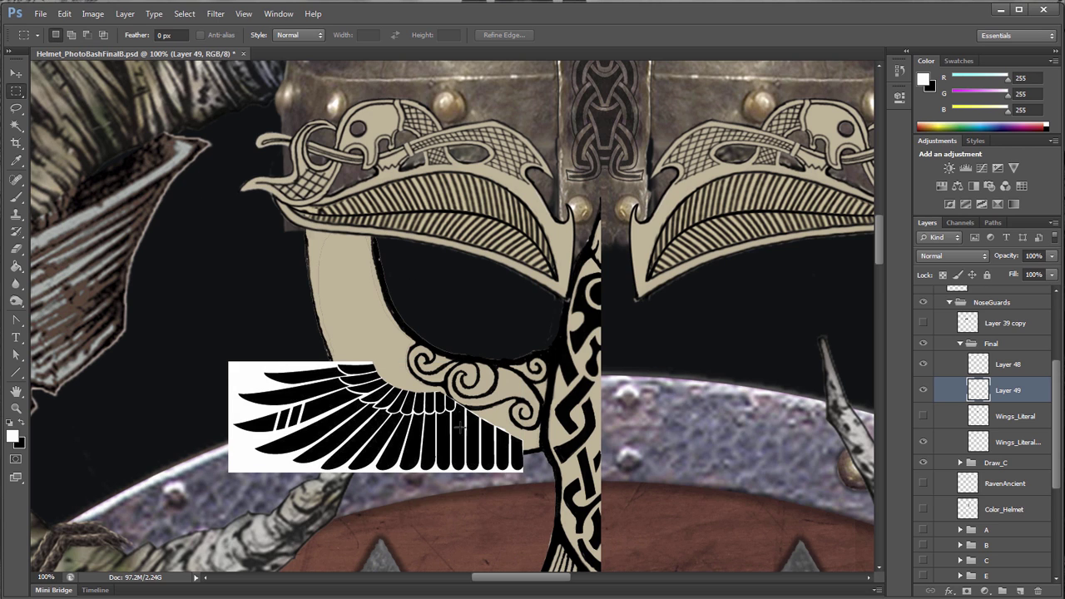
# - Add a new layer below Wings_Literal copy and fill it with grey 666666
pyautogui.click(1003, 444)
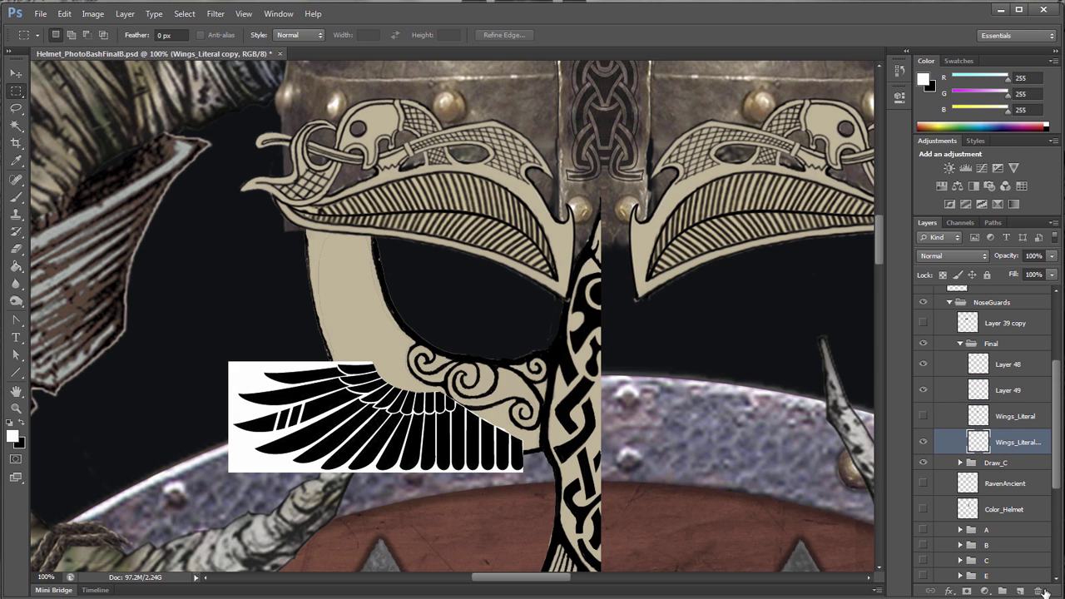
pyautogui.click(1020, 590)
pyautogui.moveTo(1016, 444); pyautogui.dragTo(913, 491)
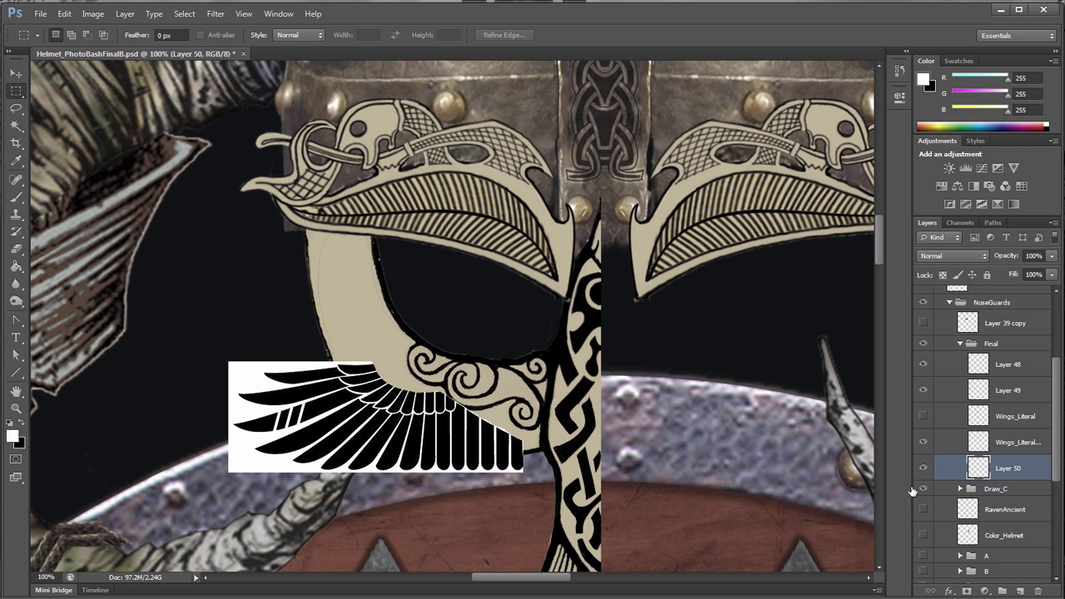
pyautogui.click(13, 434)
pyautogui.click(335, 131)
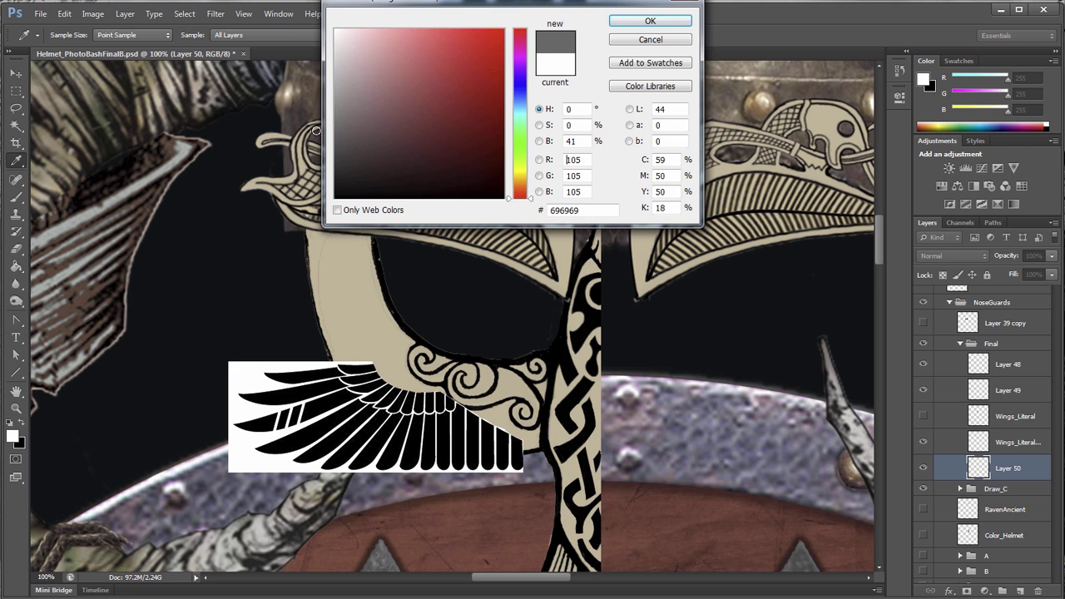
pyautogui.click(650, 21)
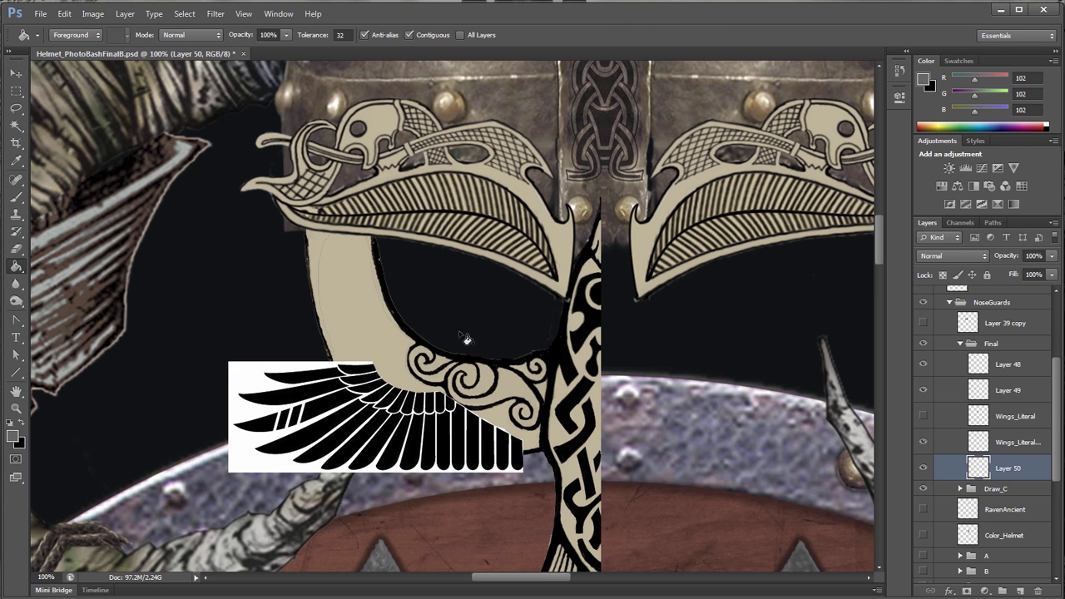
pyautogui.click(459, 331)
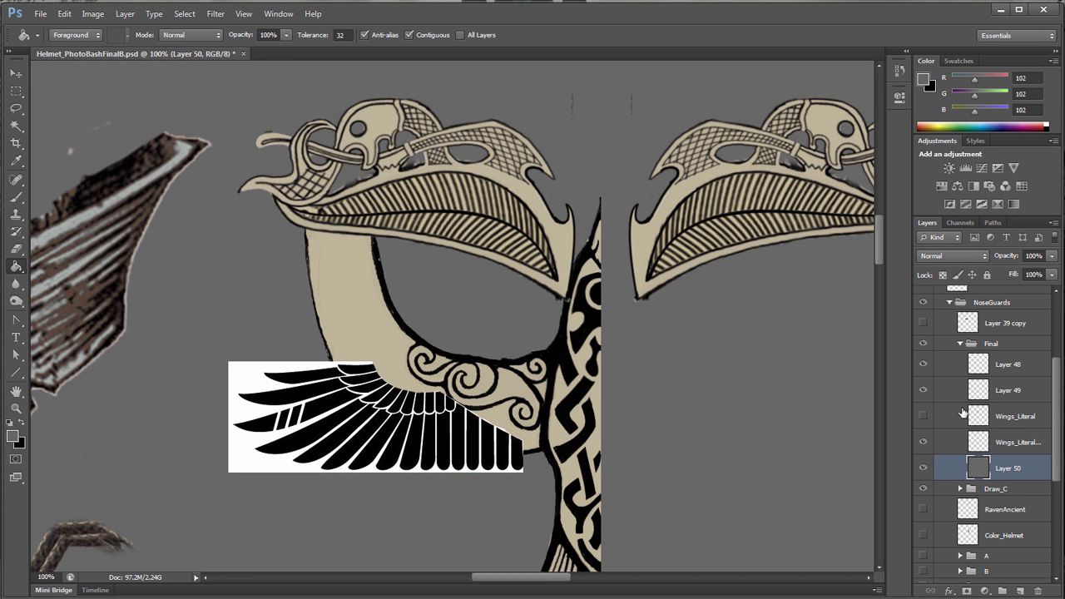
# - Compare the nose-guard and wing layers, then set Layer 49's blend mode to Multiply
pyautogui.click(944, 451)
pyautogui.click(923, 444)
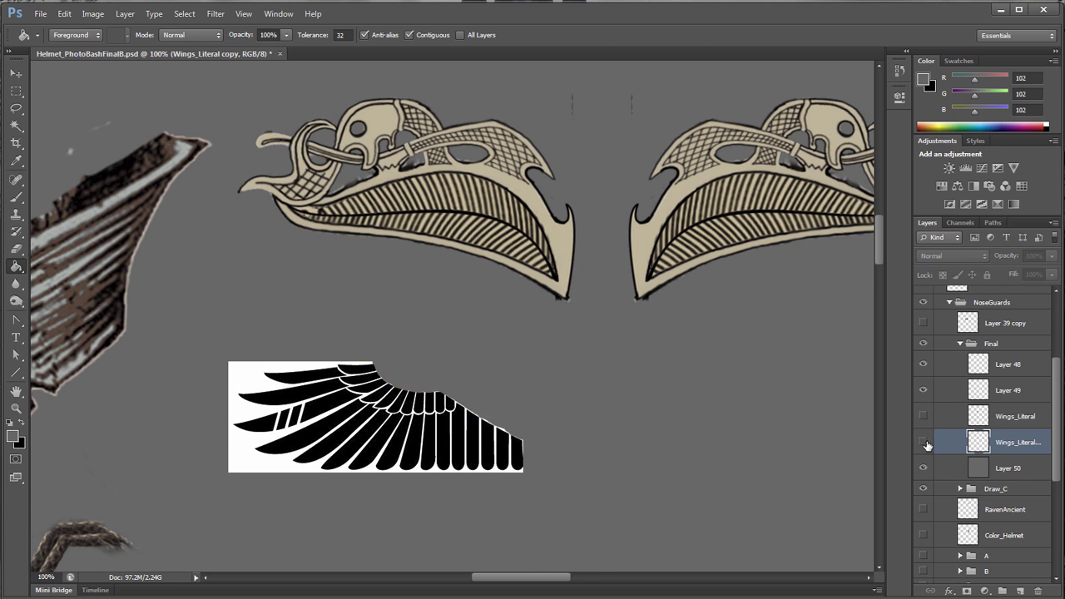
pyautogui.click(924, 444)
pyautogui.click(925, 391)
pyautogui.click(923, 390)
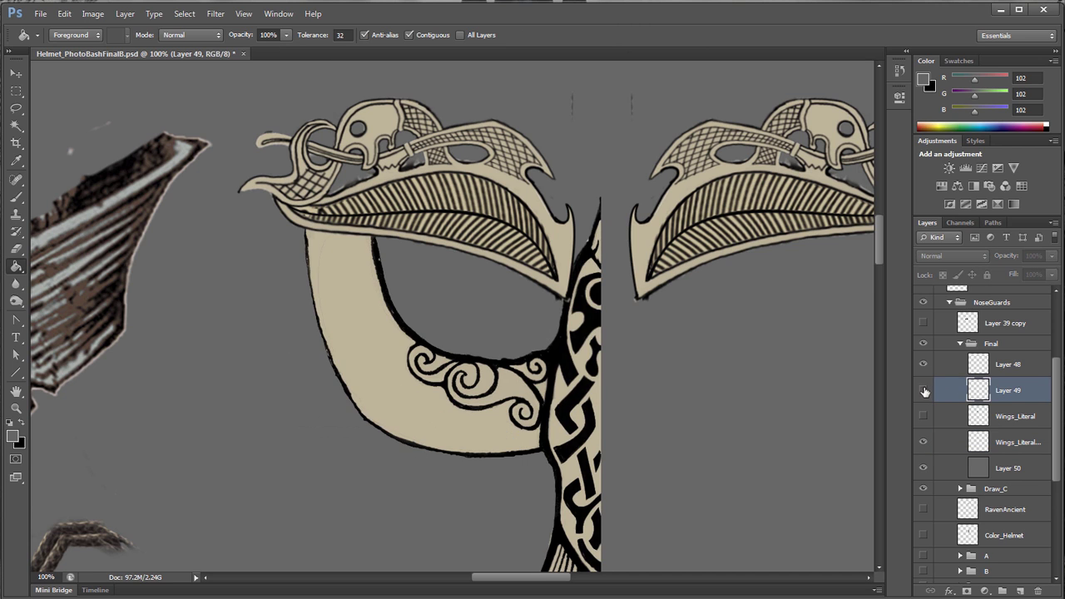
pyautogui.click(923, 391)
pyautogui.click(975, 263)
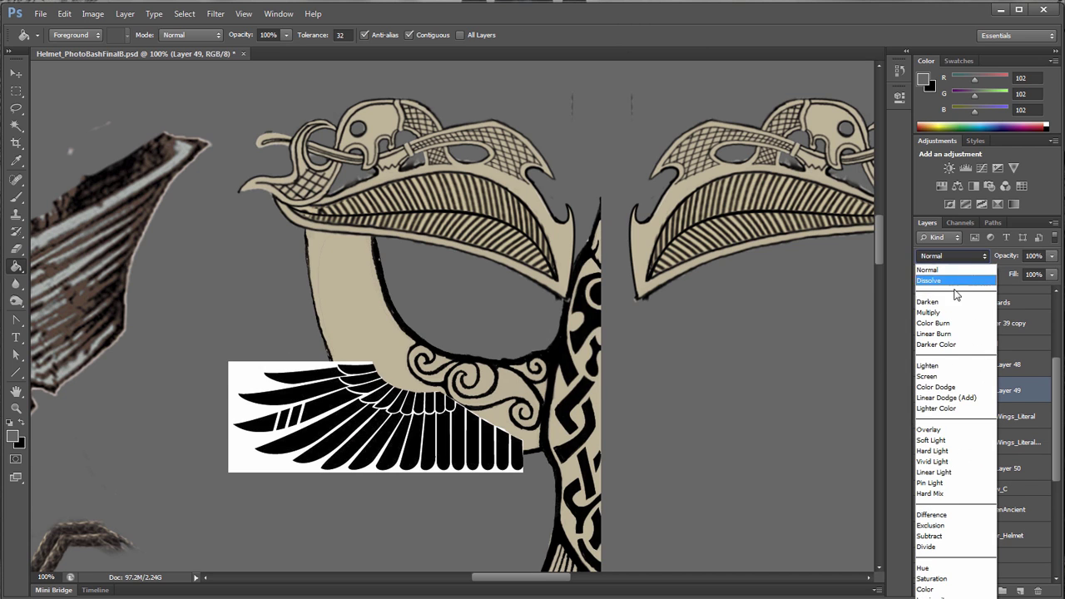
pyautogui.click(940, 315)
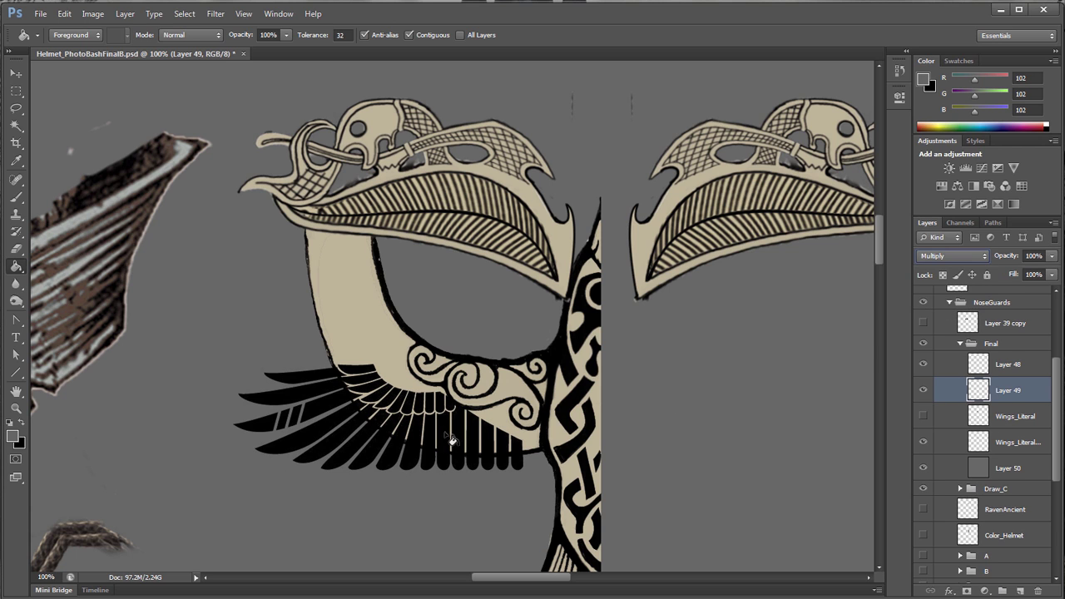
# - Move the black wing up and right onto the arch, comparing against Wings_Literal
pyautogui.press('v')
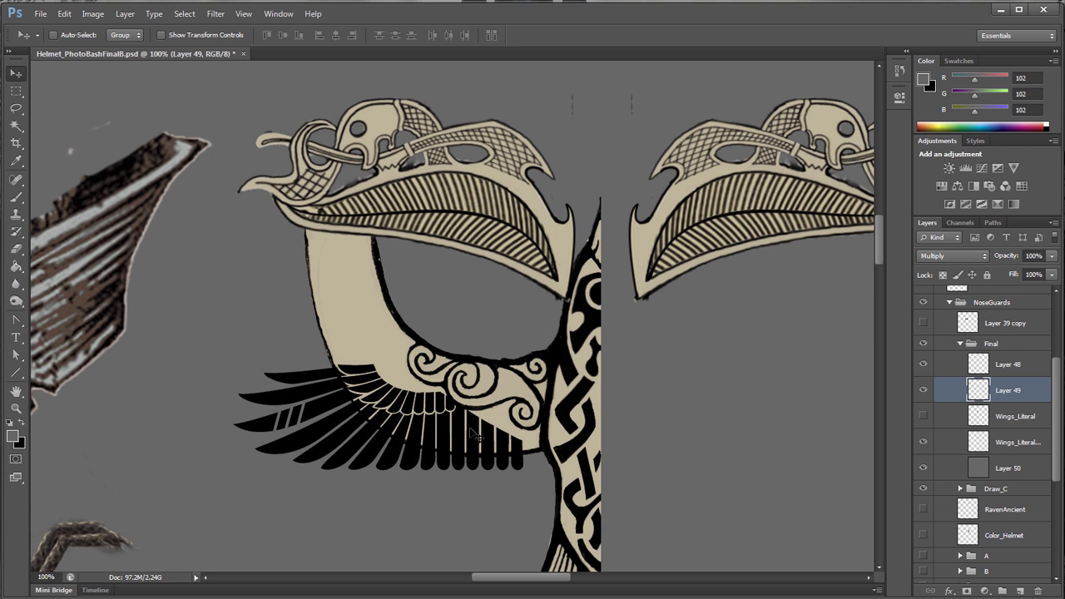
pyautogui.moveTo(465, 444); pyautogui.dragTo(485, 421)
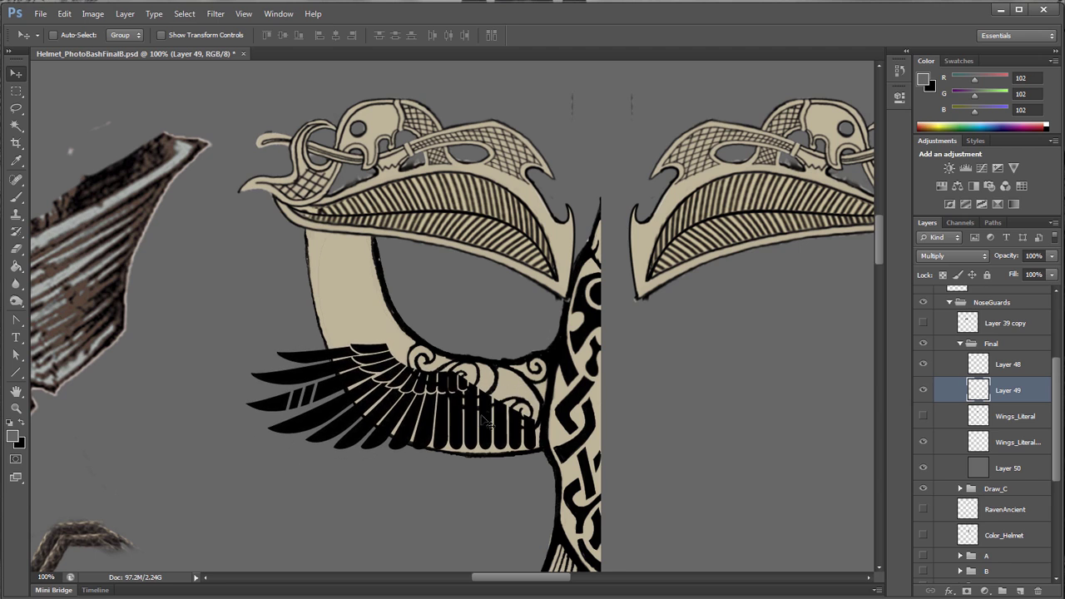
pyautogui.click(922, 417)
pyautogui.click(922, 418)
# - Warp the wing, bending its left side, top corner and upper feathers upward
pyautogui.hotkey('ctrl', 't')
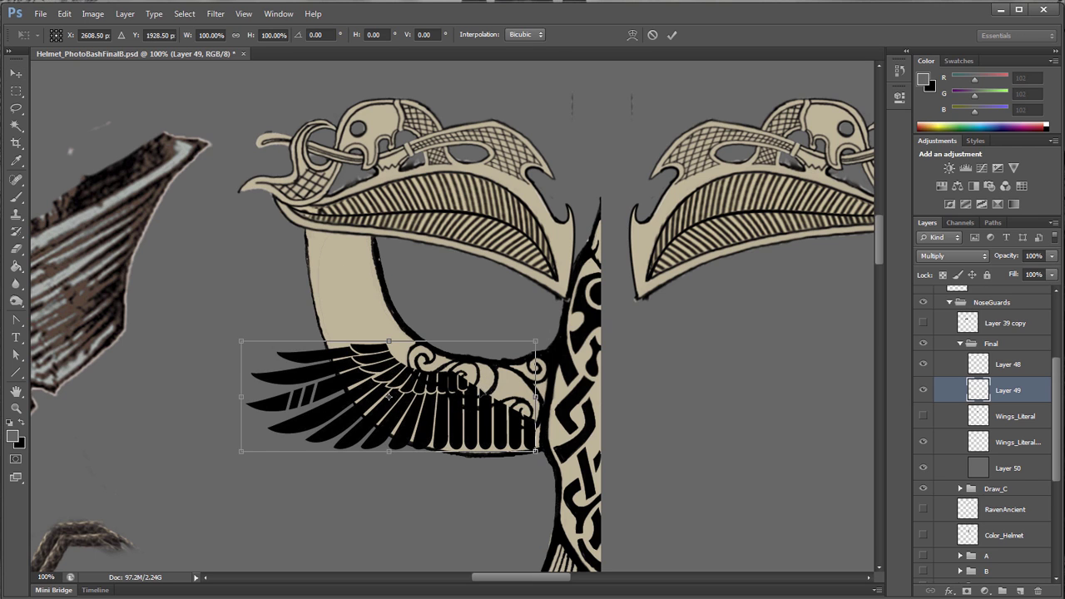
pyautogui.rightClick(486, 388)
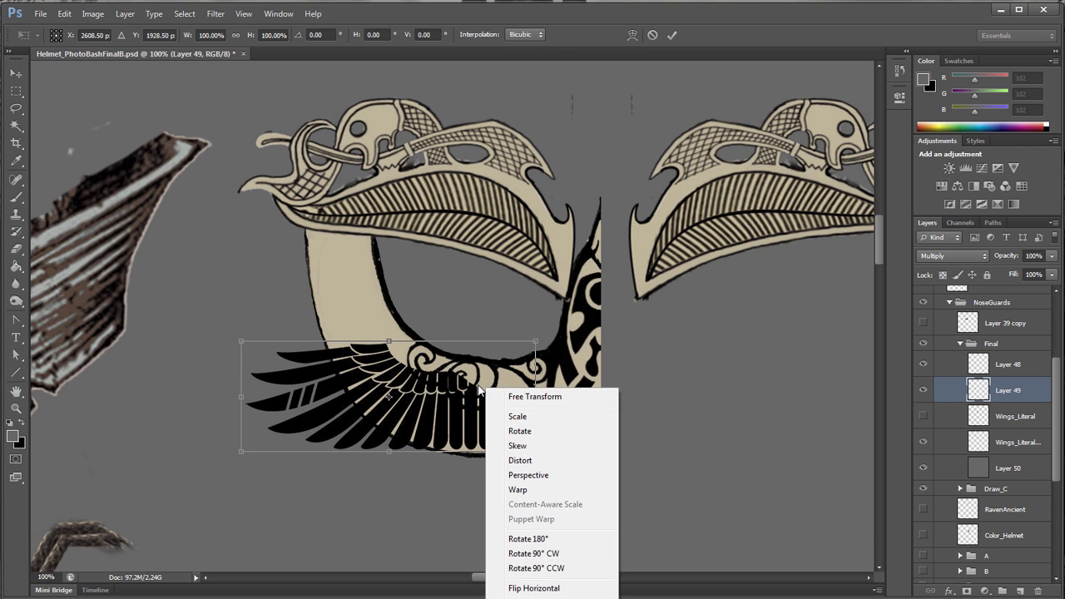
pyautogui.click(518, 490)
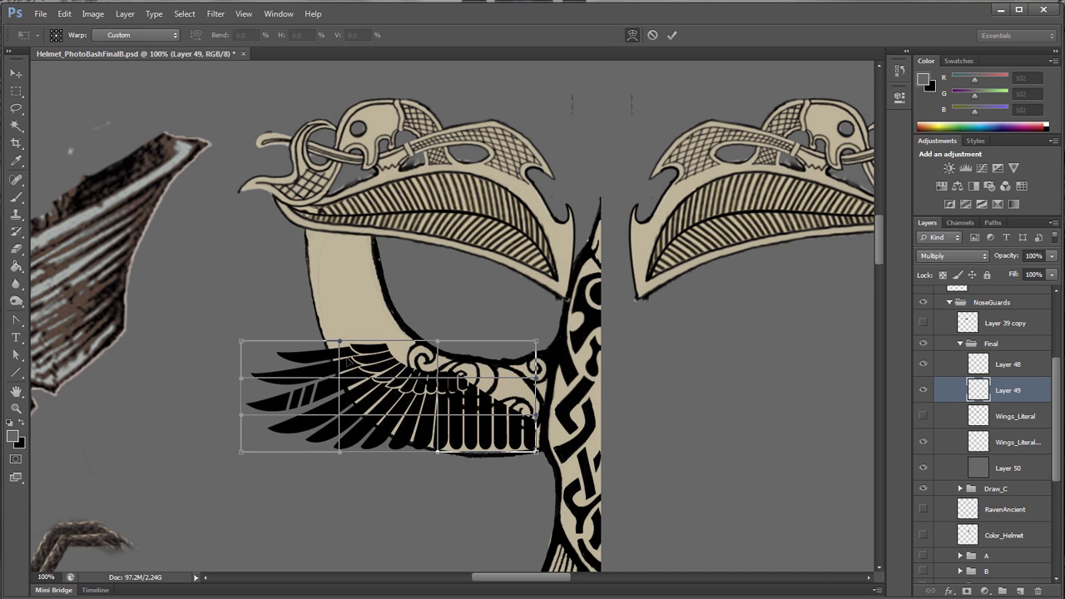
pyautogui.moveTo(256, 353); pyautogui.dragTo(267, 326)
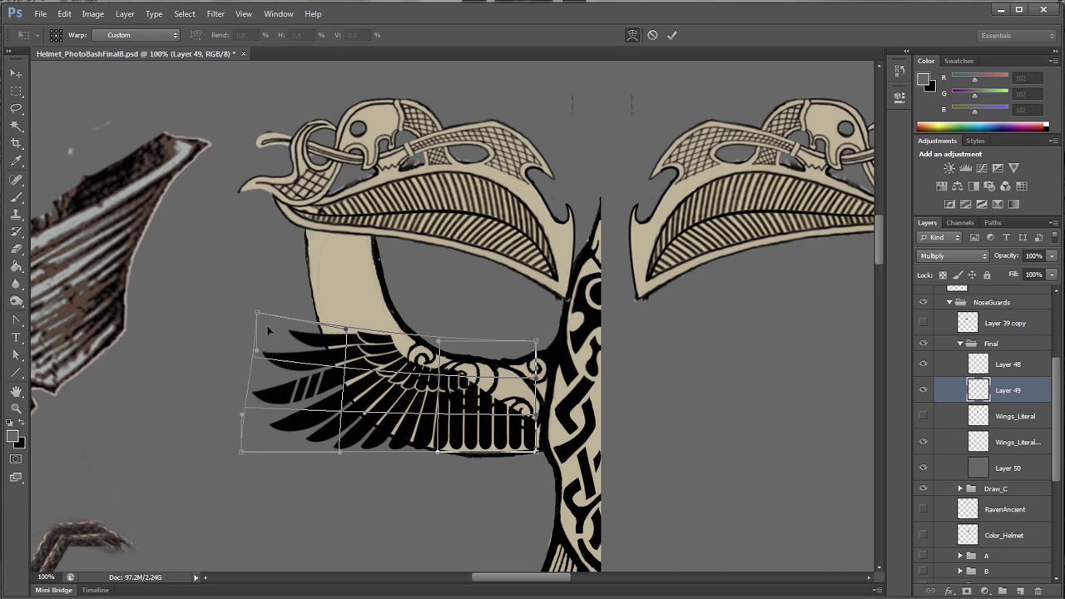
pyautogui.moveTo(280, 388); pyautogui.dragTo(254, 414)
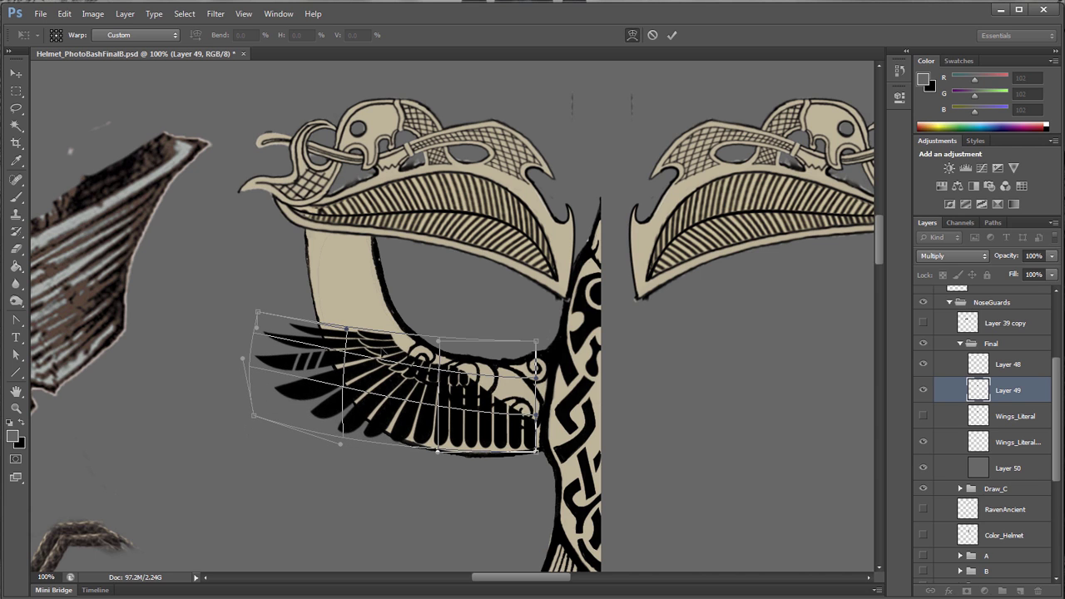
pyautogui.moveTo(454, 390); pyautogui.dragTo(438, 457)
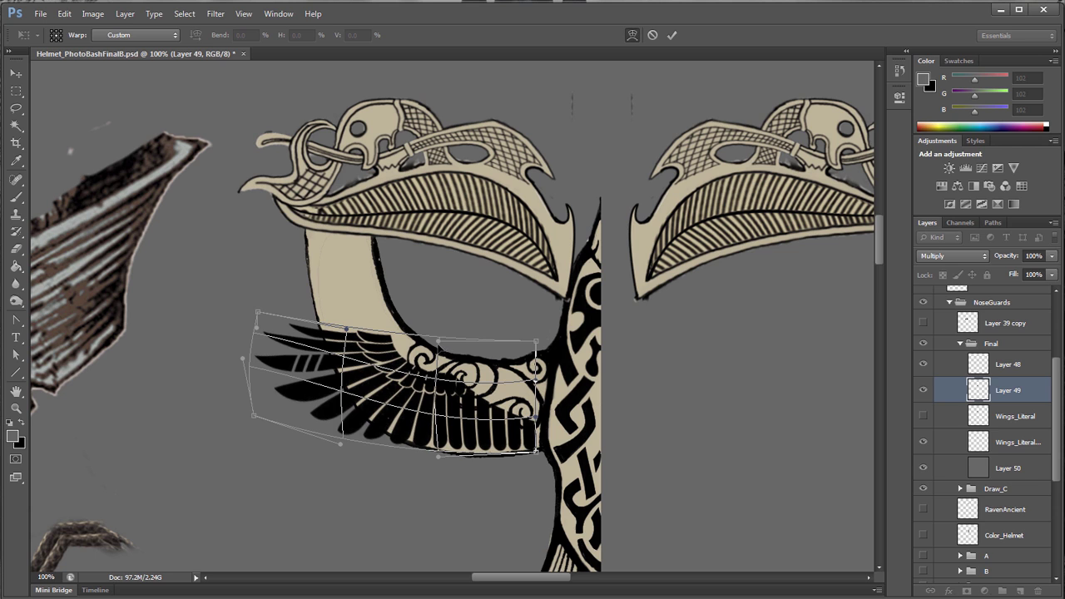
pyautogui.moveTo(438, 342); pyautogui.dragTo(438, 353)
pyautogui.moveTo(259, 314); pyautogui.dragTo(305, 271)
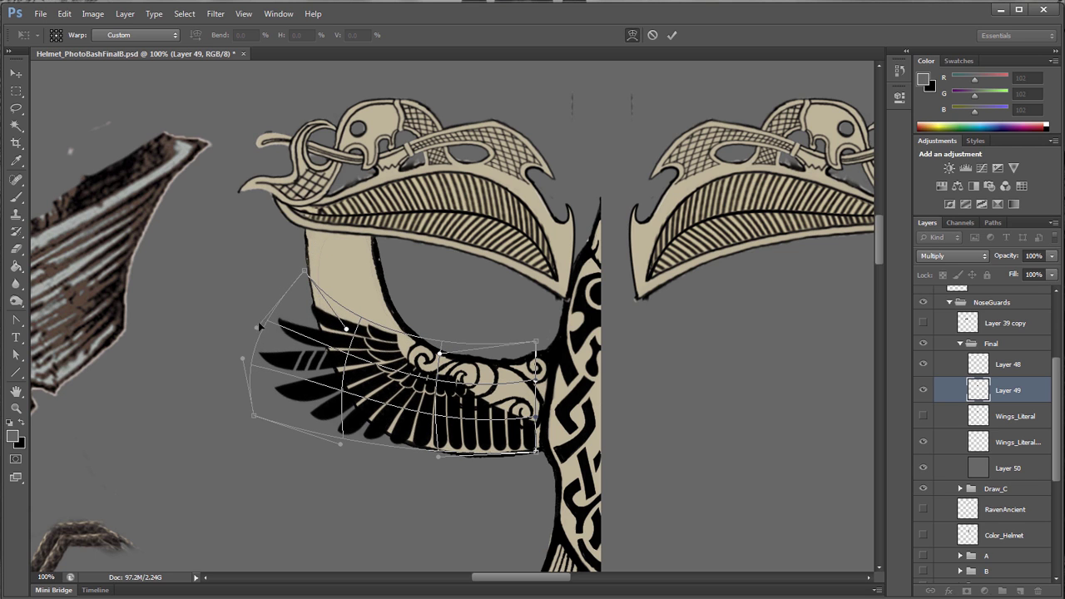
pyautogui.moveTo(259, 327); pyautogui.dragTo(277, 320)
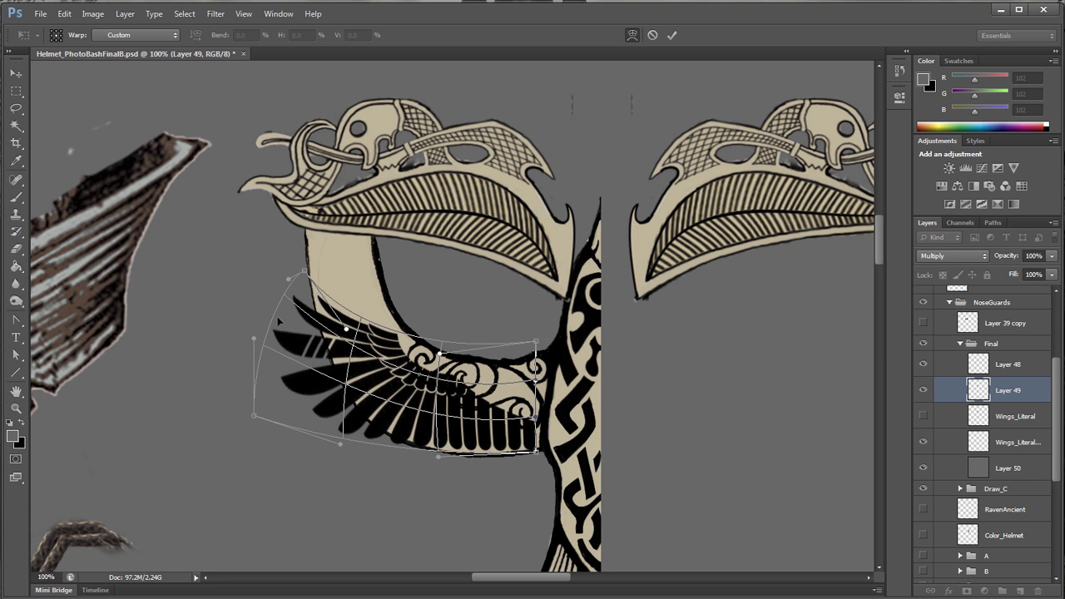
# - Sweep the wing's left end up the arm, fit its corners to the arch, and apply the warp
pyautogui.moveTo(347, 330); pyautogui.dragTo(350, 238)
pyautogui.moveTo(254, 416); pyautogui.dragTo(269, 355)
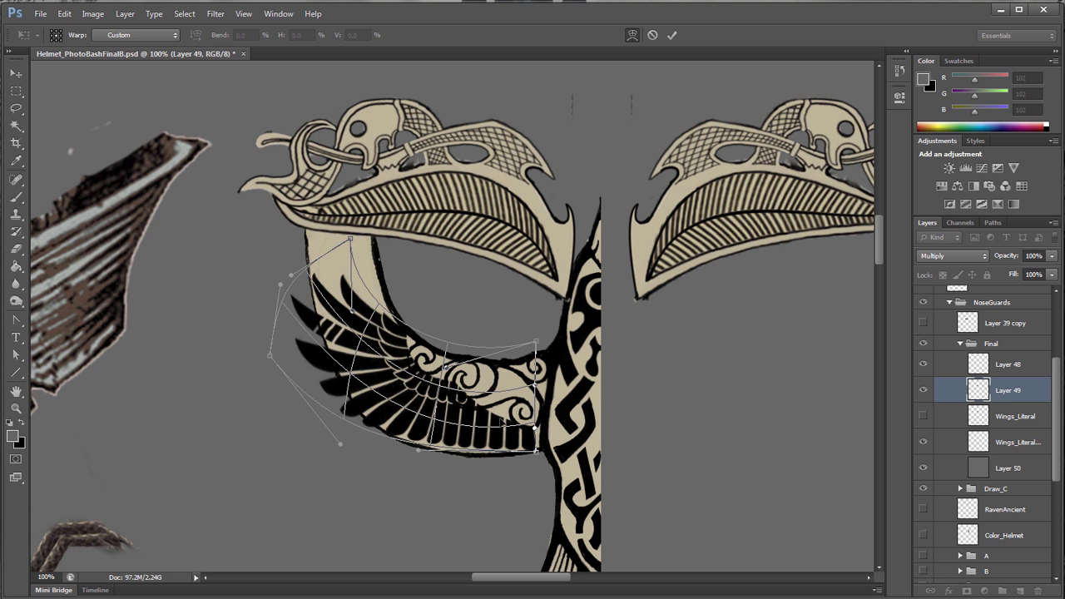
pyautogui.moveTo(418, 449); pyautogui.dragTo(390, 452)
pyautogui.moveTo(351, 239); pyautogui.dragTo(375, 218)
pyautogui.moveTo(270, 355); pyautogui.dragTo(301, 272)
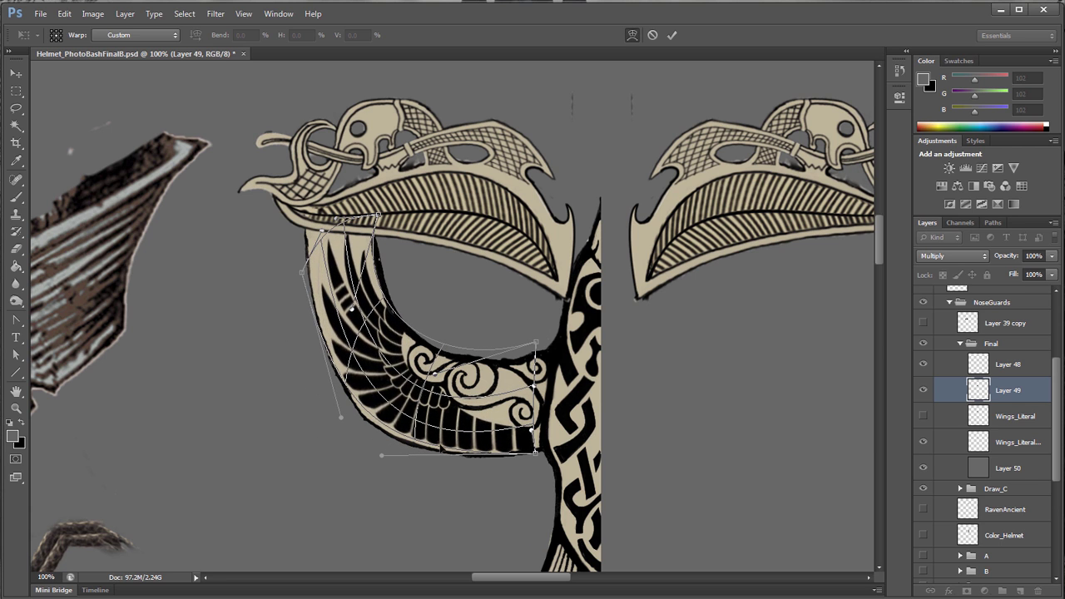
pyautogui.moveTo(341, 417); pyautogui.dragTo(337, 388)
pyautogui.moveTo(381, 455); pyautogui.dragTo(352, 457)
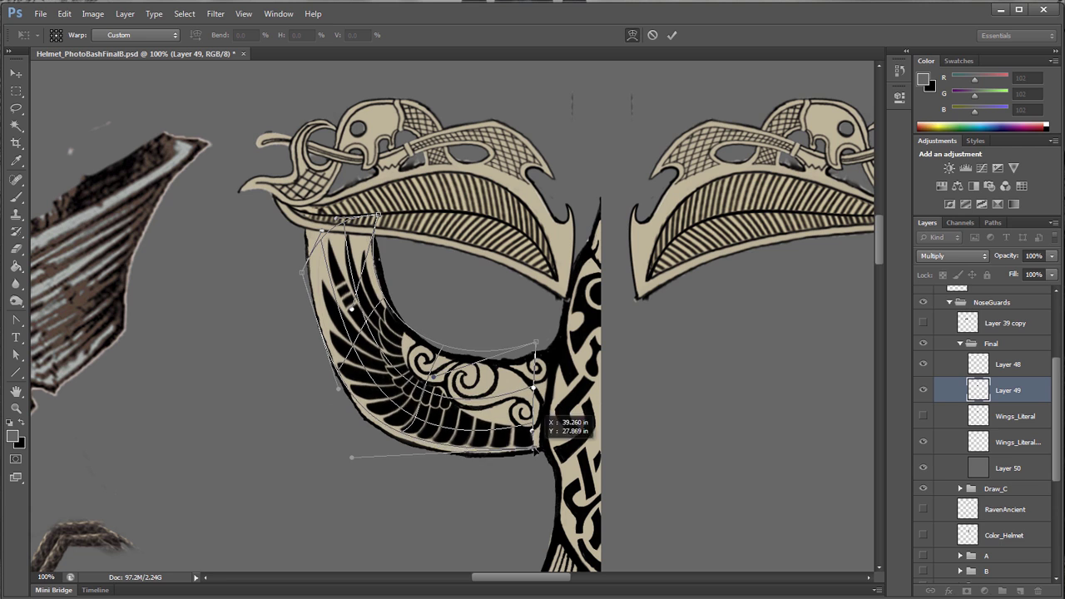
pyautogui.moveTo(435, 375); pyautogui.dragTo(425, 359)
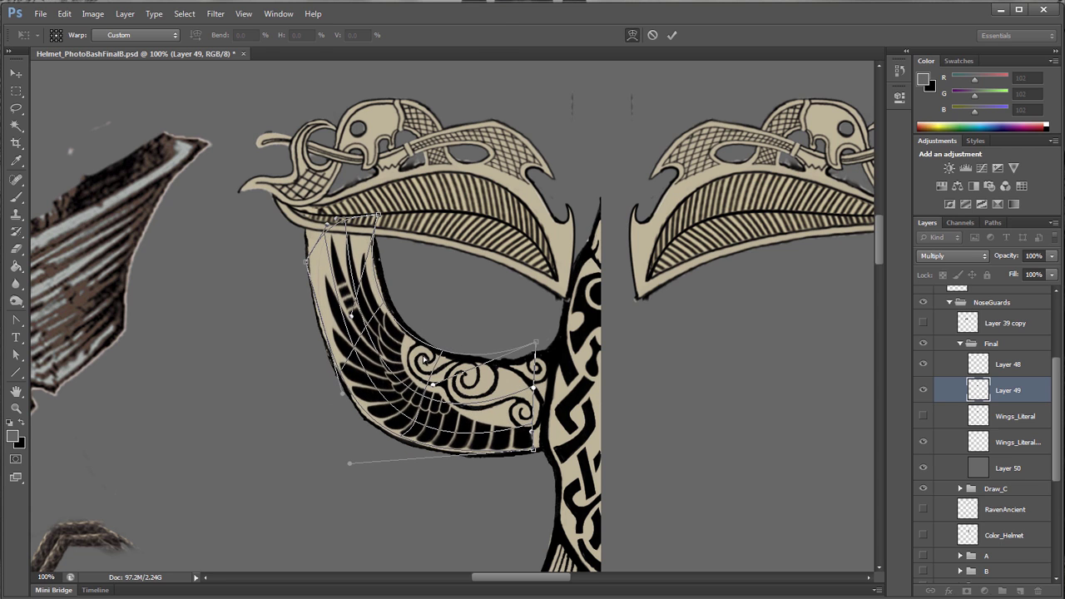
pyautogui.press('Return')
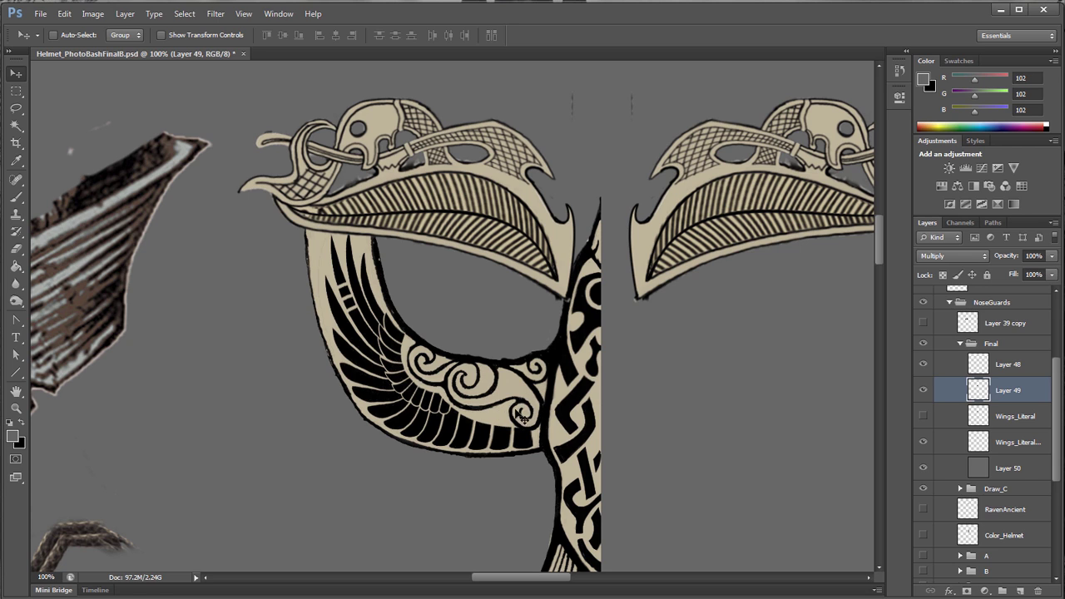
# - Compare the warped wing with the other version, move Layer 49 below Wings_Literal, and merge down
pyautogui.click(923, 391)
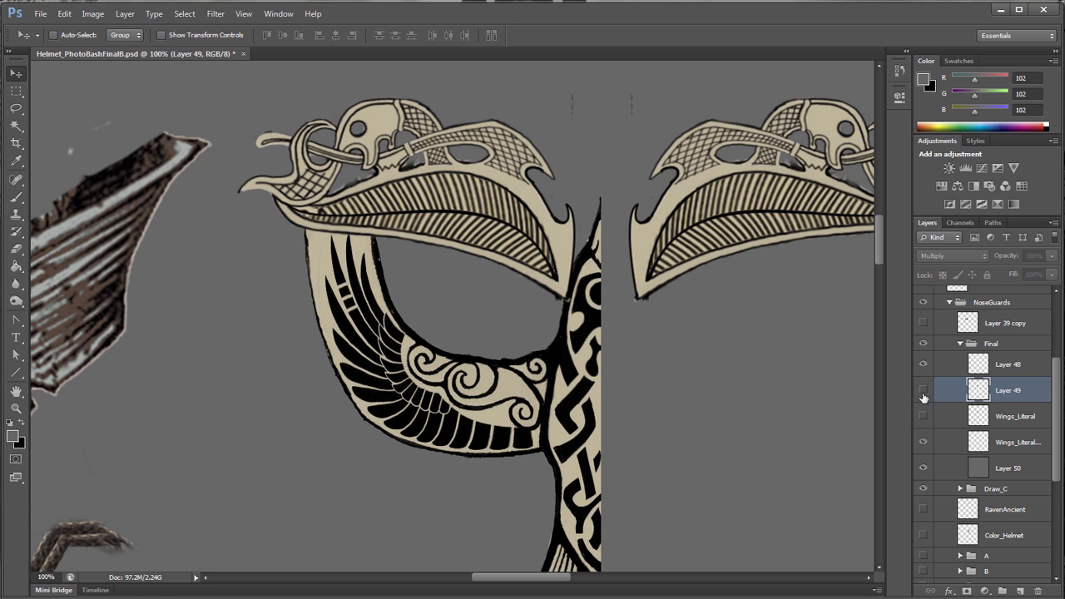
pyautogui.click(924, 416)
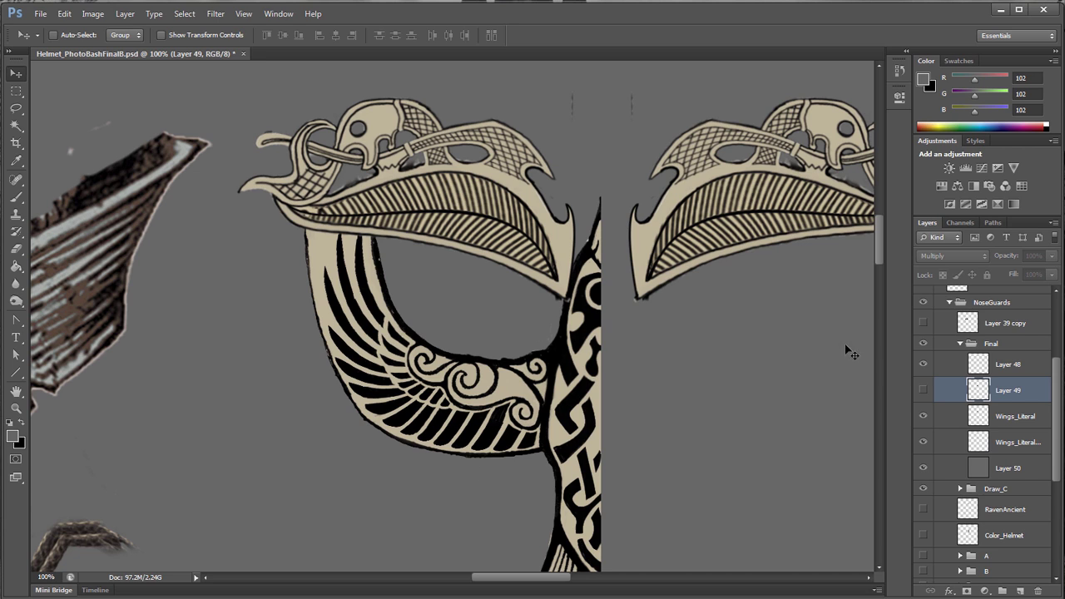
pyautogui.click(923, 390)
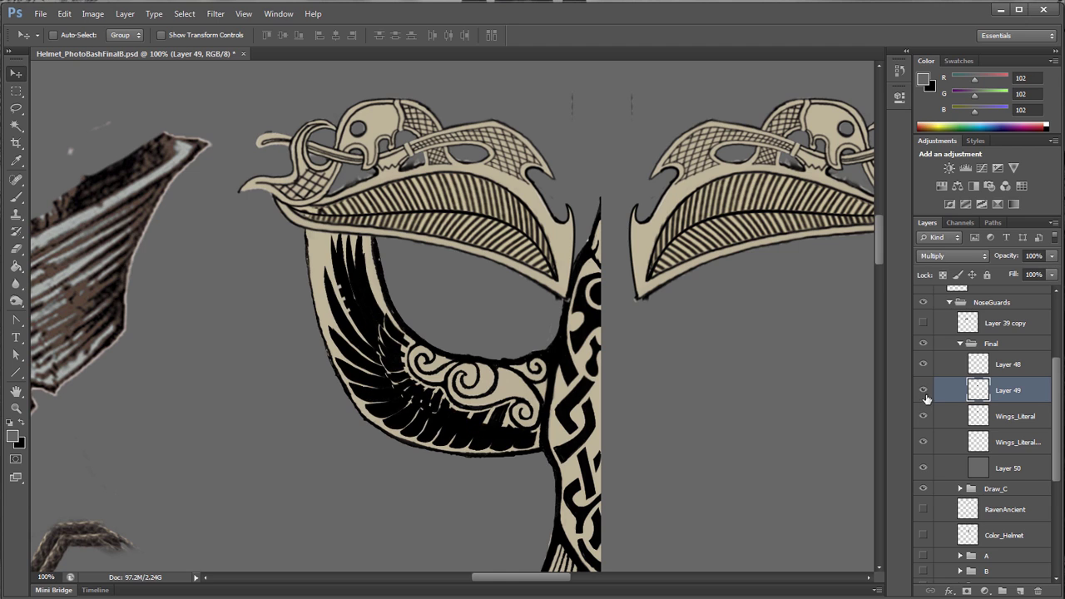
pyautogui.click(922, 416)
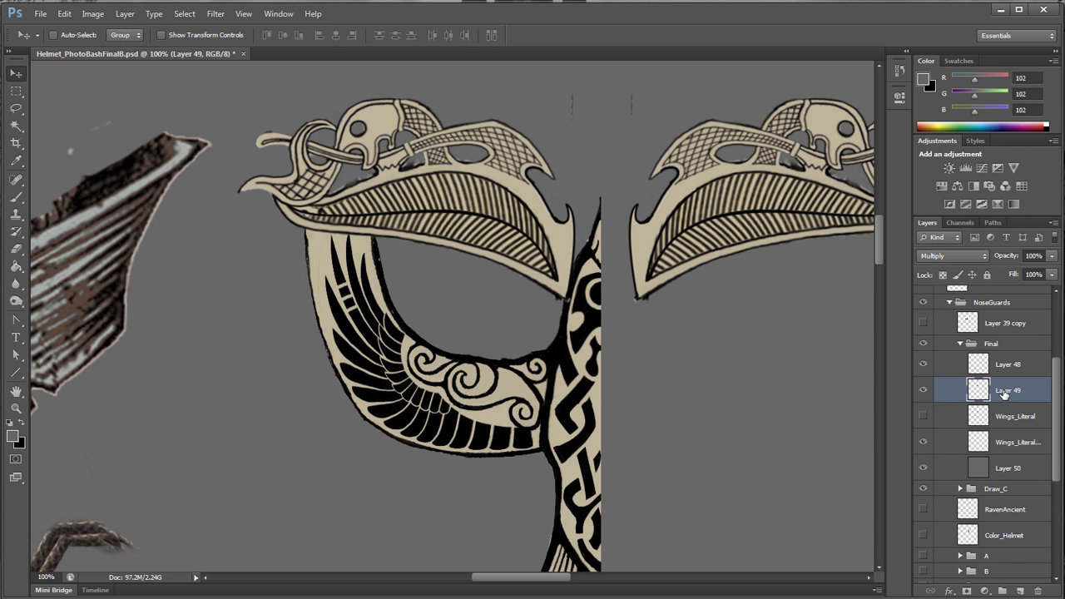
pyautogui.moveTo(1003, 395); pyautogui.dragTo(1007, 435)
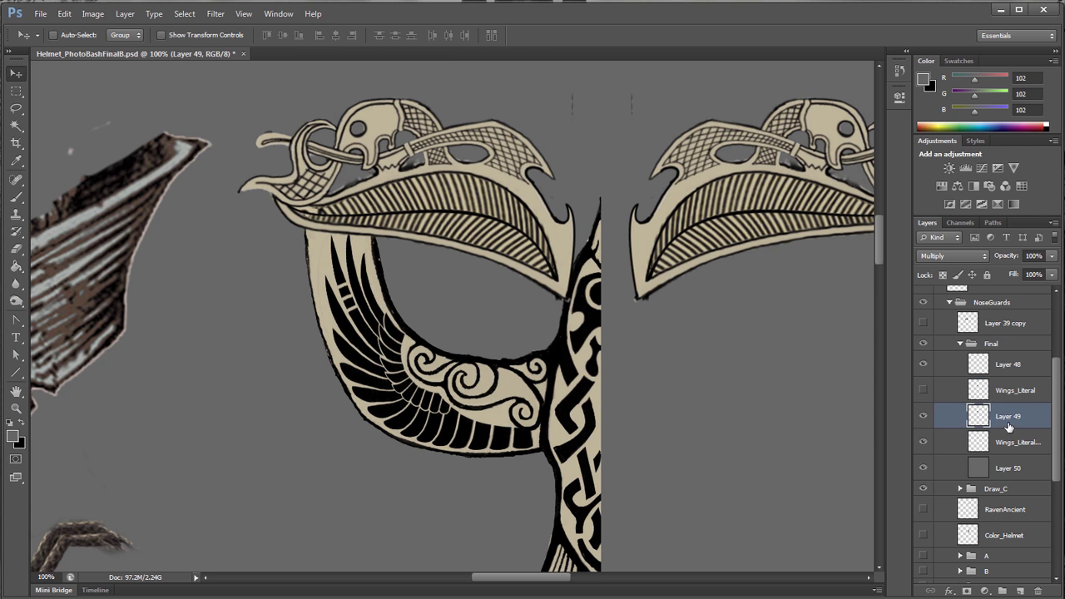
pyautogui.hotkey('ctrl', 'e')
pyautogui.press('space')
# - Zoom out to the whole nose guard and check the Wings_Literal copy layer
pyautogui.moveTo(604, 404); pyautogui.dragTo(506, 307)
pyautogui.keyDown('alt'); pyautogui.click(505, 261); pyautogui.keyUp('alt')
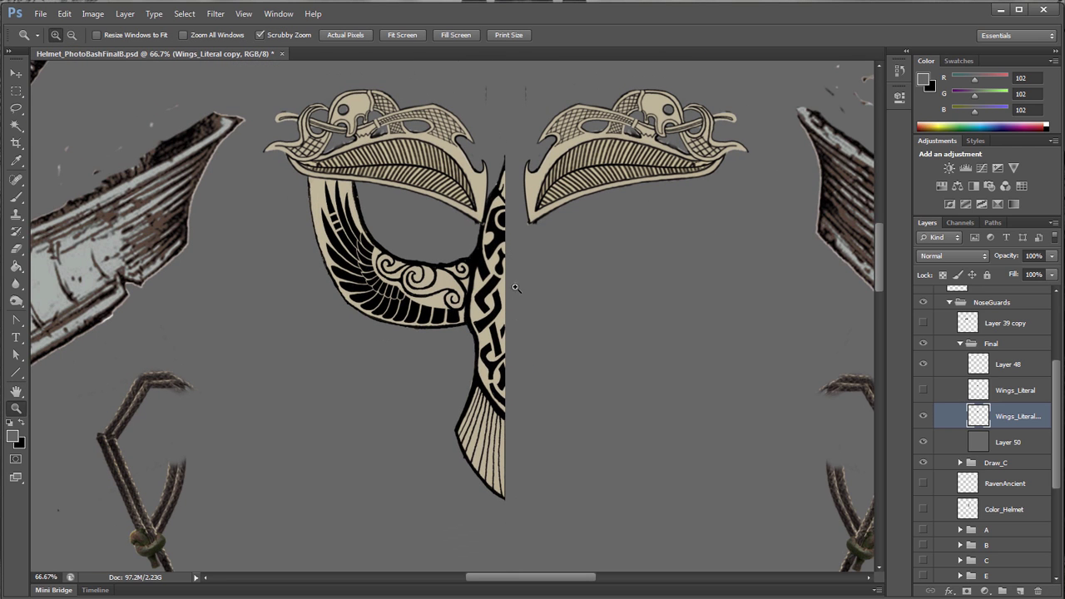
pyautogui.click(922, 418)
pyautogui.click(923, 417)
# - Duplicate the nose-guard half, flip it horizontally and slide it against the original
pyautogui.press('v')
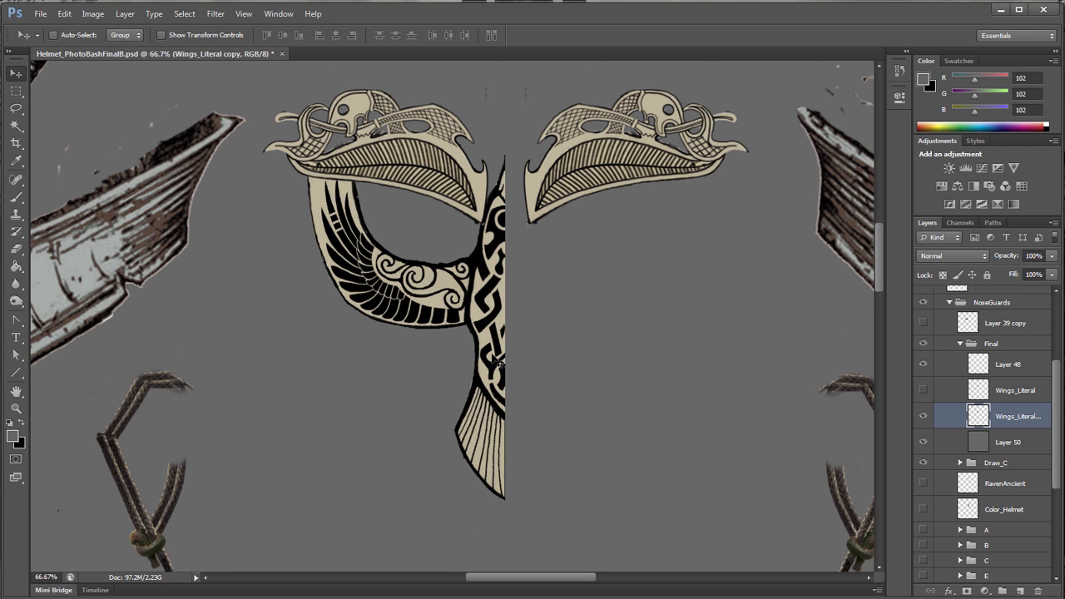
pyautogui.moveTo(493, 354); pyautogui.dragTo(707, 337)
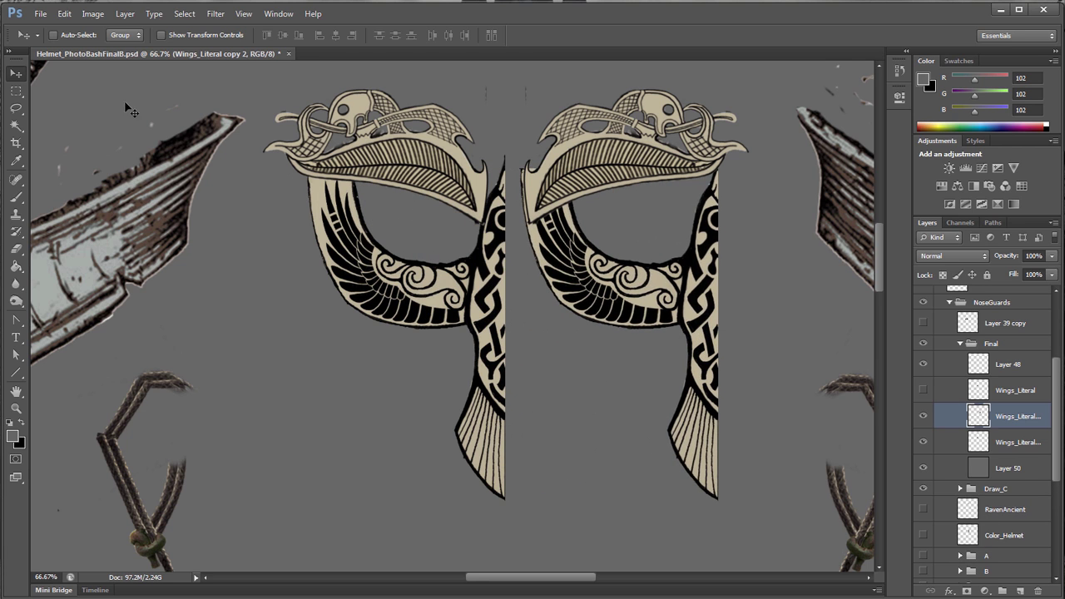
pyautogui.click(64, 15)
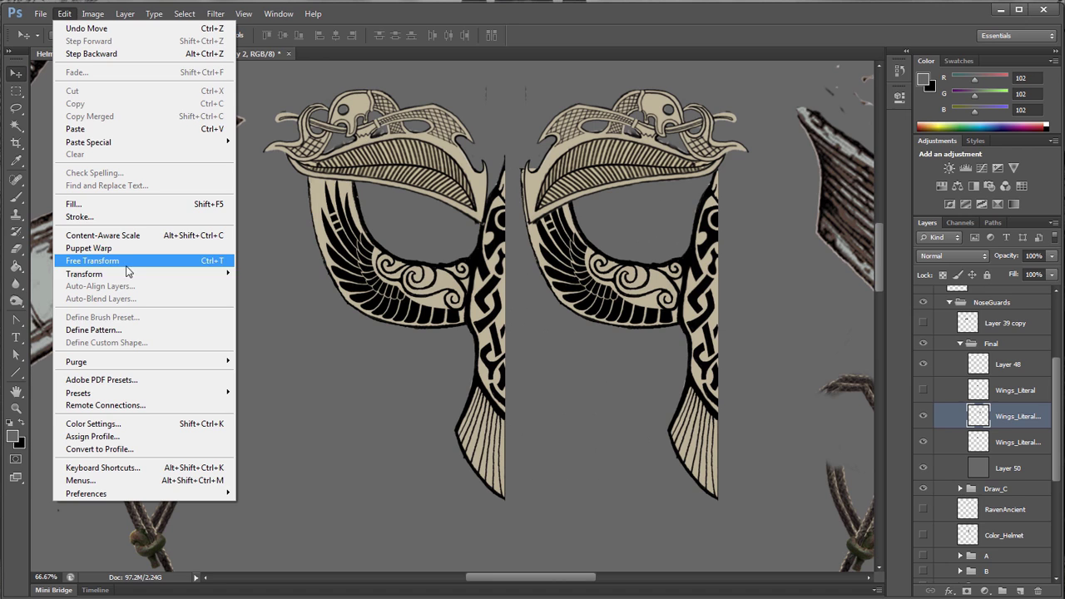
pyautogui.moveTo(127, 275)
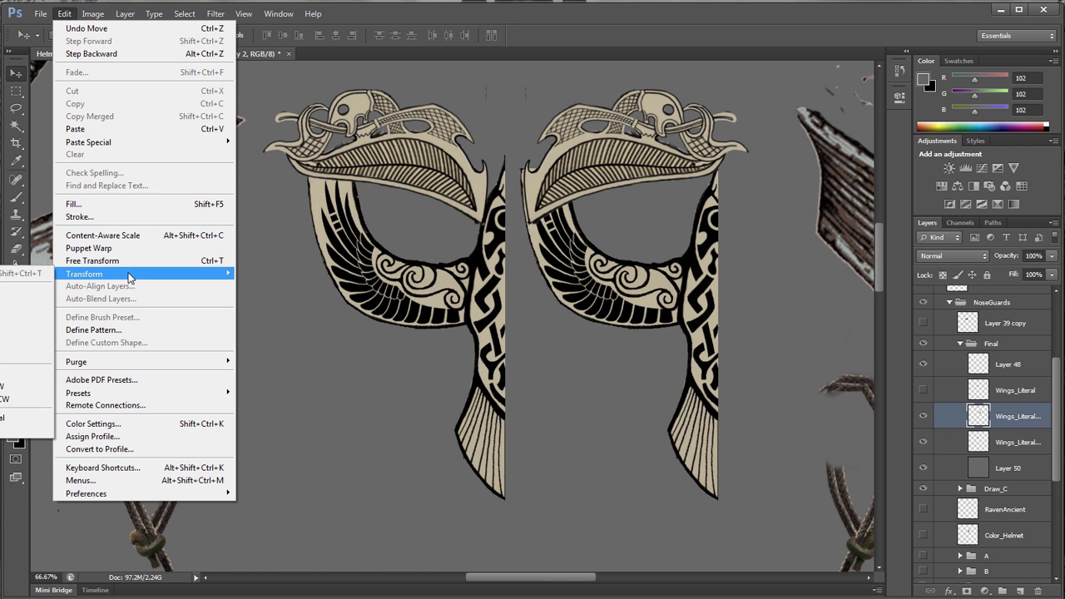
pyautogui.click(7, 419)
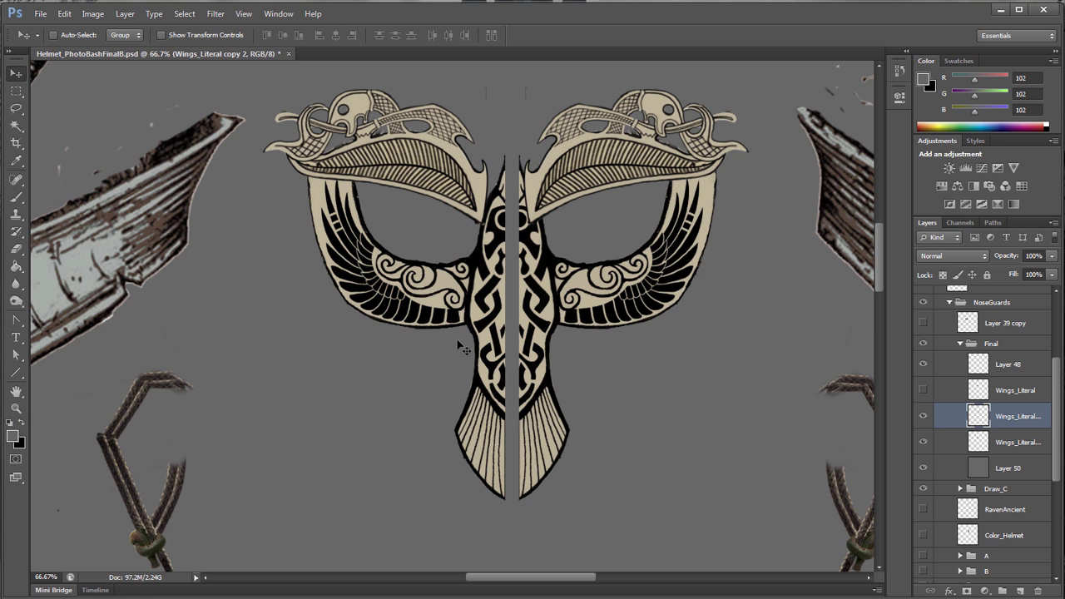
pyautogui.moveTo(540, 316); pyautogui.dragTo(523, 313)
# - Zoom in on the centre seam, turn snapping off and nudge the right half into alignment
pyautogui.press('z')
pyautogui.click(525, 315)
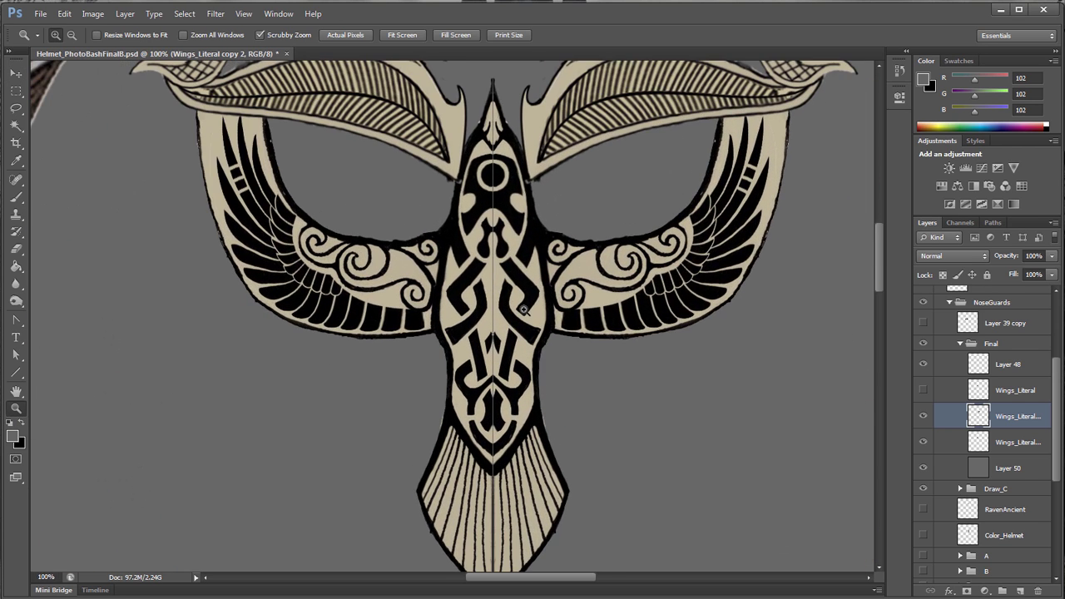
pyautogui.click(511, 306)
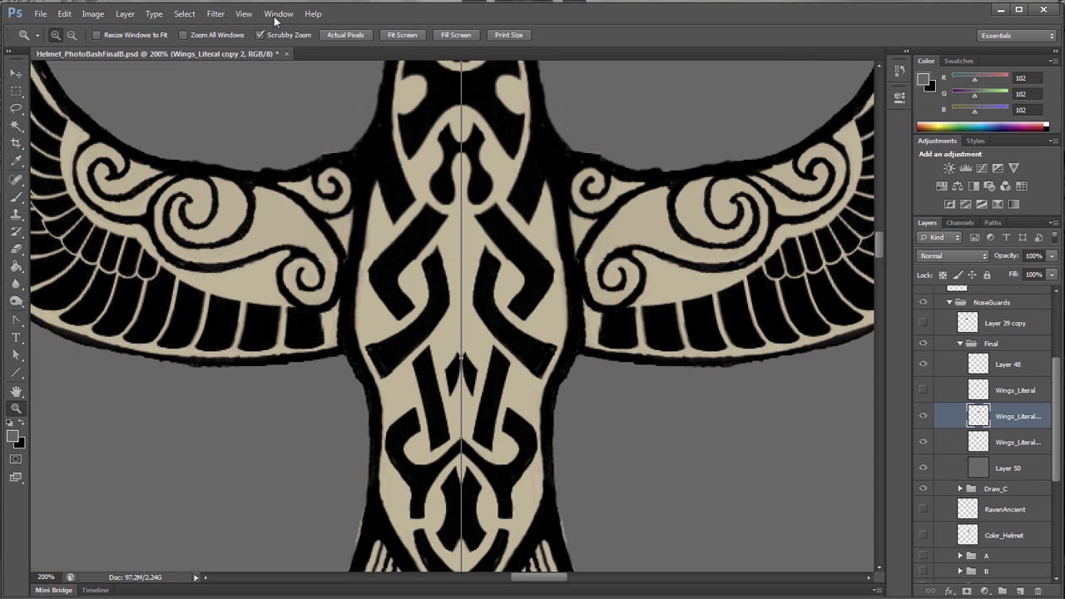
pyautogui.click(276, 15)
pyautogui.moveTo(243, 16)
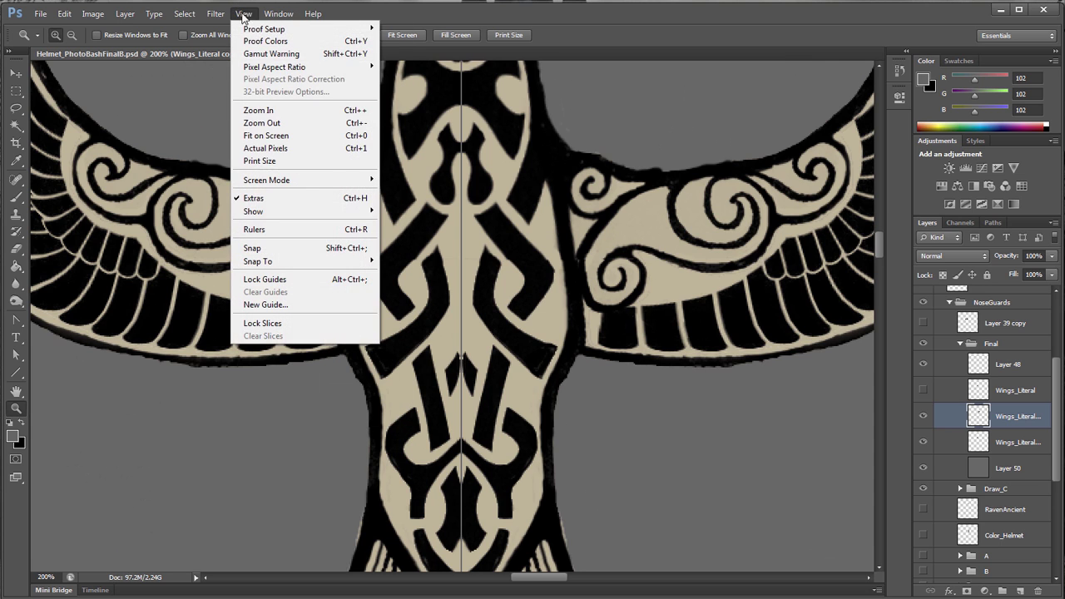
pyautogui.click(275, 248)
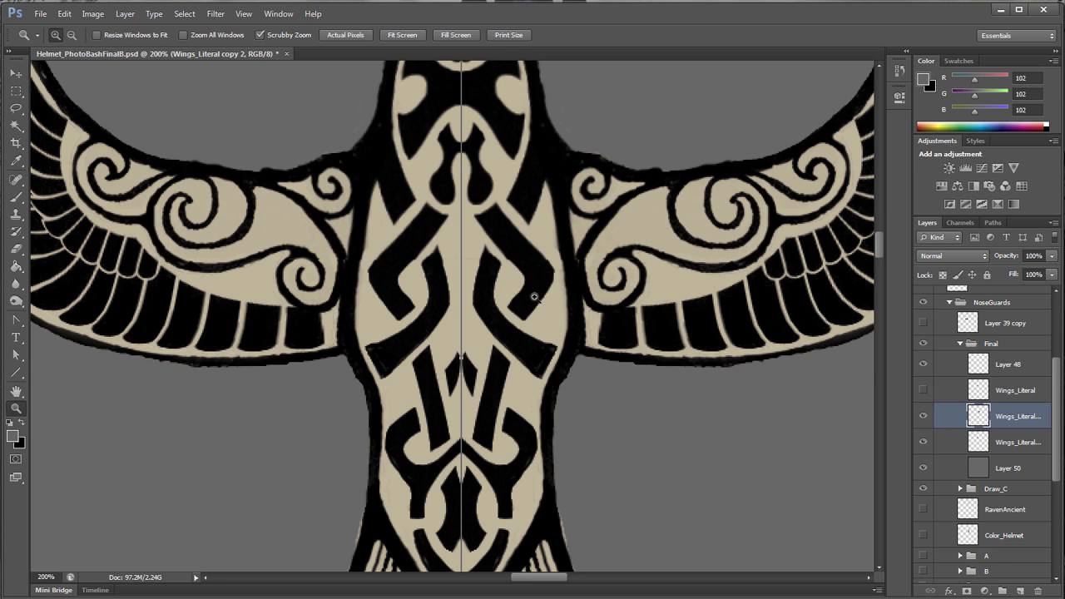
pyautogui.press('v')
pyautogui.moveTo(534, 298); pyautogui.dragTo(535, 302)
# - Zoom out, hide the grey backdrop Layer 50 and switch to the axe document
pyautogui.press('z')
pyautogui.keyDown('alt'); pyautogui.click(531, 310); pyautogui.keyUp('alt')
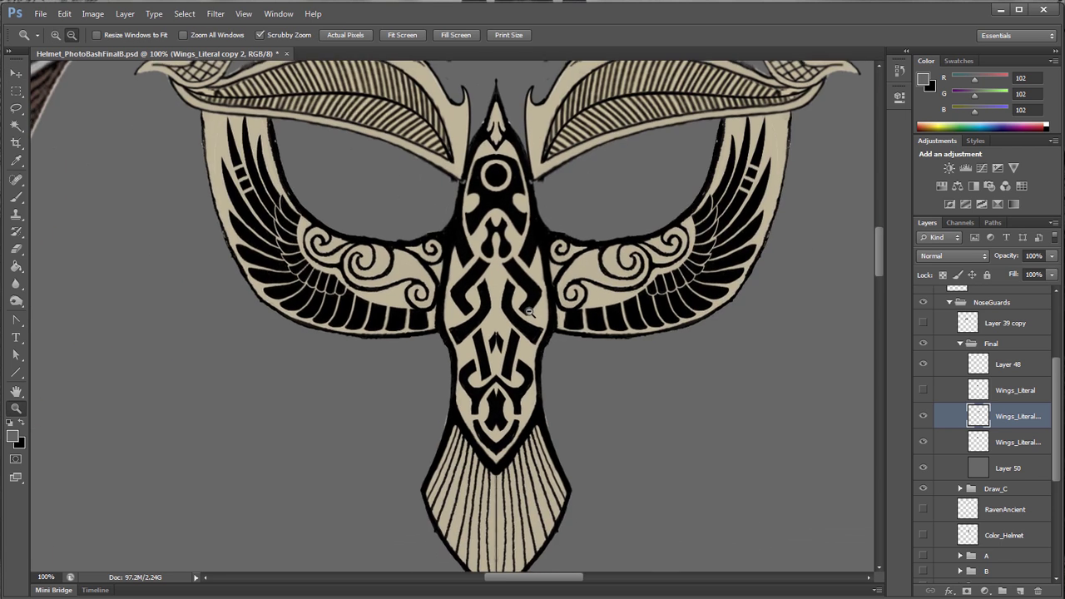
pyautogui.keyDown('alt'); pyautogui.click(529, 311); pyautogui.keyUp('alt')
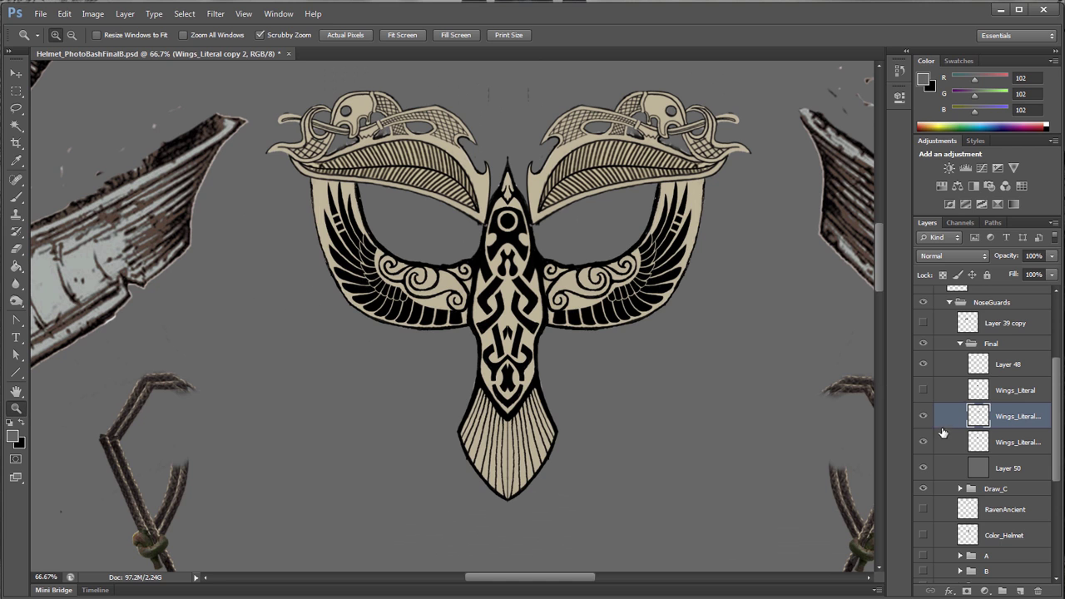
pyautogui.click(923, 469)
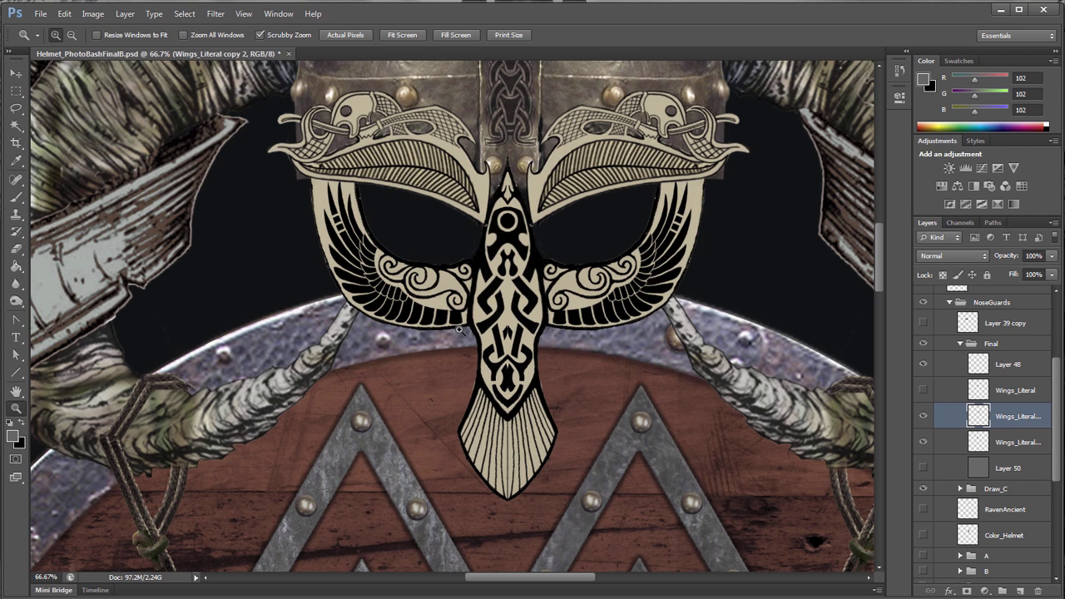
pyautogui.click(216, 20)
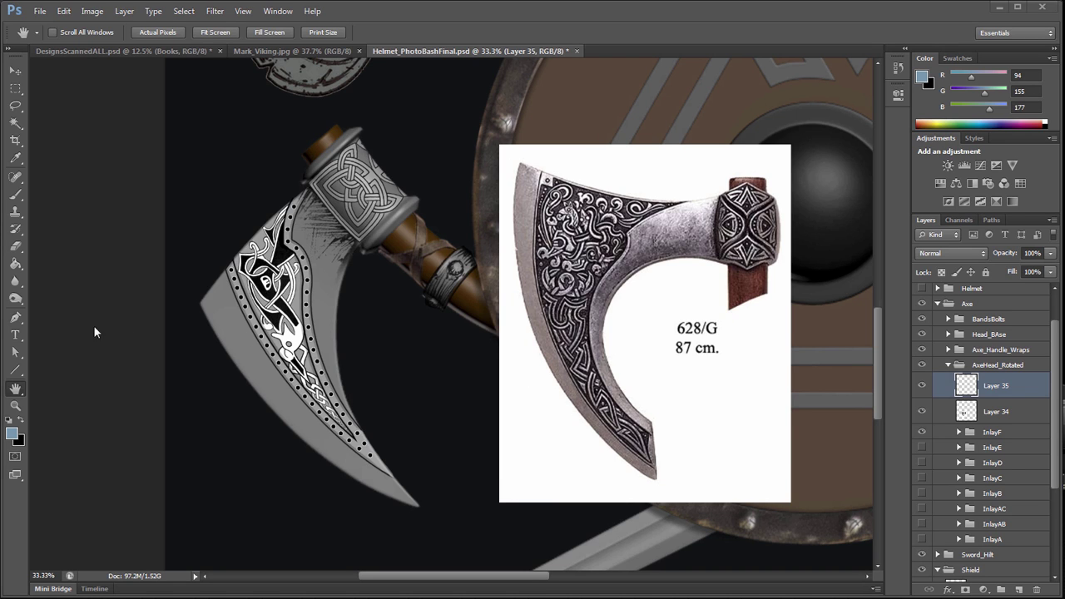
pyautogui.moveTo(17, 318); pyautogui.dragTo(62, 341)
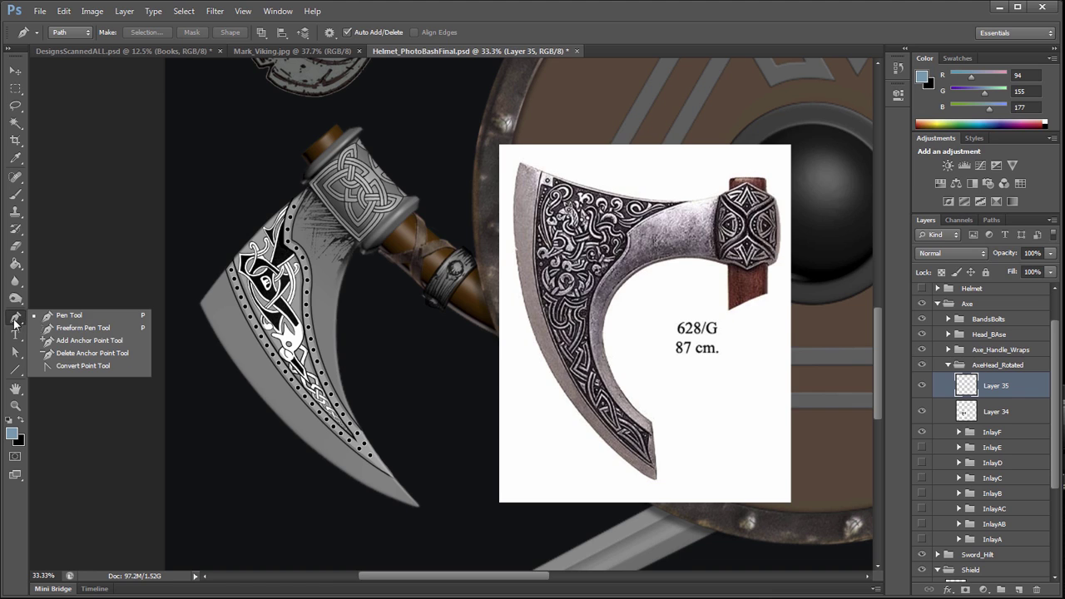
pyautogui.moveTo(15, 351); pyautogui.dragTo(44, 346)
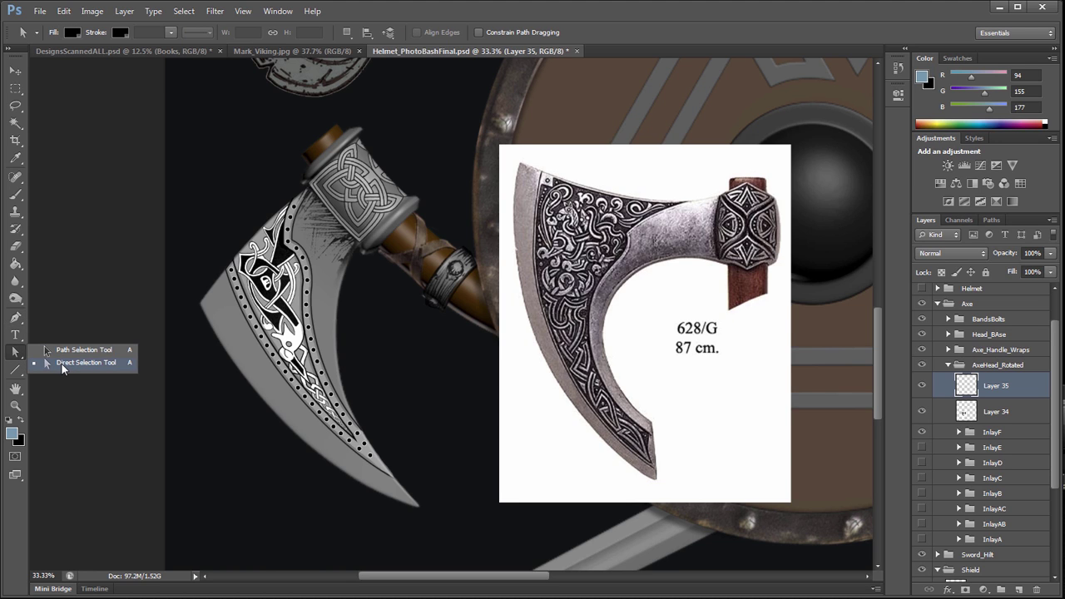
pyautogui.click(62, 366)
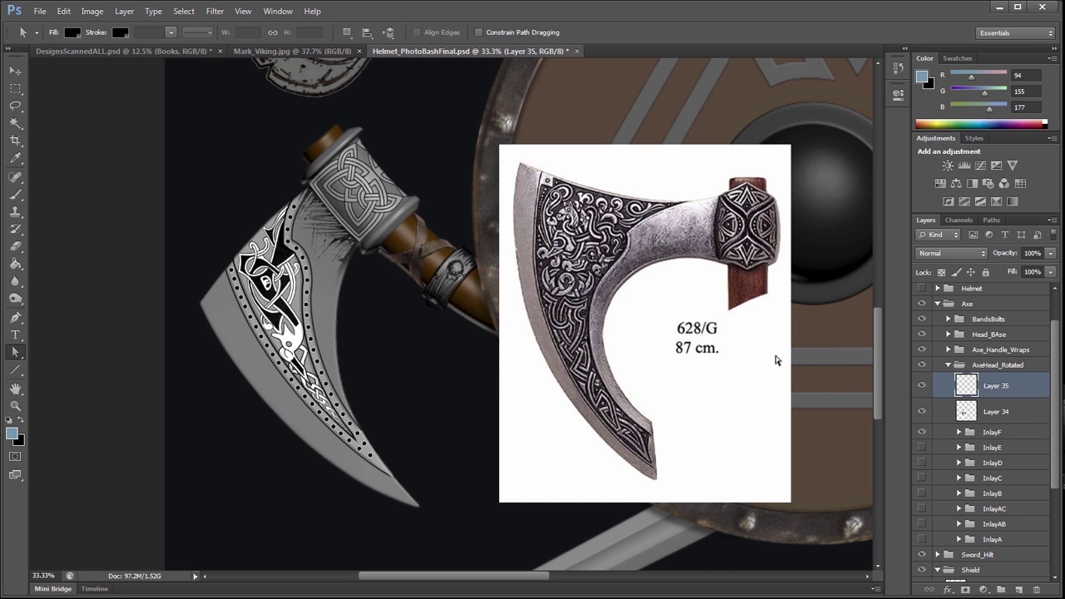
pyautogui.press('z')
pyautogui.click(413, 393)
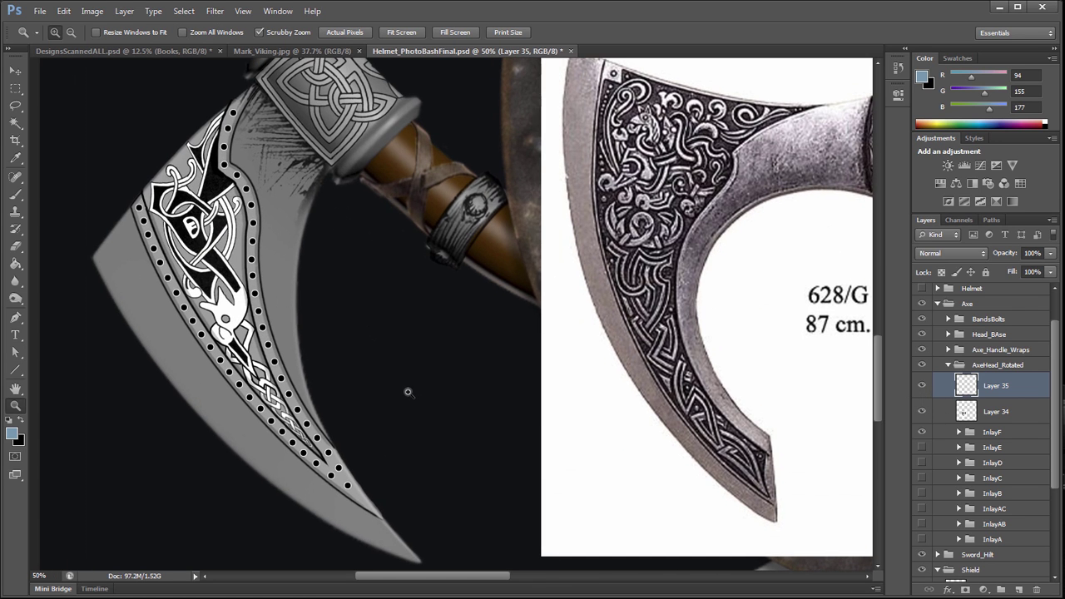
pyautogui.keyDown('alt'); pyautogui.click(460, 381); pyautogui.keyUp('alt')
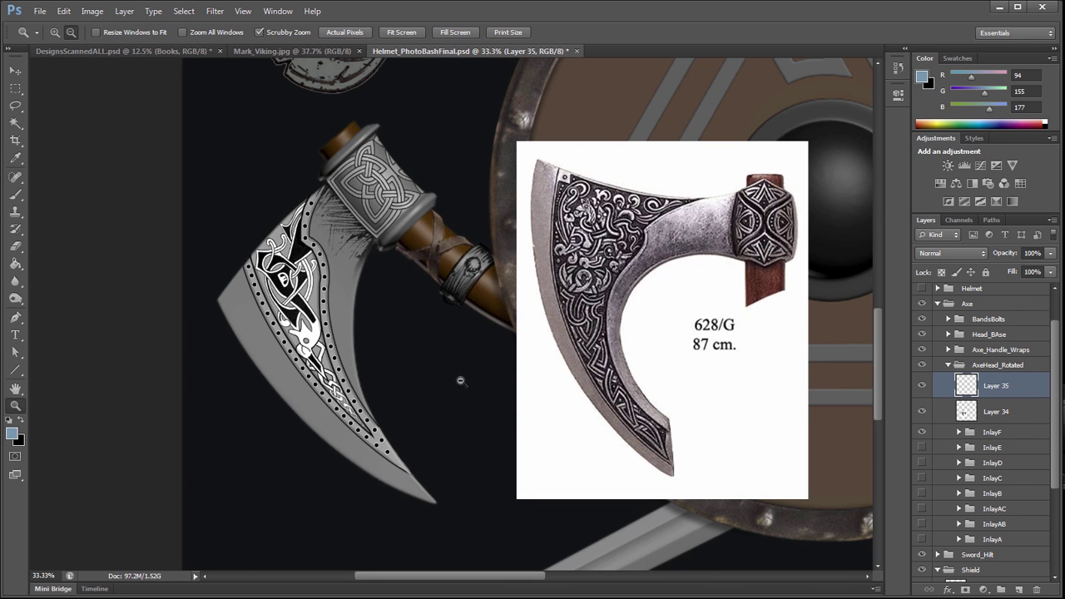
pyautogui.click(402, 359)
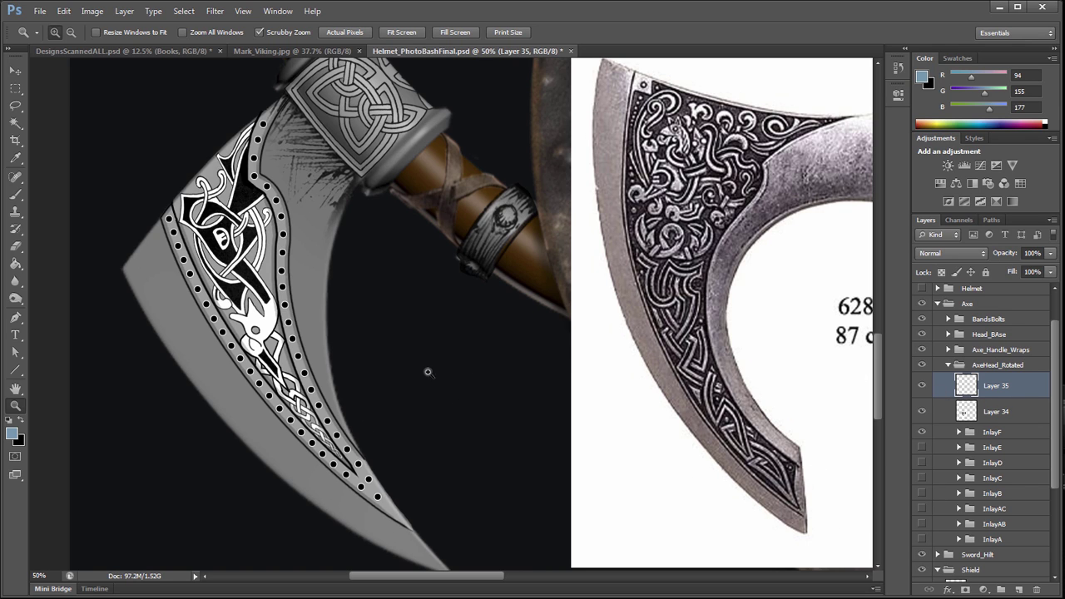
# - With the Pen Tool, place anchors from the blade top to the tip and outer corner, closing the path
pyautogui.click(15, 317)
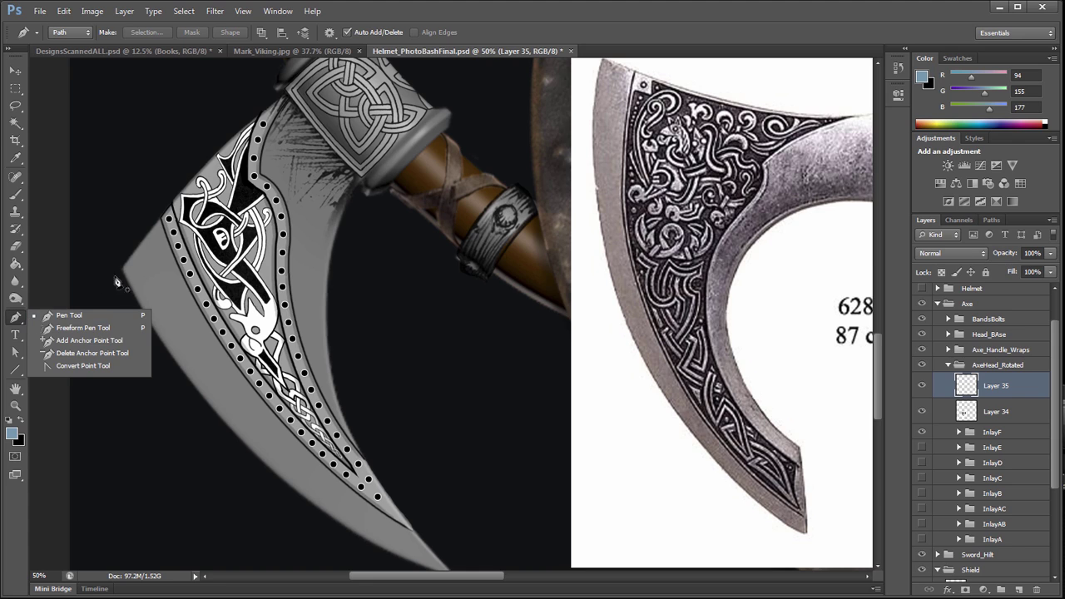
pyautogui.click(81, 316)
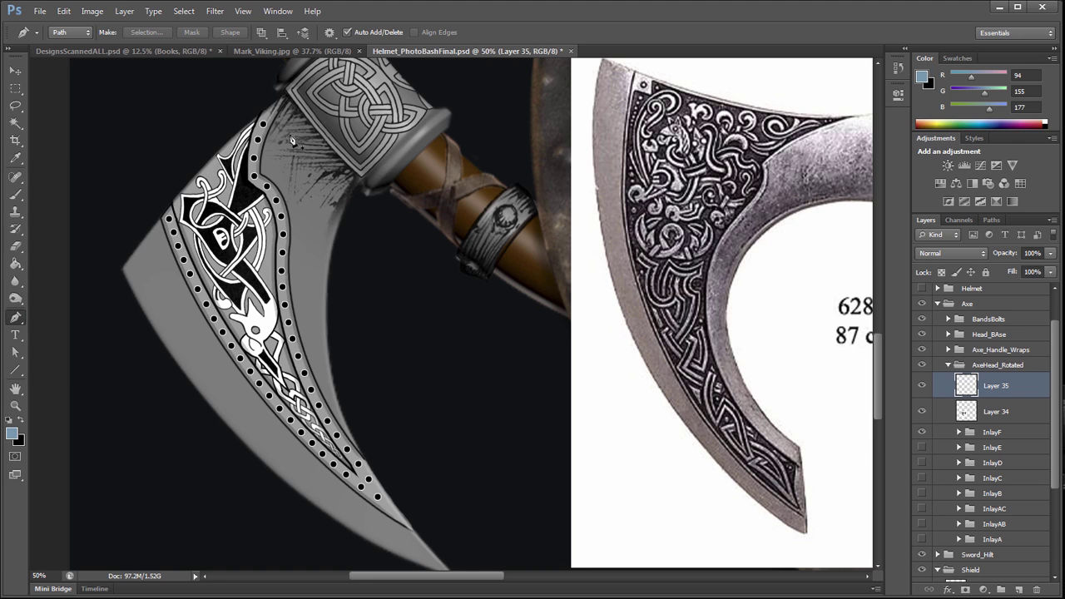
pyautogui.click(287, 95)
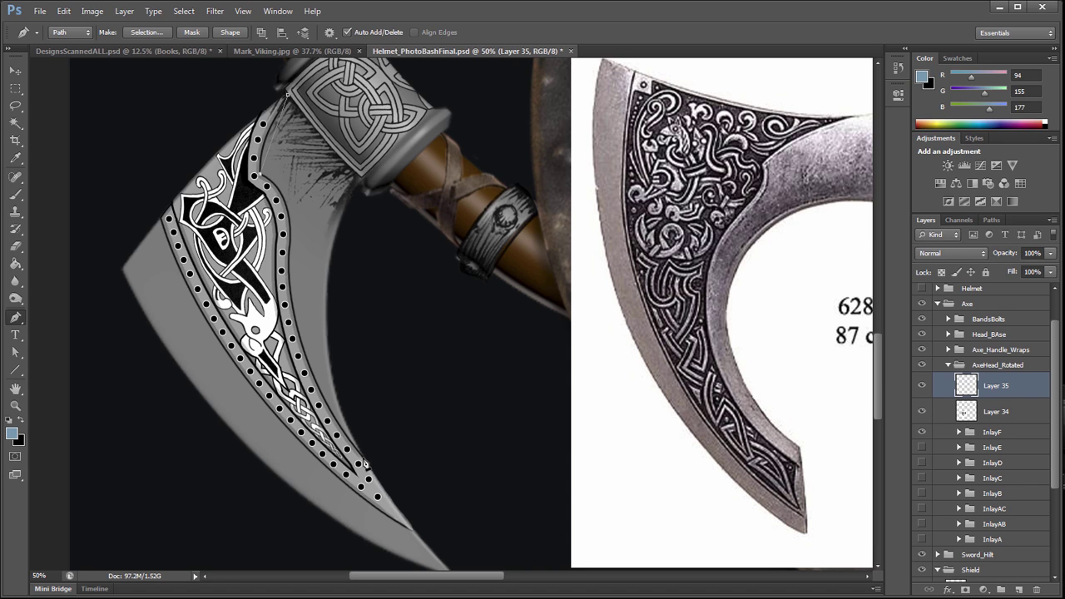
pyautogui.moveTo(364, 460); pyautogui.dragTo(425, 555)
pyautogui.click(414, 529)
pyautogui.click(160, 220)
pyautogui.click(288, 98)
# - With the Convert Point Tool, curve the path's top, middle and lower anchors along the inlay edge
pyautogui.click(17, 321)
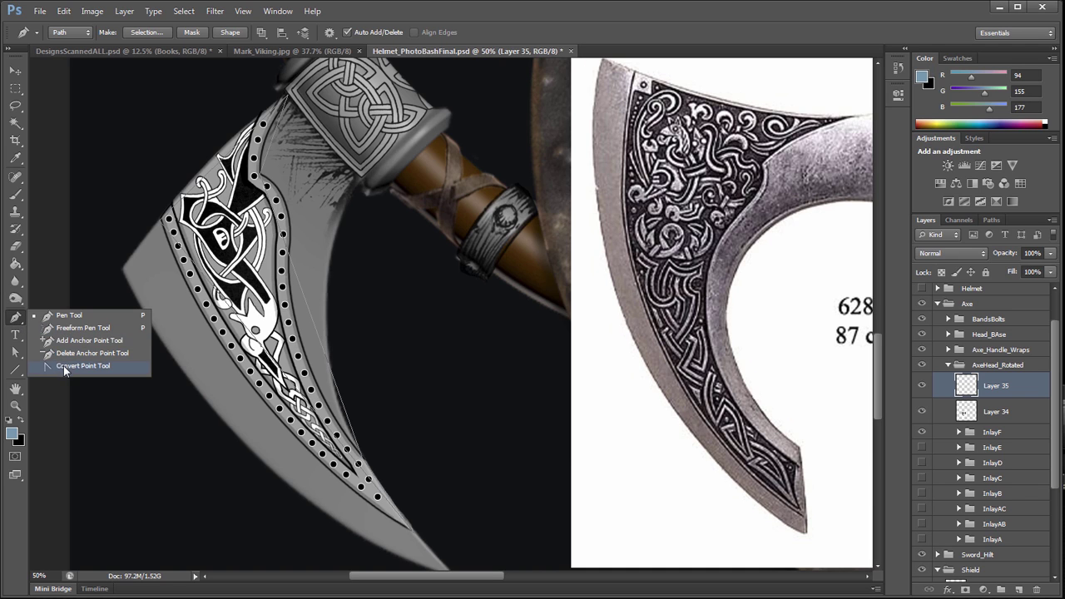
pyautogui.click(65, 365)
pyautogui.moveTo(483, 72); pyautogui.dragTo(117, 577)
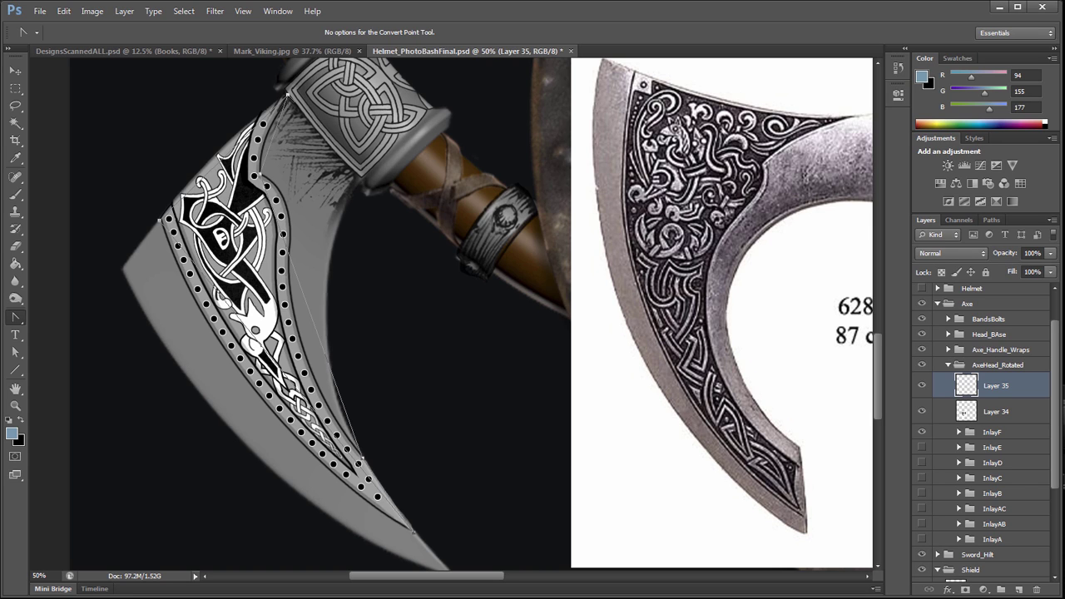
pyautogui.moveTo(288, 94)
pyautogui.mouseDown()
pyautogui.moveTo(302, 105)
pyautogui.moveTo(285, 121)
pyautogui.moveTo(344, 100)
pyautogui.moveTo(416, 113)
pyautogui.moveTo(306, 104)
pyautogui.mouseUp()
pyautogui.click(263, 146)
pyautogui.moveTo(261, 176); pyautogui.dragTo(326, 190)
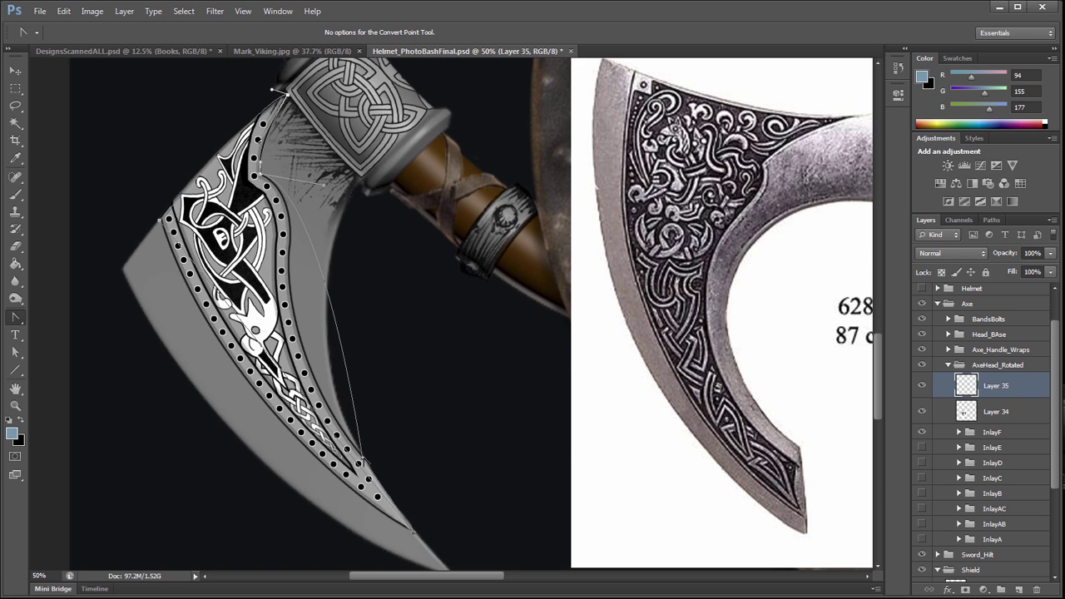
pyautogui.moveTo(364, 459)
pyautogui.mouseDown()
pyautogui.moveTo(398, 509)
pyautogui.moveTo(377, 472)
pyautogui.mouseUp()
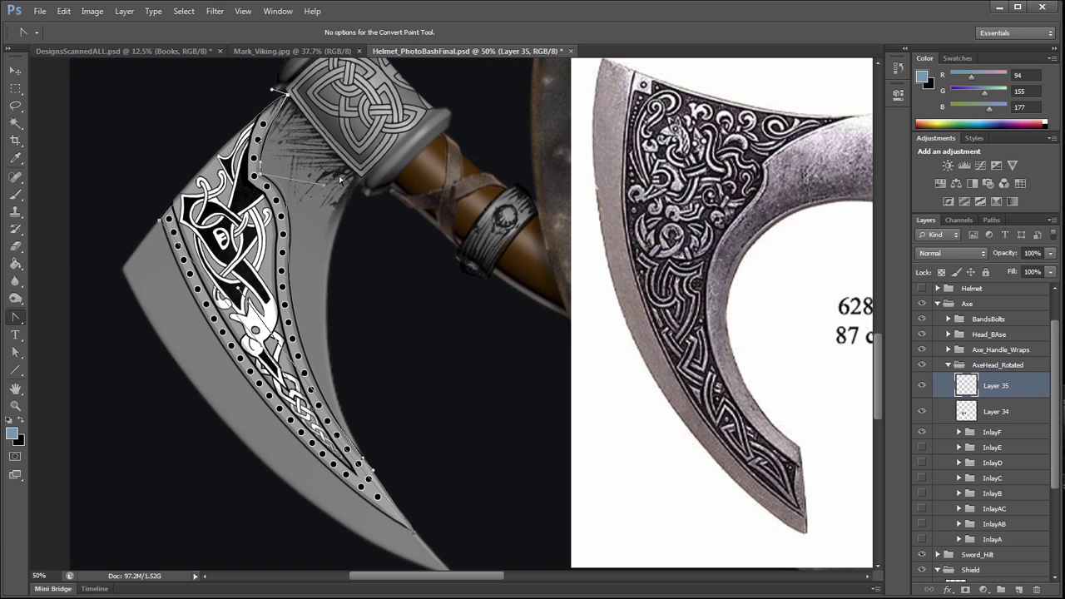
pyautogui.moveTo(326, 189); pyautogui.dragTo(335, 215)
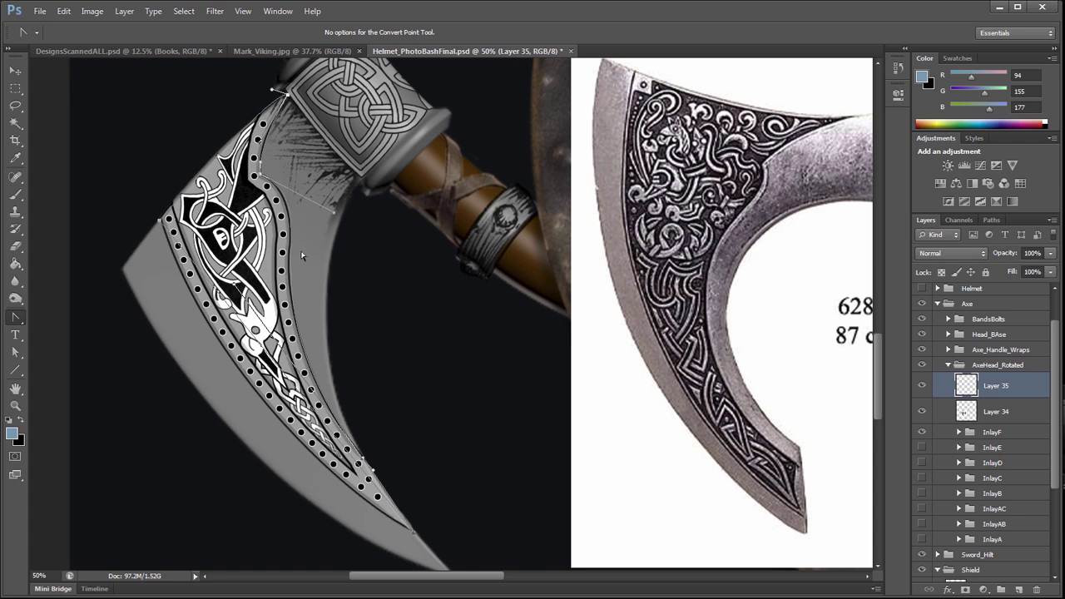
pyautogui.moveTo(331, 213); pyautogui.dragTo(335, 220)
# - Reshape the segments above the blade tip and along the left edge to follow the inlay
pyautogui.click(385, 471)
pyautogui.moveTo(447, 548); pyautogui.dragTo(113, 88)
pyautogui.moveTo(415, 531); pyautogui.dragTo(216, 420)
pyautogui.moveTo(438, 531); pyautogui.dragTo(413, 529)
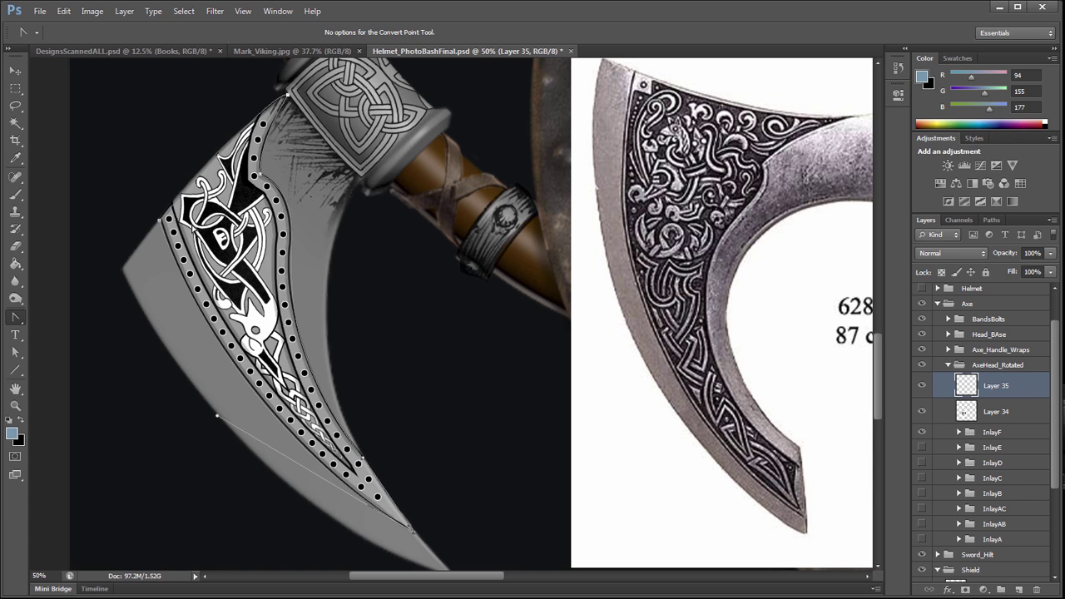
pyautogui.moveTo(160, 220); pyautogui.dragTo(183, 276)
pyautogui.moveTo(218, 416); pyautogui.dragTo(221, 415)
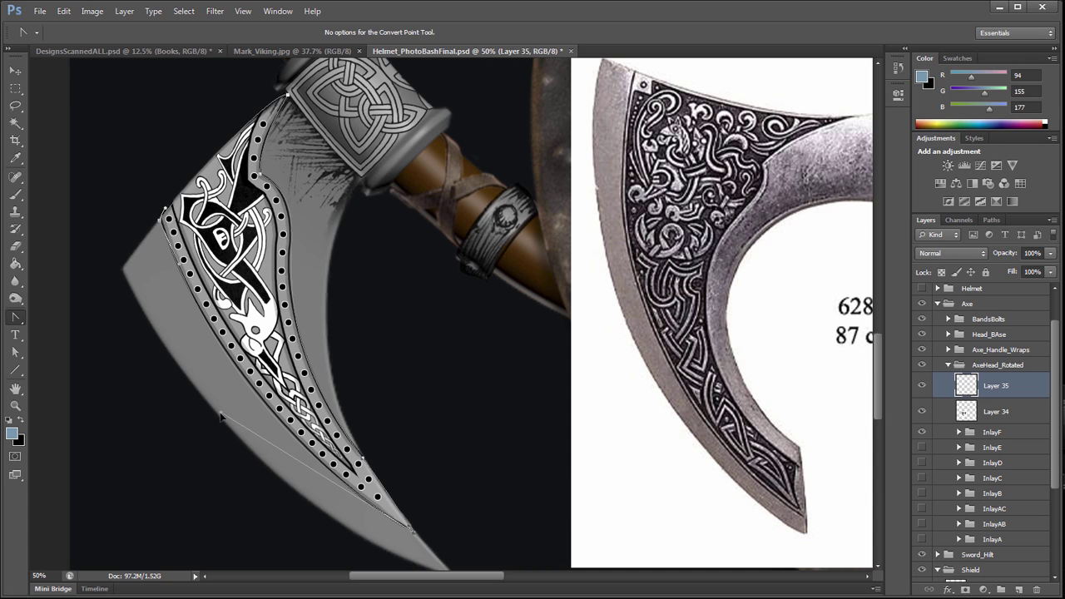
# - Refine the curve near the tip with Direct Selection, then load the Work Path as a selection
pyautogui.click(16, 354)
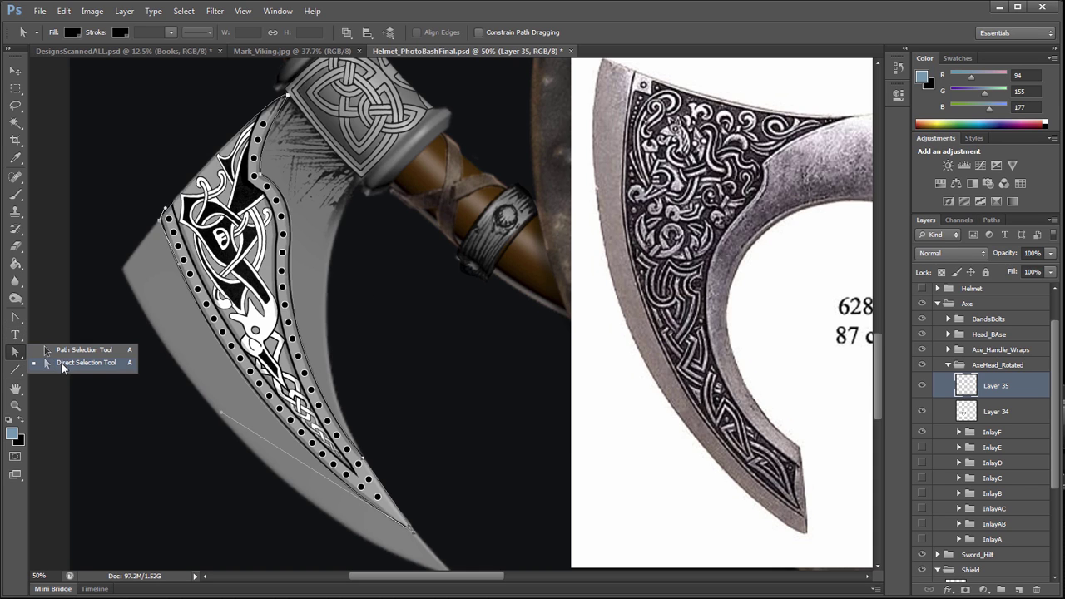
pyautogui.click(63, 364)
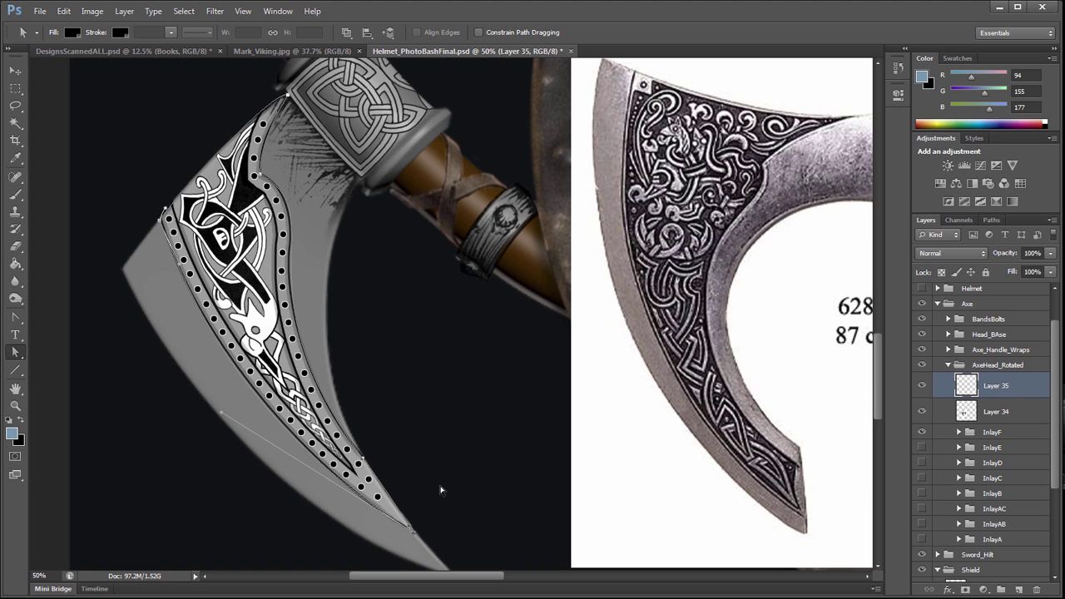
pyautogui.moveTo(472, 497); pyautogui.dragTo(408, 533)
pyautogui.moveTo(218, 415); pyautogui.dragTo(245, 438)
pyautogui.click(921, 386)
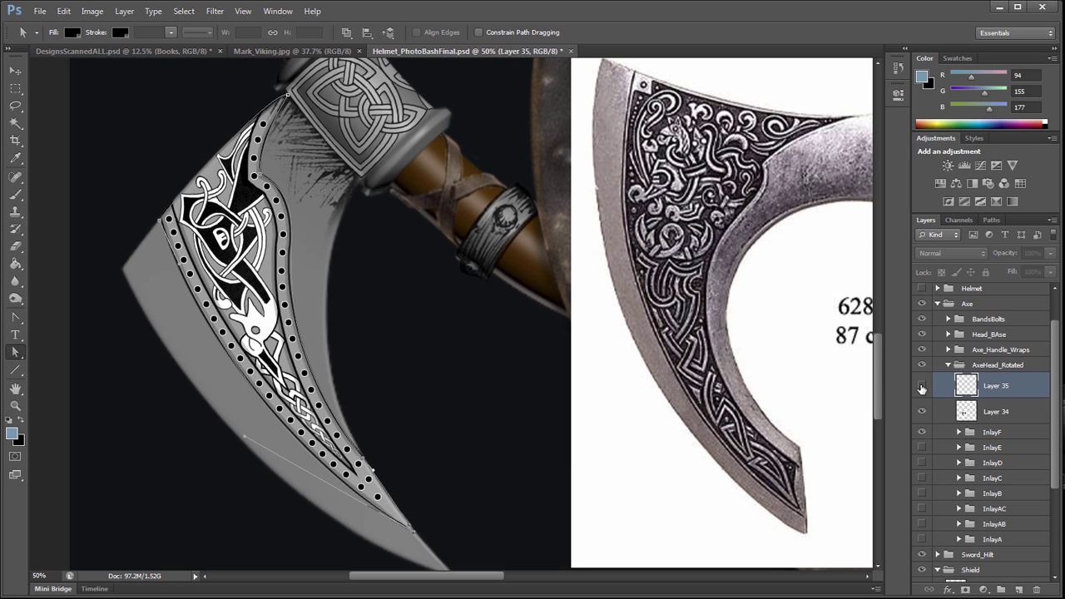
pyautogui.click(921, 386)
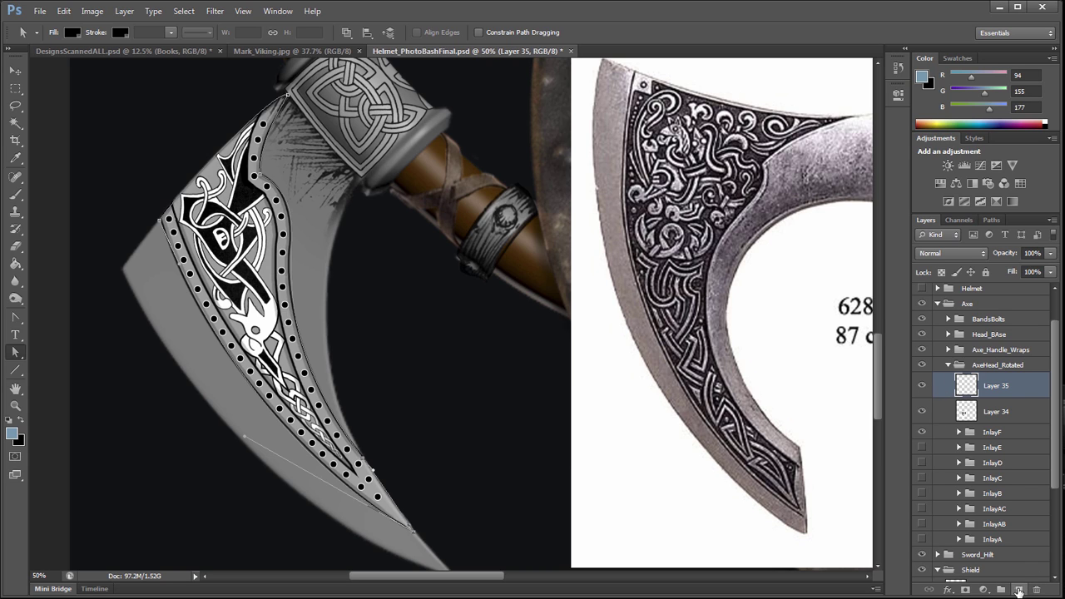
pyautogui.click(991, 221)
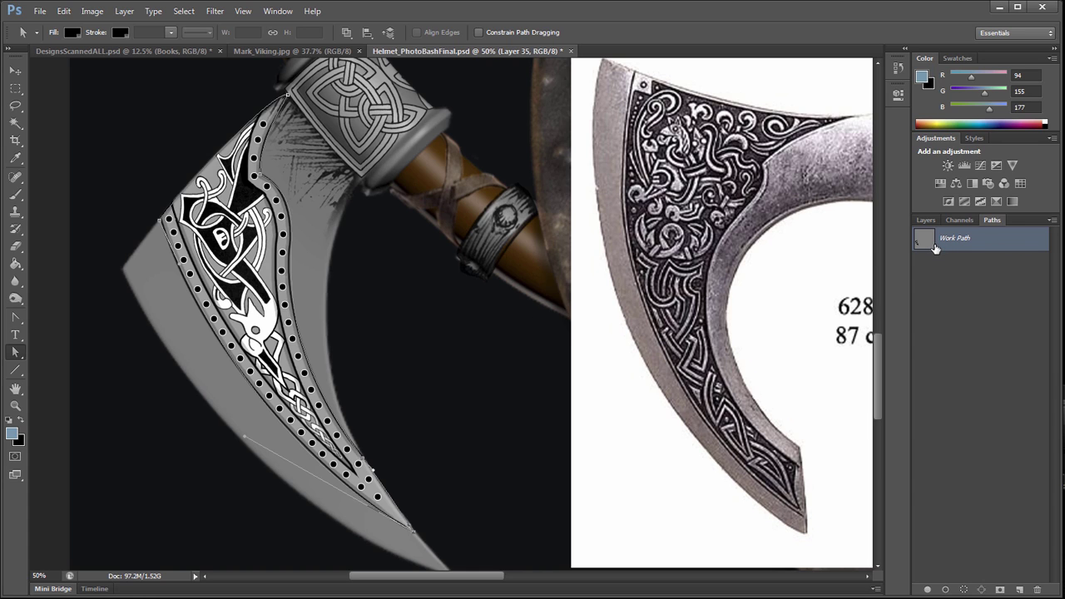
pyautogui.moveTo(934, 248); pyautogui.dragTo(921, 247)
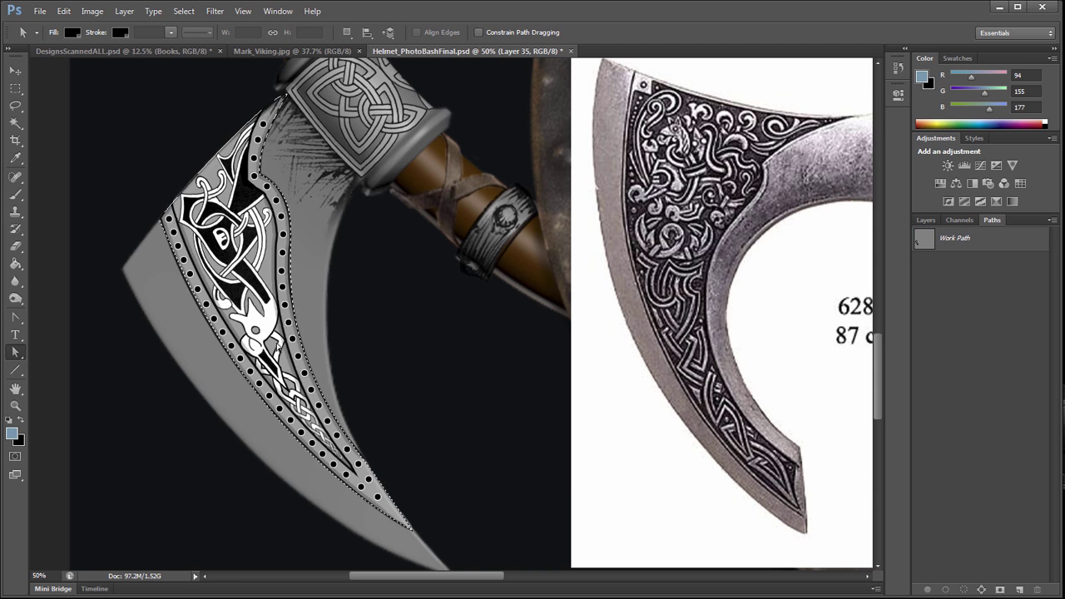
# - Back in the Layers panel, reset default colours so black is the foreground
pyautogui.click(925, 221)
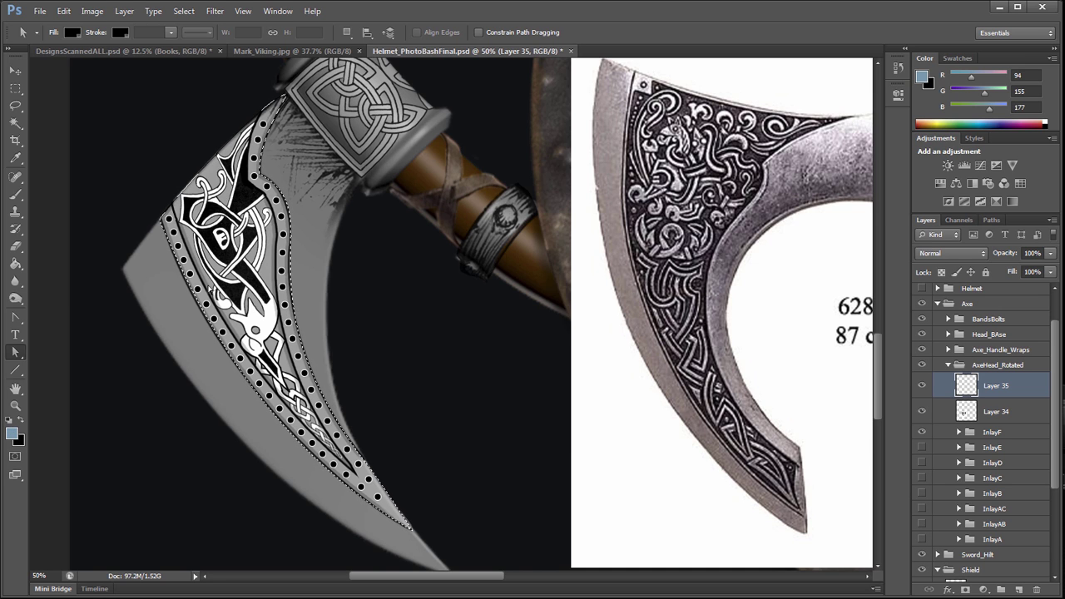
pyautogui.click(9, 421)
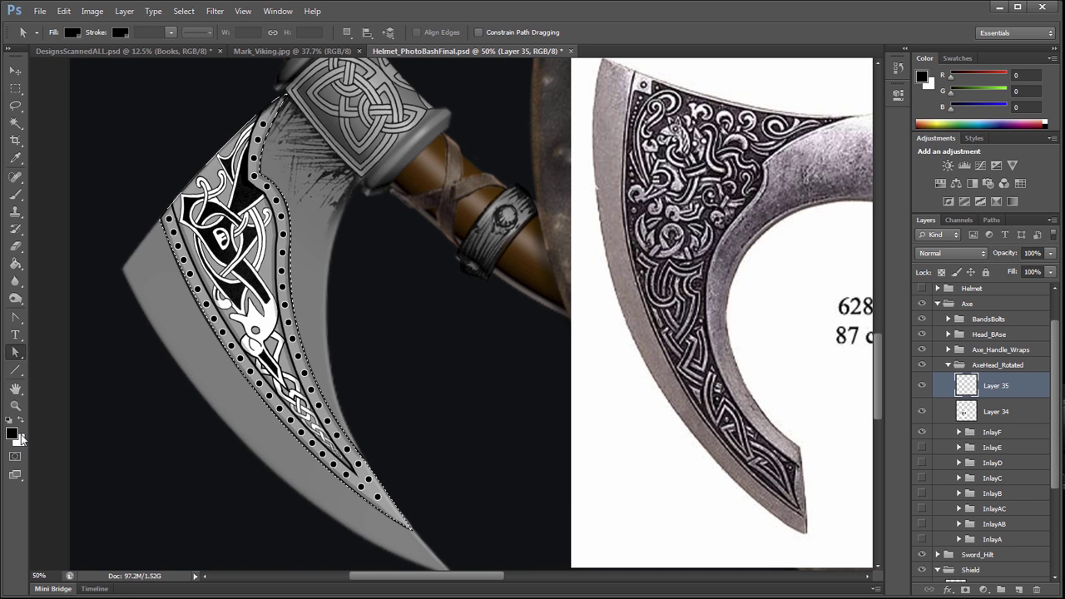
pyautogui.press('x')
pyautogui.press('x')
pyautogui.press('x')
pyautogui.press('x')
pyautogui.press('x')
pyautogui.press('x')
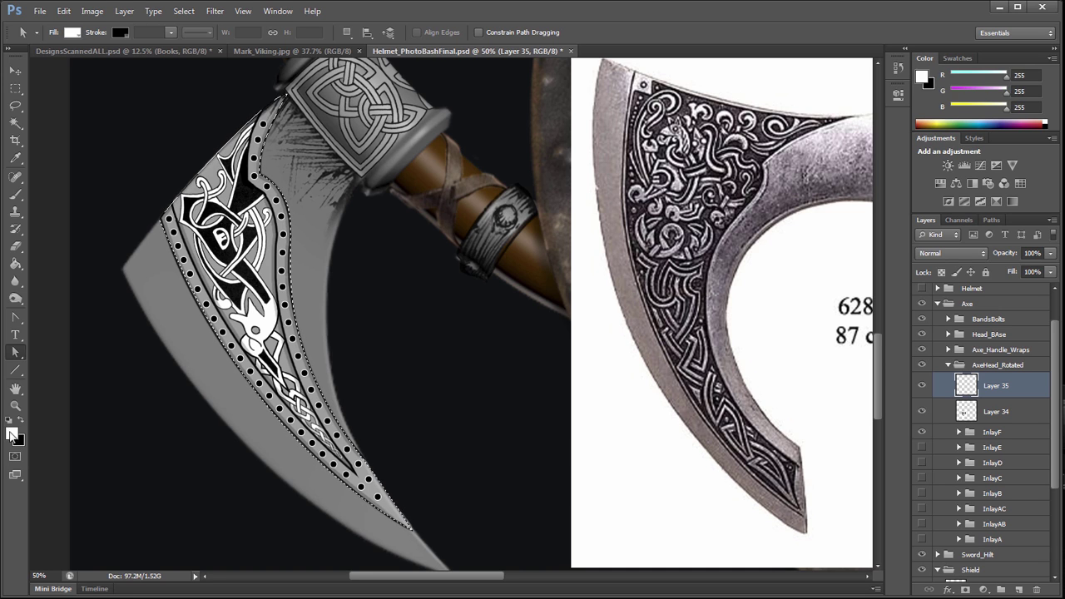
pyautogui.press('x')
pyautogui.press('x')
pyautogui.press('x')
pyautogui.press('x')
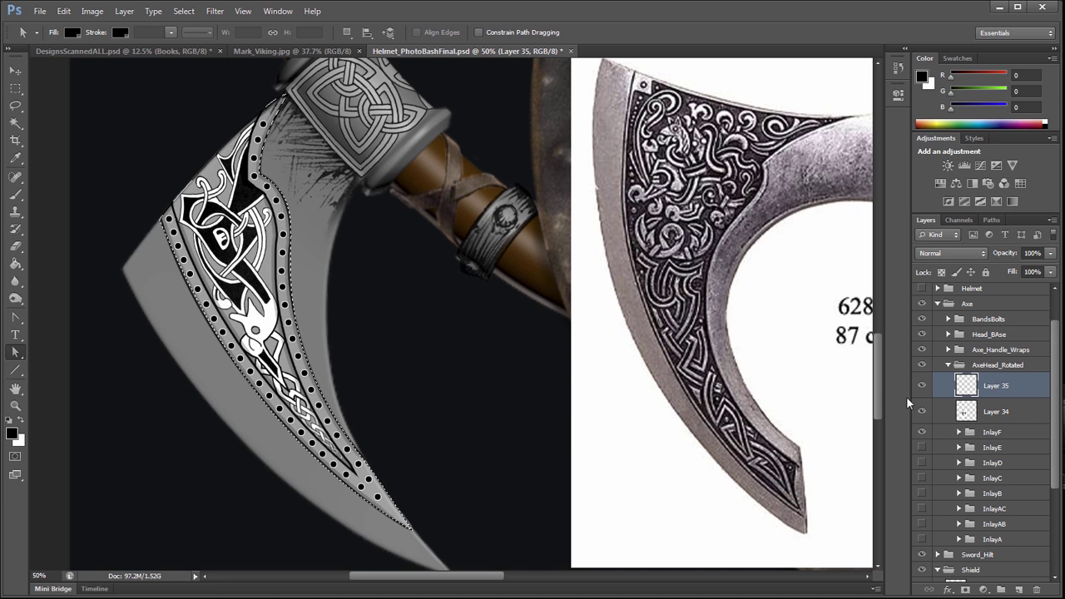
pyautogui.press('g')
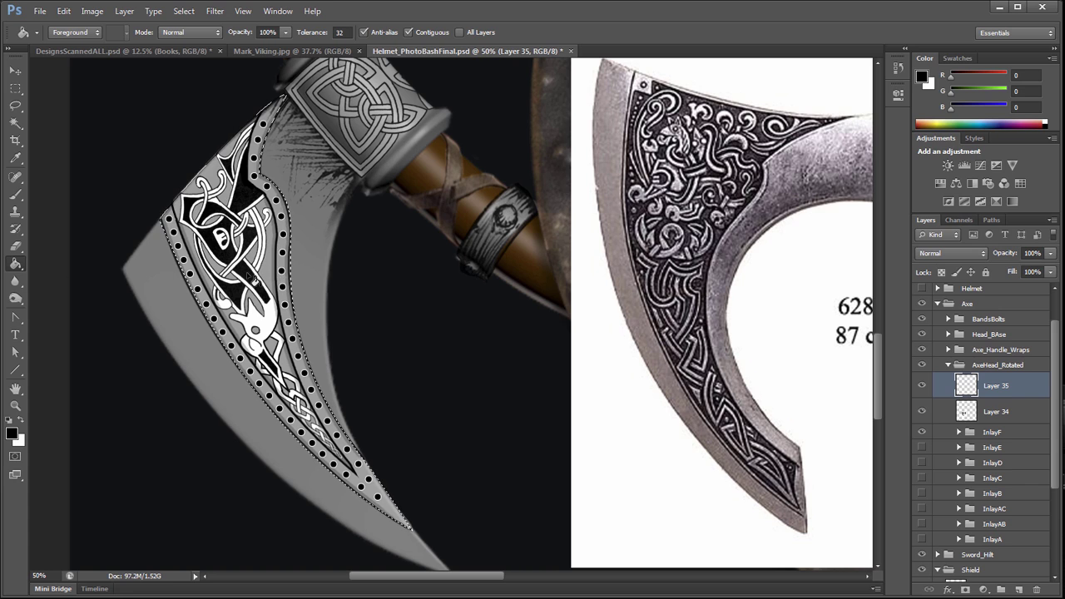
# - Fill the selected inlay area with black, deselect, and zoom in to check the edges
pyautogui.click(257, 286)
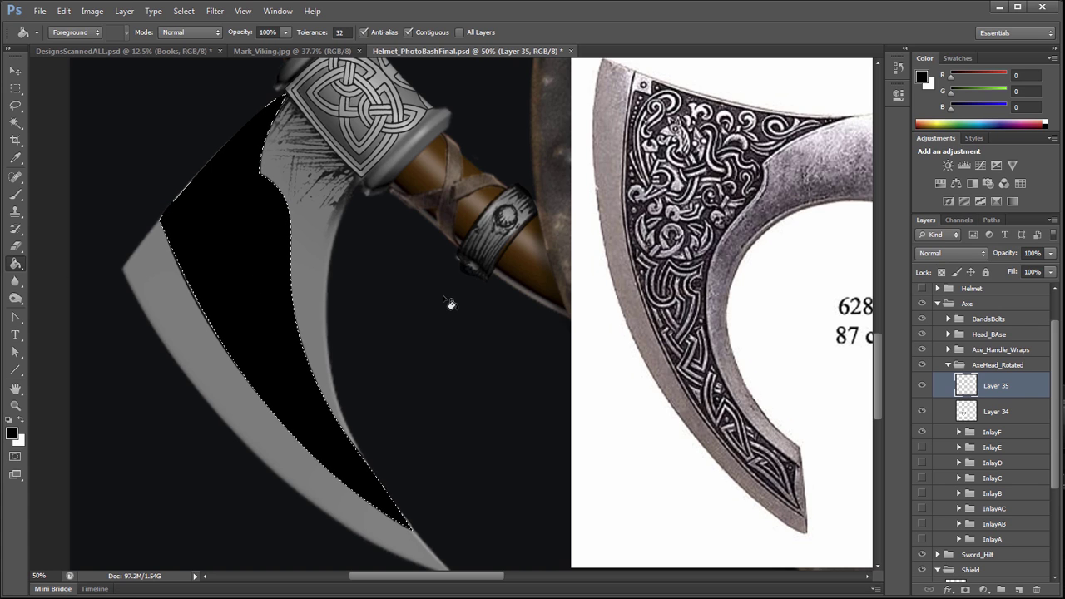
pyautogui.hotkey('ctrl', 'd')
pyautogui.press('z')
pyautogui.click(265, 233)
pyautogui.click(266, 235)
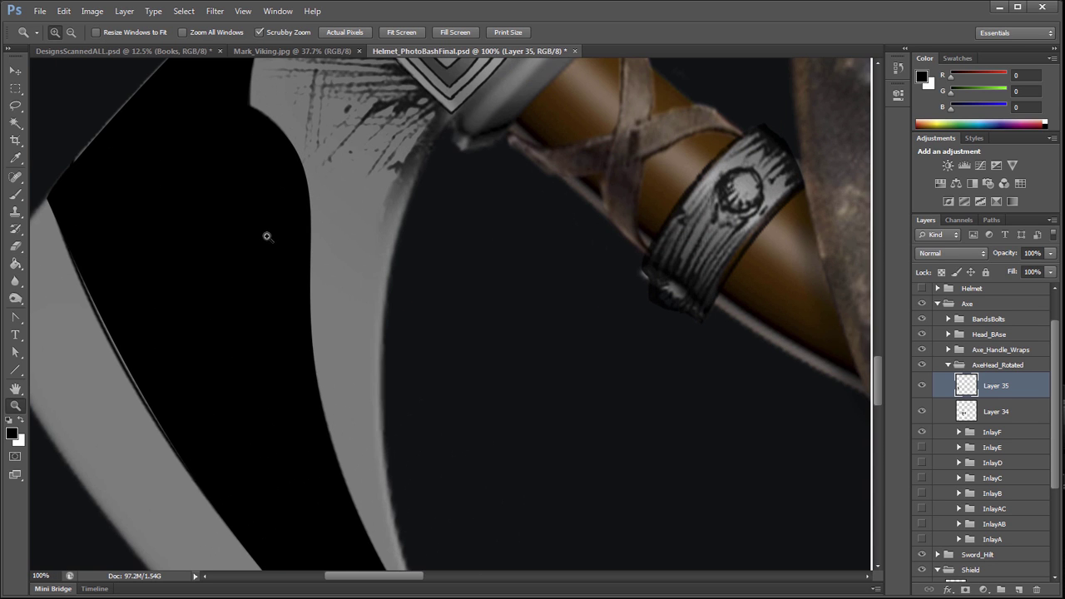
pyautogui.hotkey('ctrl', '-')
pyautogui.hotkey('ctrl', '-')
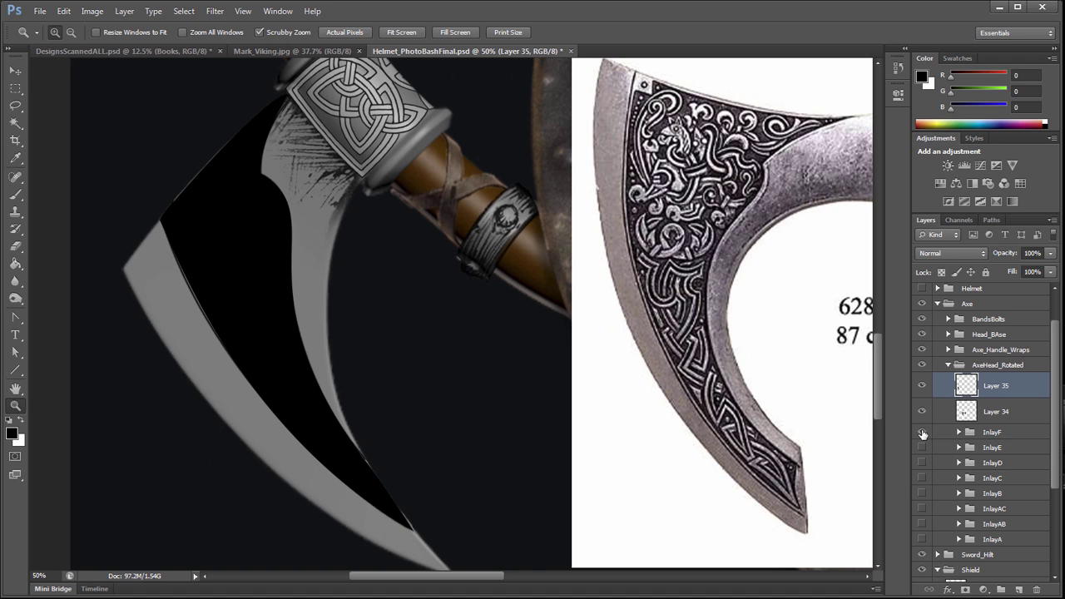
# - Hide InlayF, compare Layer 35's black fill, and view the whole composition before returning to 50% on the blade
pyautogui.click(921, 433)
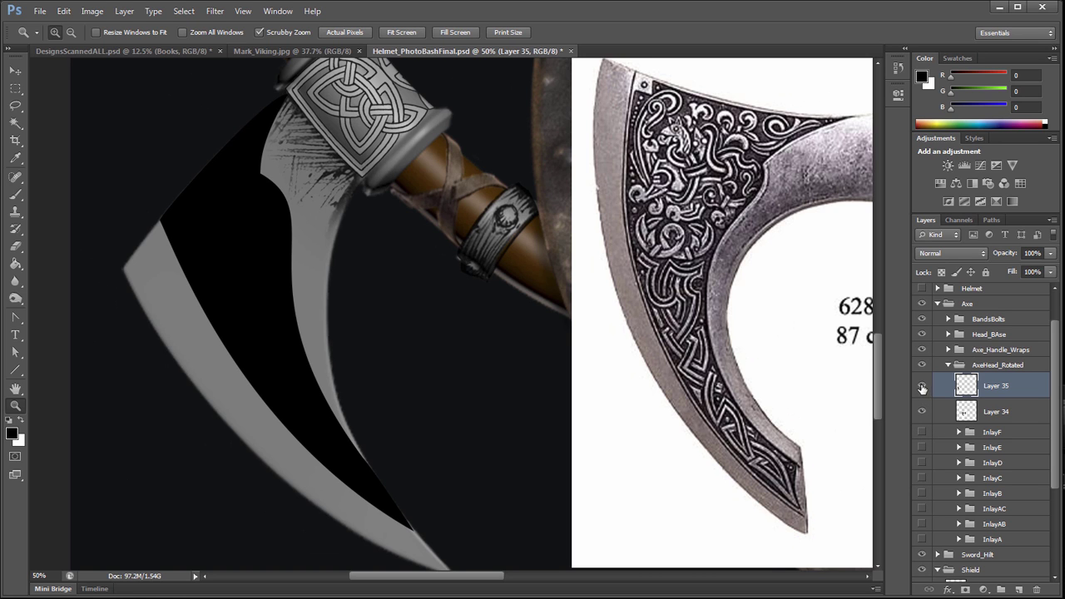
pyautogui.click(921, 386)
pyautogui.click(921, 386)
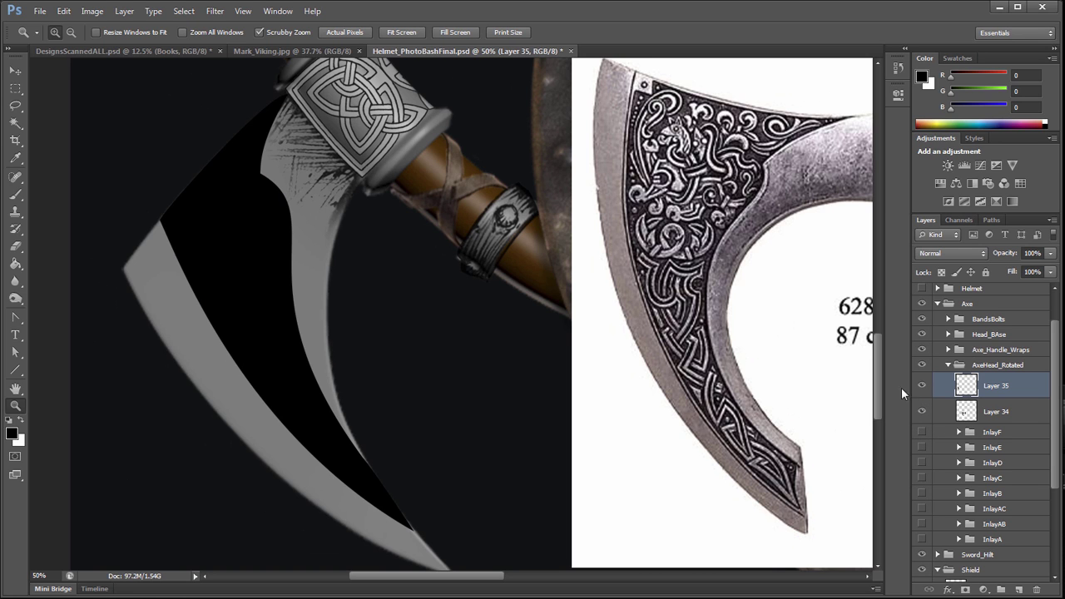
pyautogui.keyDown('alt'); pyautogui.click(414, 405); pyautogui.keyUp('alt')
pyautogui.keyDown('alt'); pyautogui.click(414, 405); pyautogui.keyUp('alt')
pyautogui.keyDown('alt'); pyautogui.click(415, 405); pyautogui.keyUp('alt')
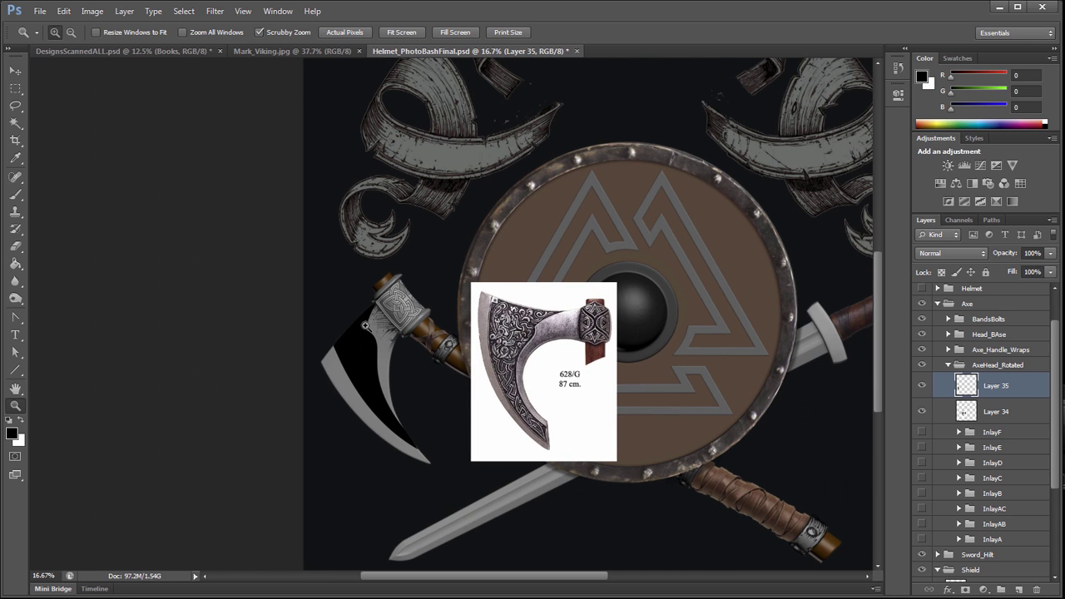
pyautogui.click(386, 403)
pyautogui.click(378, 401)
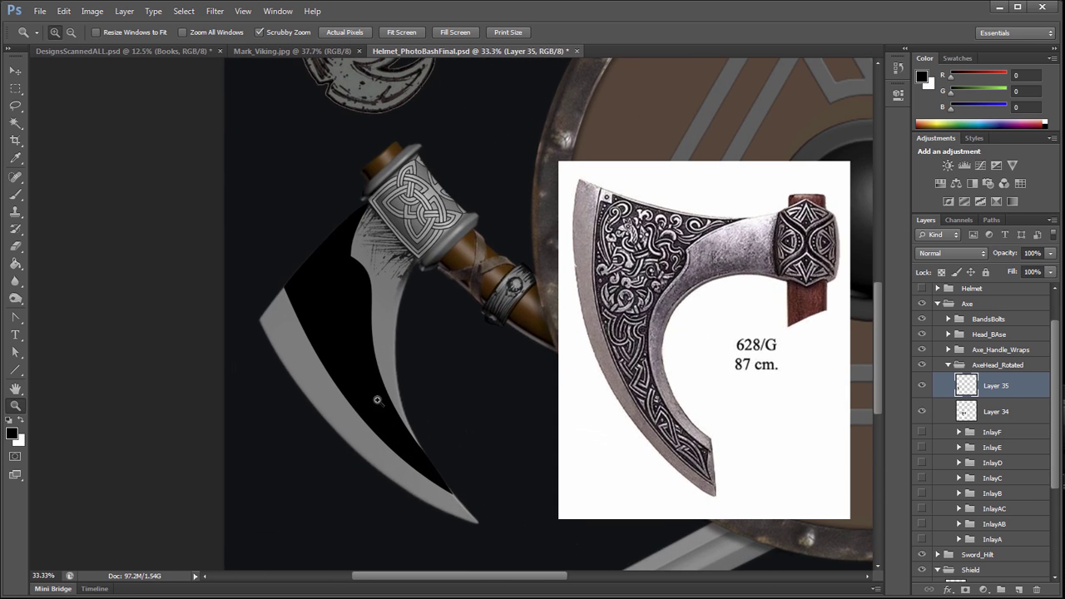
pyautogui.click(377, 401)
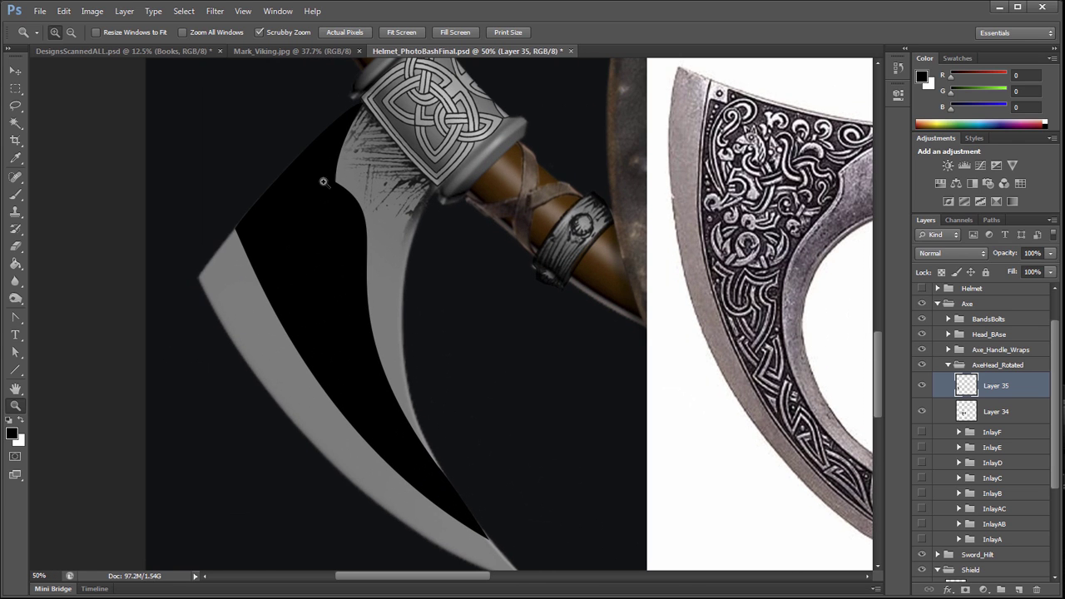
pyautogui.click(15, 105)
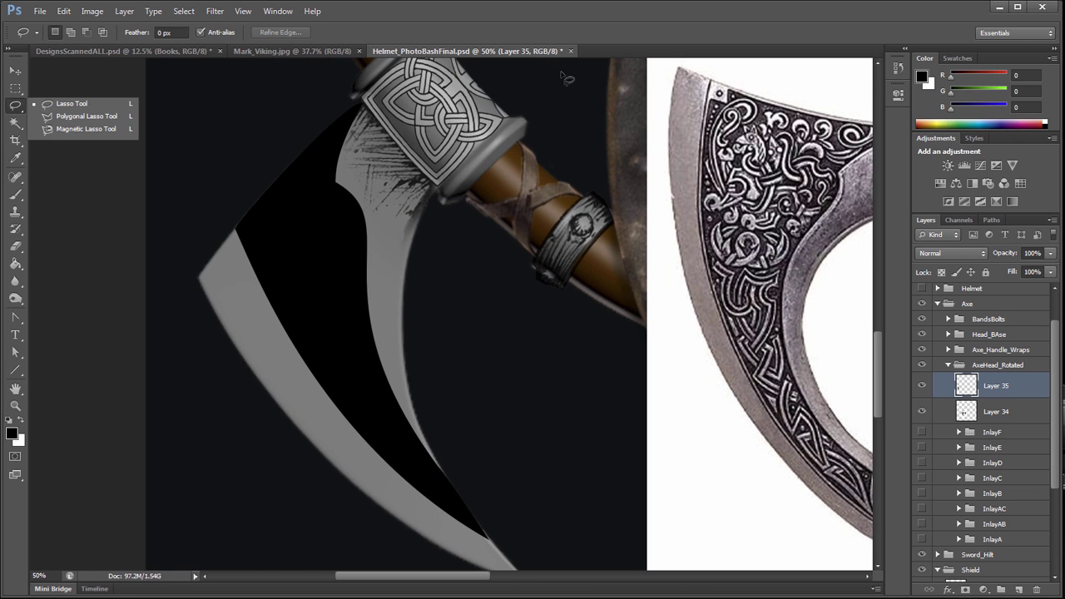
pyautogui.click(571, 22)
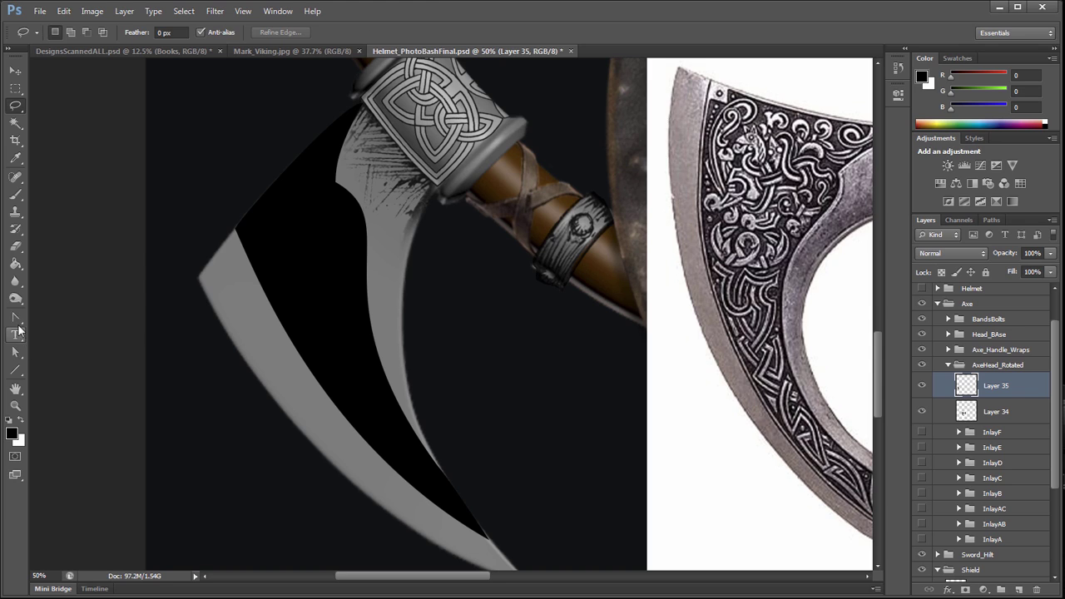
# - Duplicate the black blade layer into Layer 35 copy
pyautogui.click(15, 324)
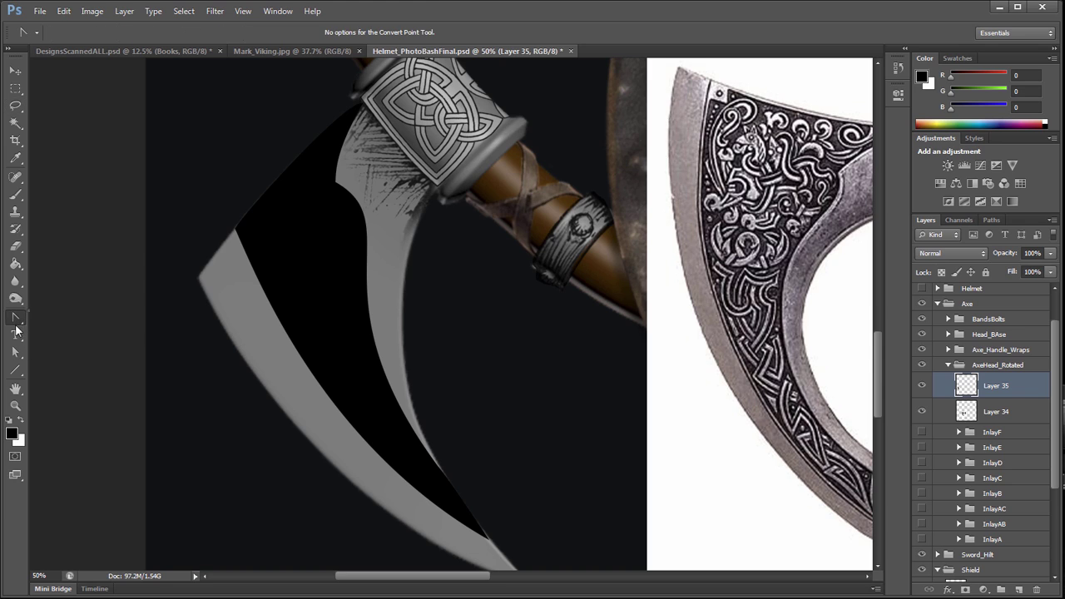
pyautogui.click(622, 14)
pyautogui.moveTo(1002, 390); pyautogui.dragTo(1018, 589)
pyautogui.rightClick(1022, 574)
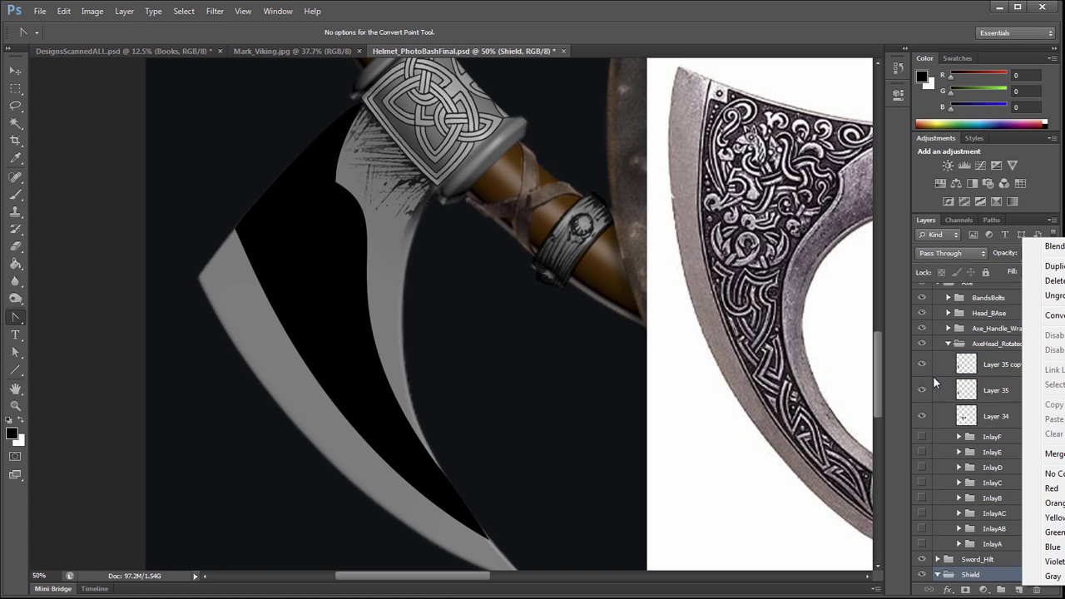
pyautogui.click(921, 367)
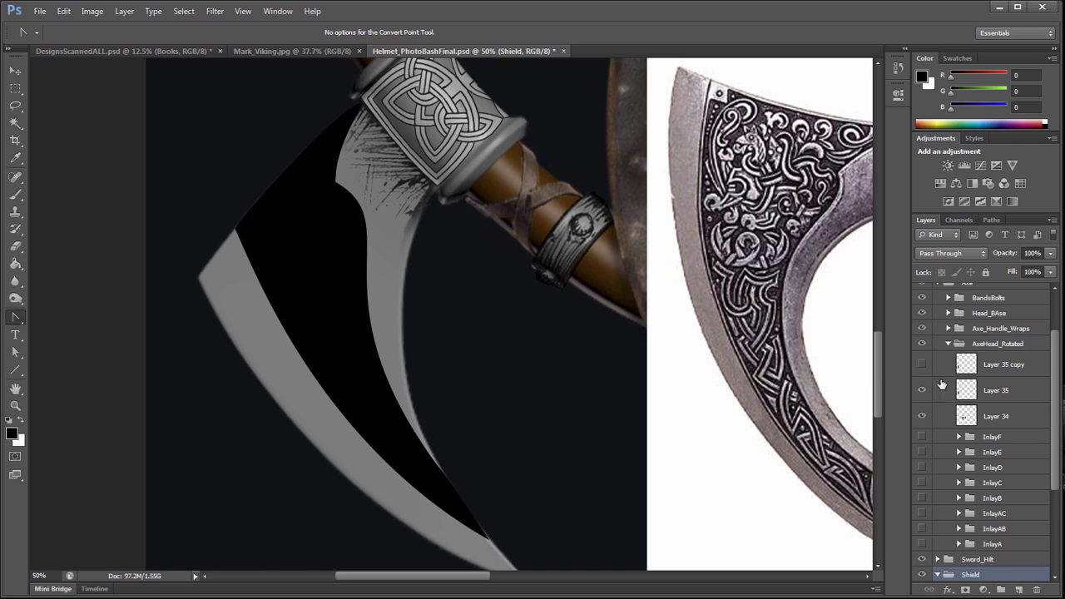
# - Reselect Layer 35, check its visibility, and load the black blade shape as a selection
pyautogui.click(996, 386)
pyautogui.click(922, 390)
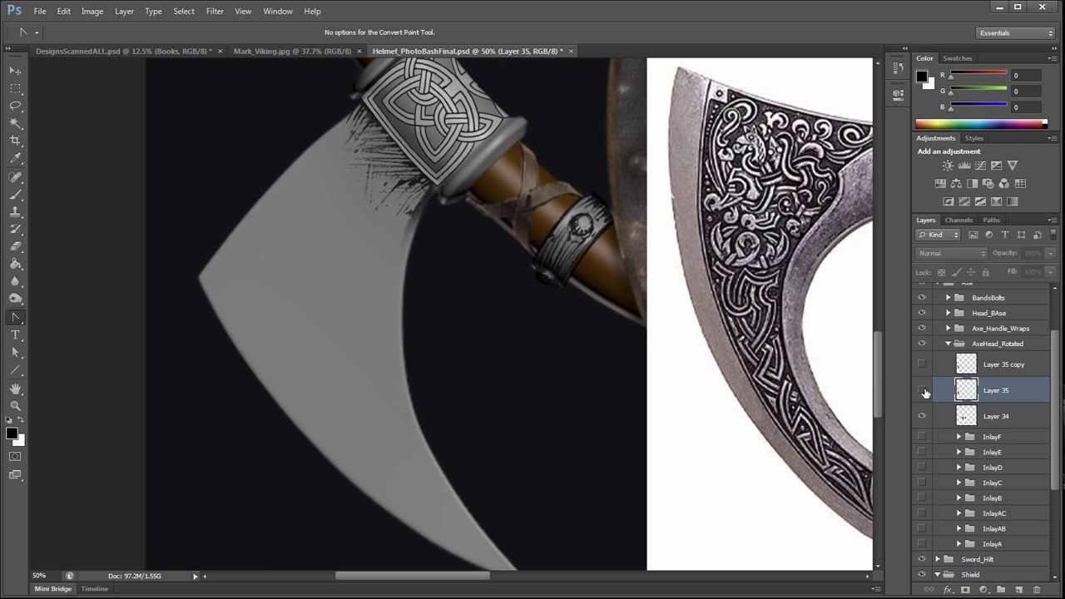
pyautogui.click(924, 391)
pyautogui.click(925, 391)
pyautogui.click(926, 391)
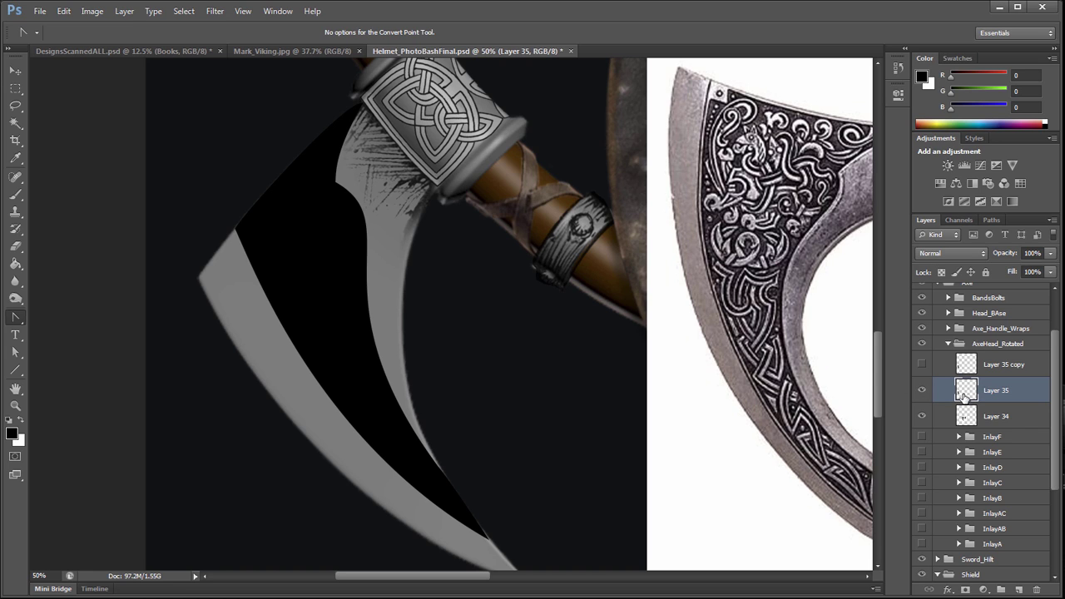
pyautogui.keyDown('ctrl'); pyautogui.click(966, 396); pyautogui.keyUp('ctrl')
# - Contract the selection by 15 px, delete the fill inside, and deselect to leave an outline
pyautogui.click(185, 11)
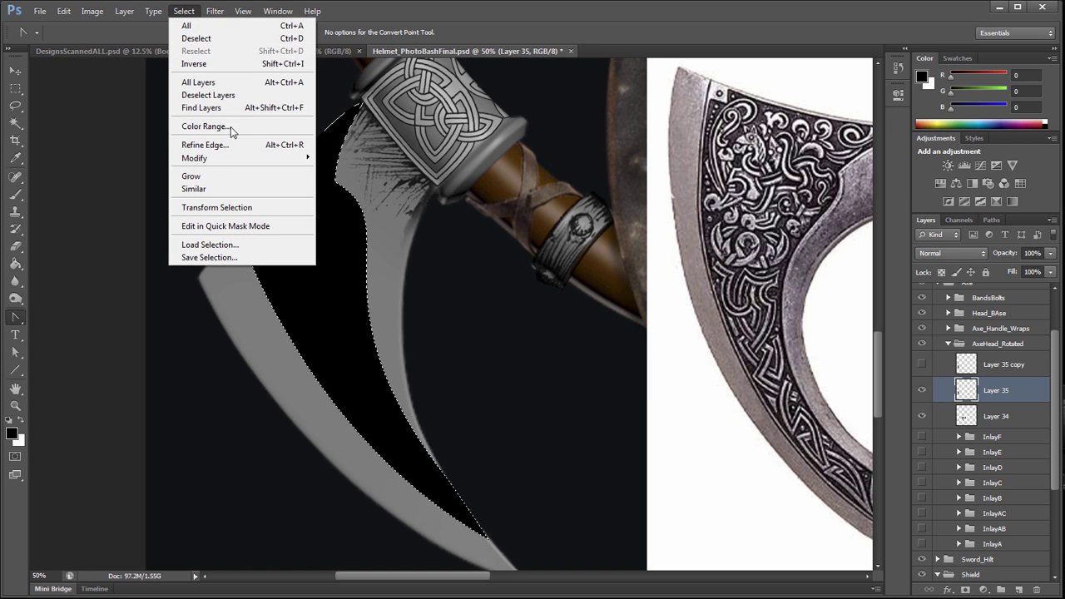
pyautogui.moveTo(234, 164)
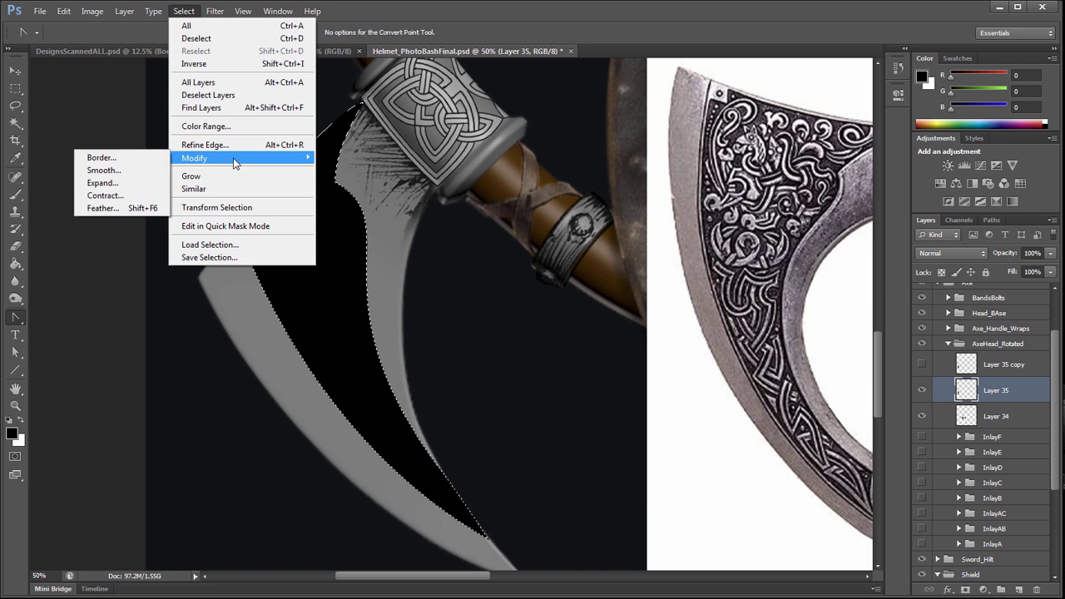
pyautogui.click(142, 199)
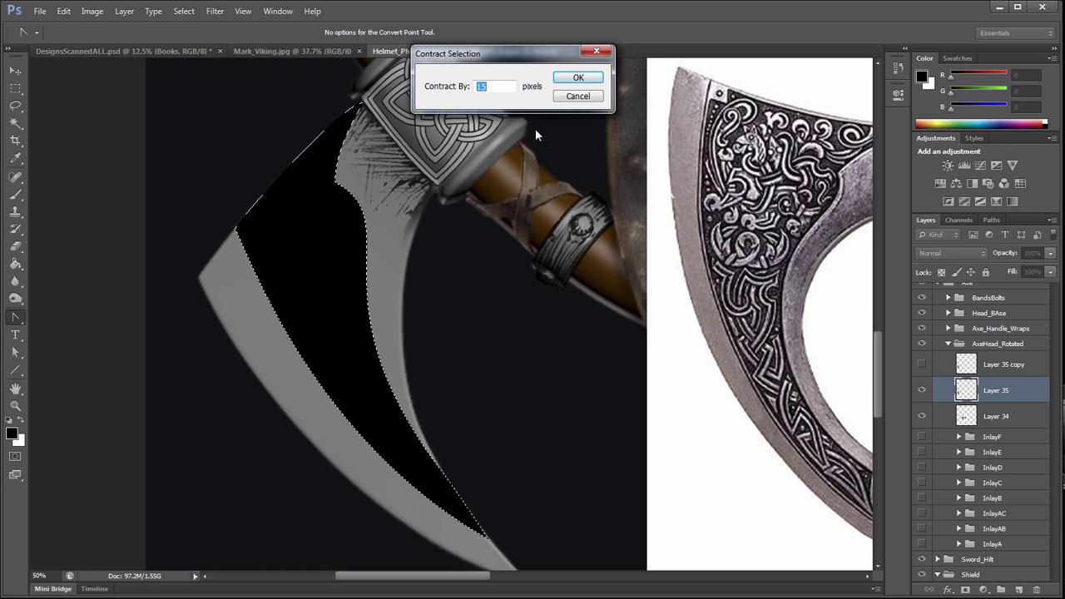
pyautogui.write('15')
pyautogui.click(578, 76)
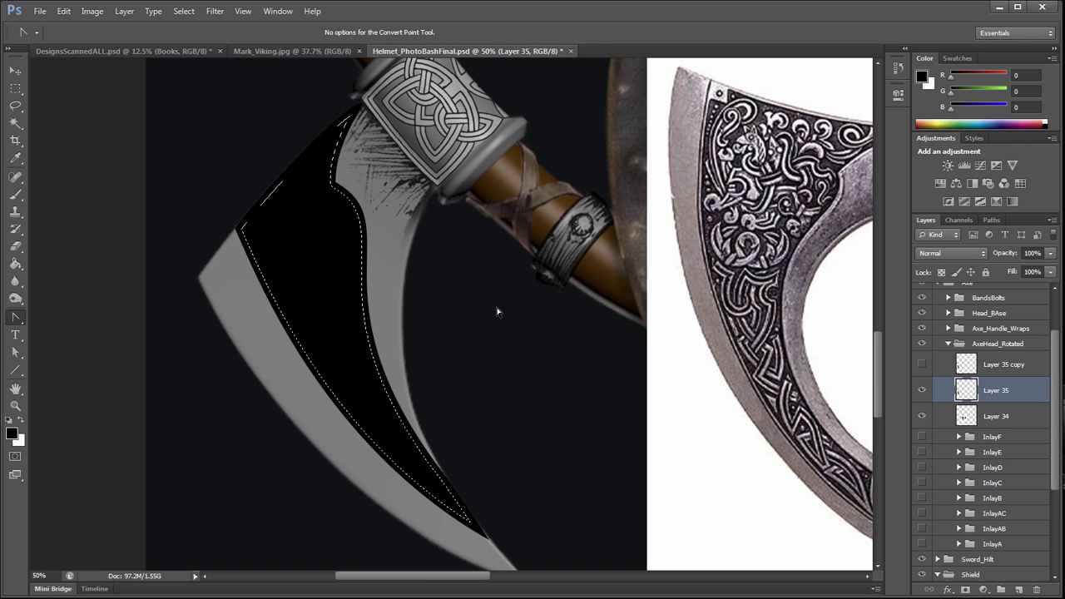
pyautogui.press('Delete')
pyautogui.hotkey('ctrl', 'd')
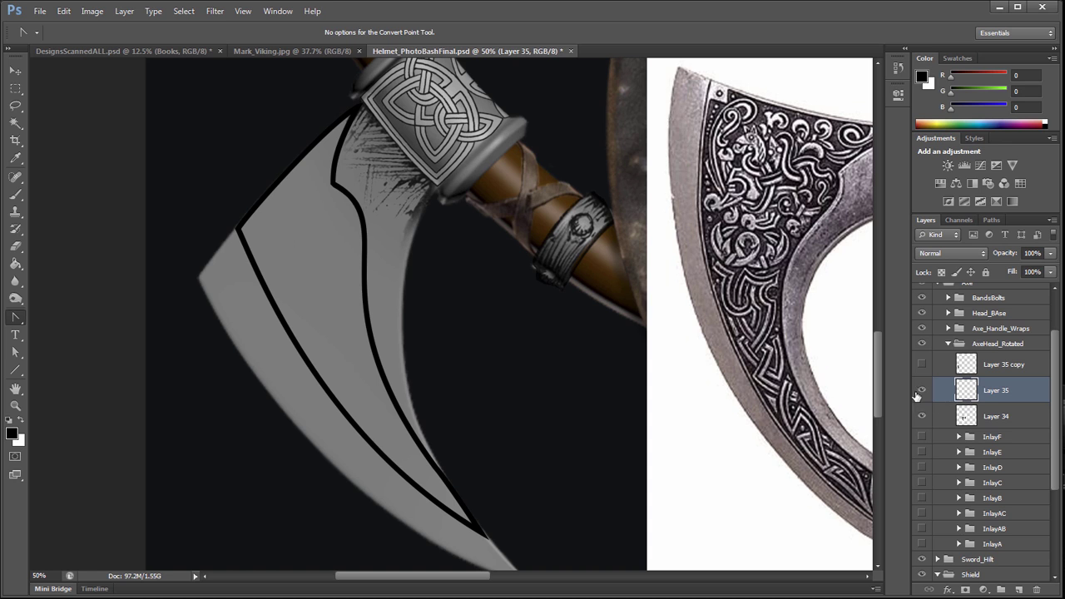
# - Hide the outline layer, then zoom in and compare the InlayF and InlayE designs on the blade
pyautogui.click(920, 390)
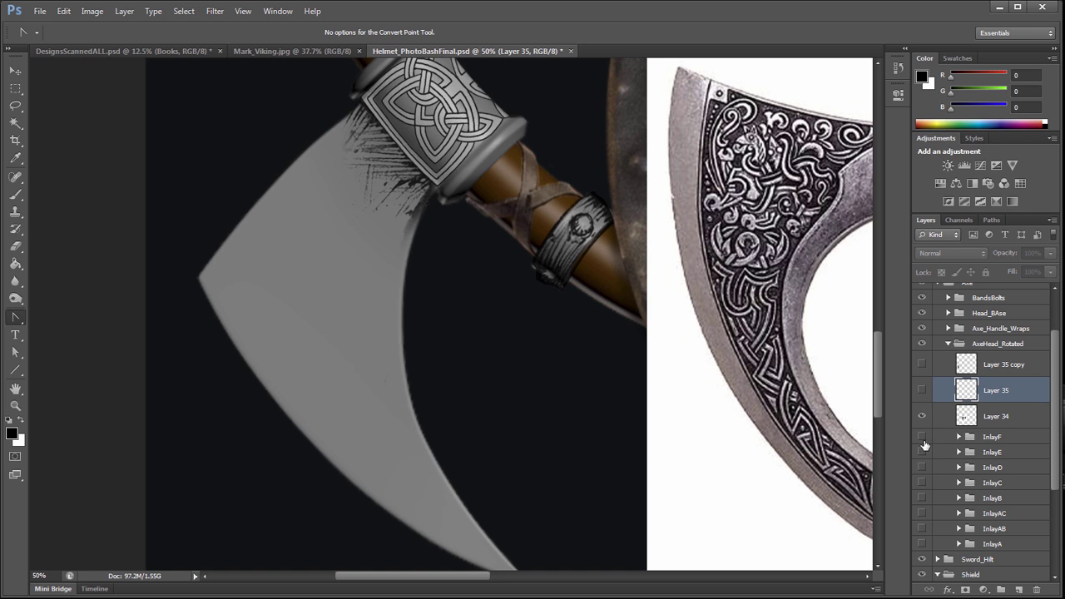
pyautogui.click(922, 437)
pyautogui.press('z')
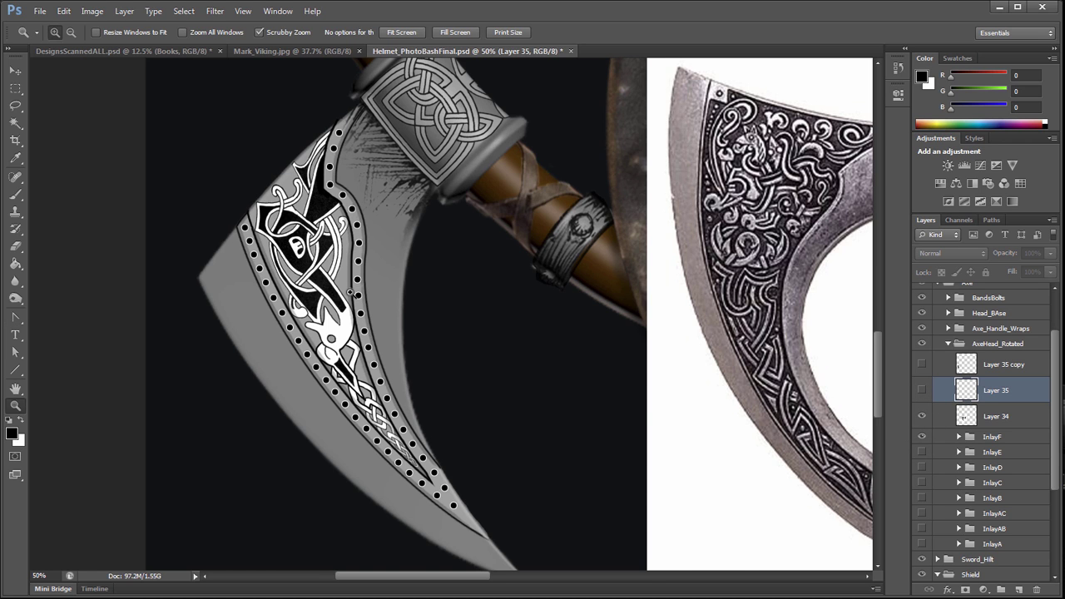
pyautogui.click(344, 294)
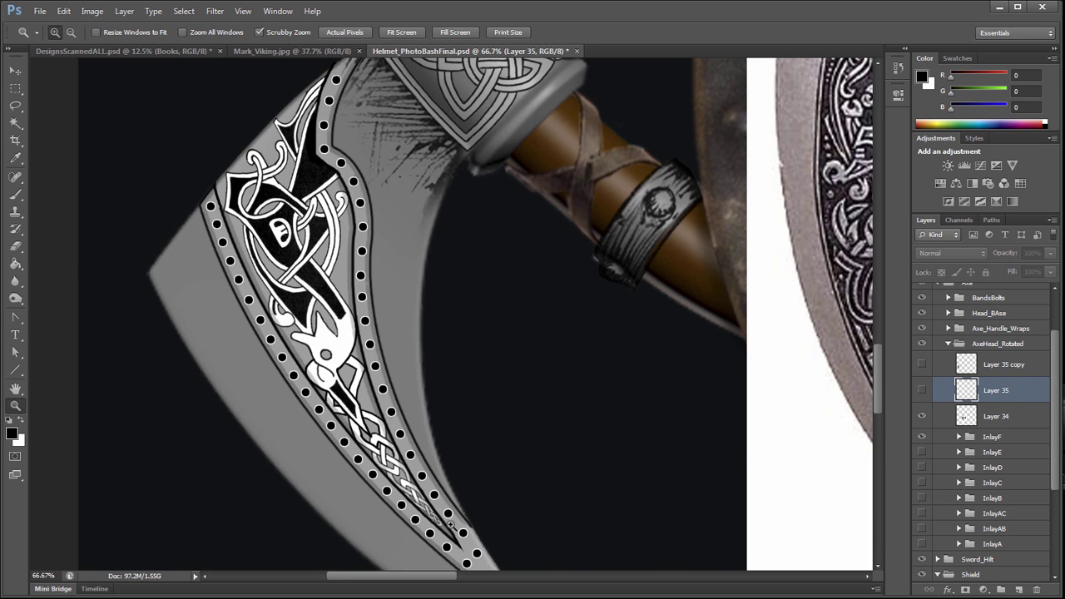
pyautogui.click(922, 437)
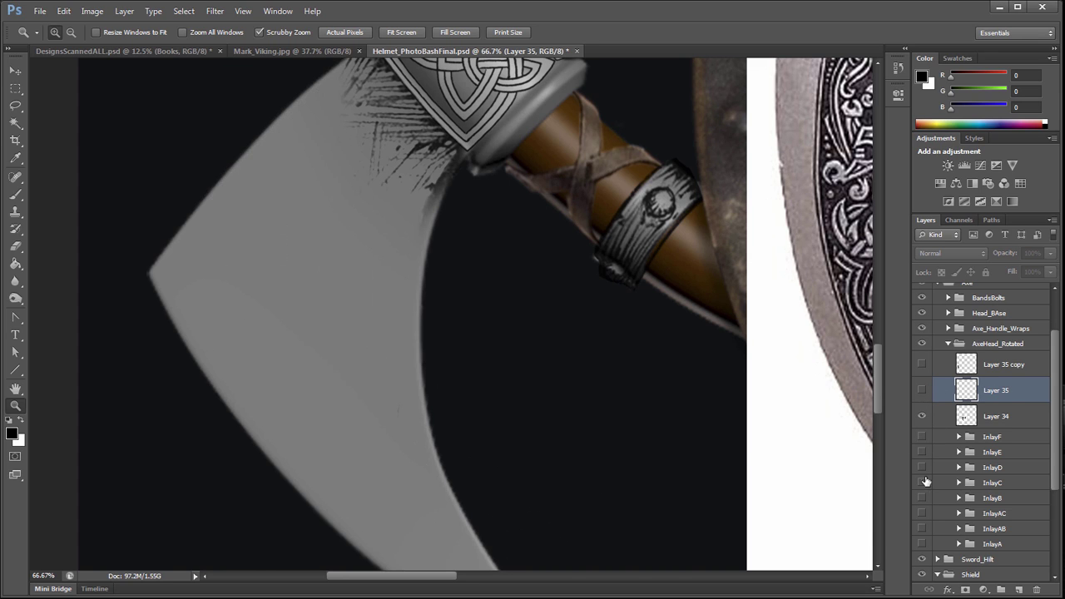
pyautogui.click(921, 451)
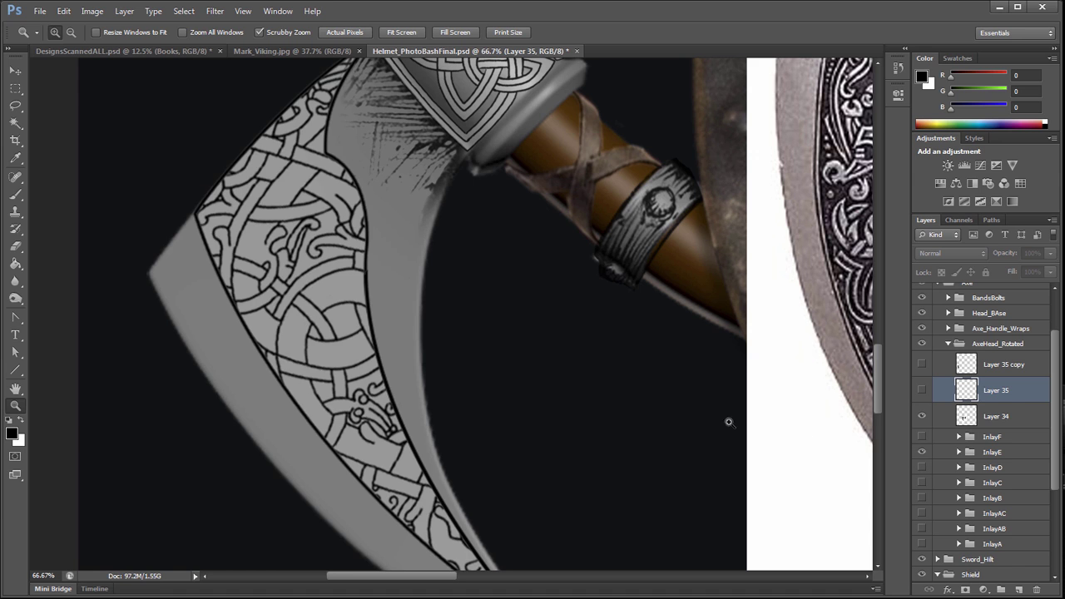
pyautogui.keyDown('alt'); pyautogui.click(317, 248); pyautogui.keyUp('alt')
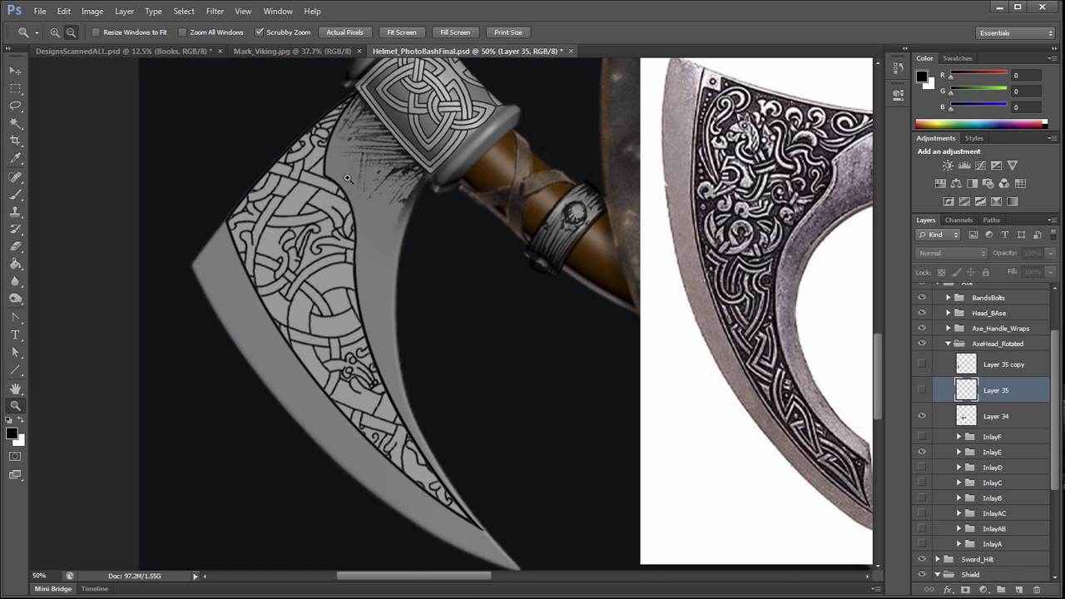
# - Preview the InlayD, InlayC and InlayB inlays one at a time
pyautogui.click(921, 452)
pyautogui.click(921, 467)
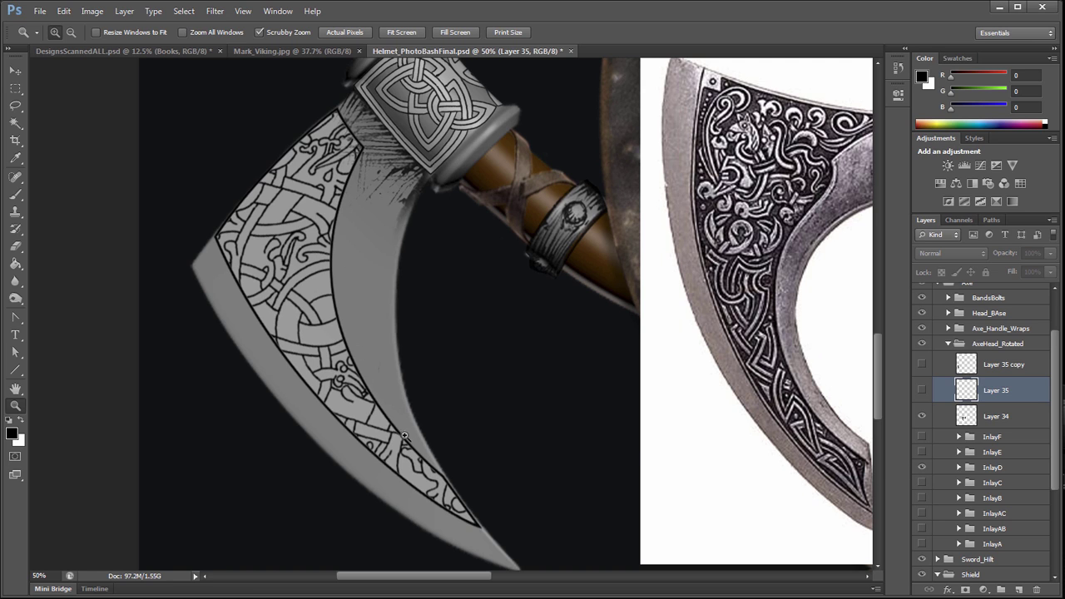
pyautogui.click(921, 467)
pyautogui.click(921, 482)
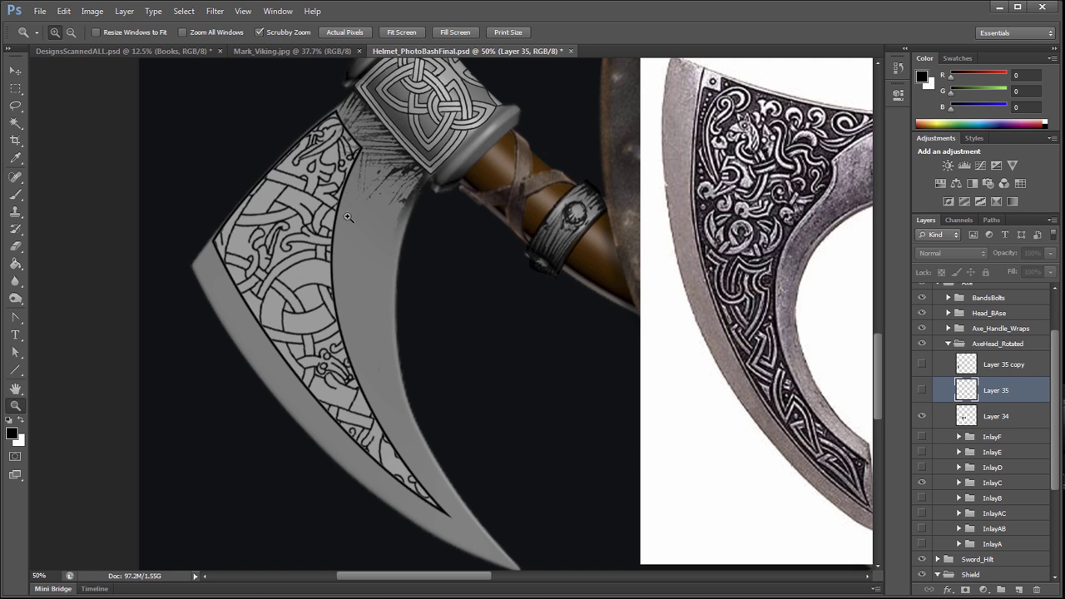
pyautogui.click(922, 498)
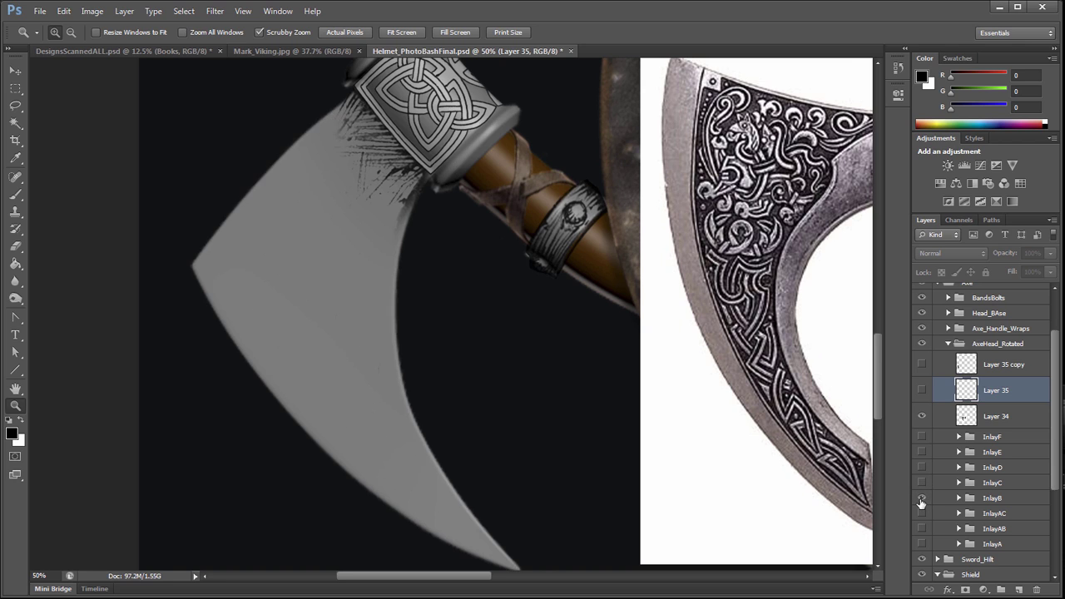
pyautogui.click(921, 500)
pyautogui.click(922, 498)
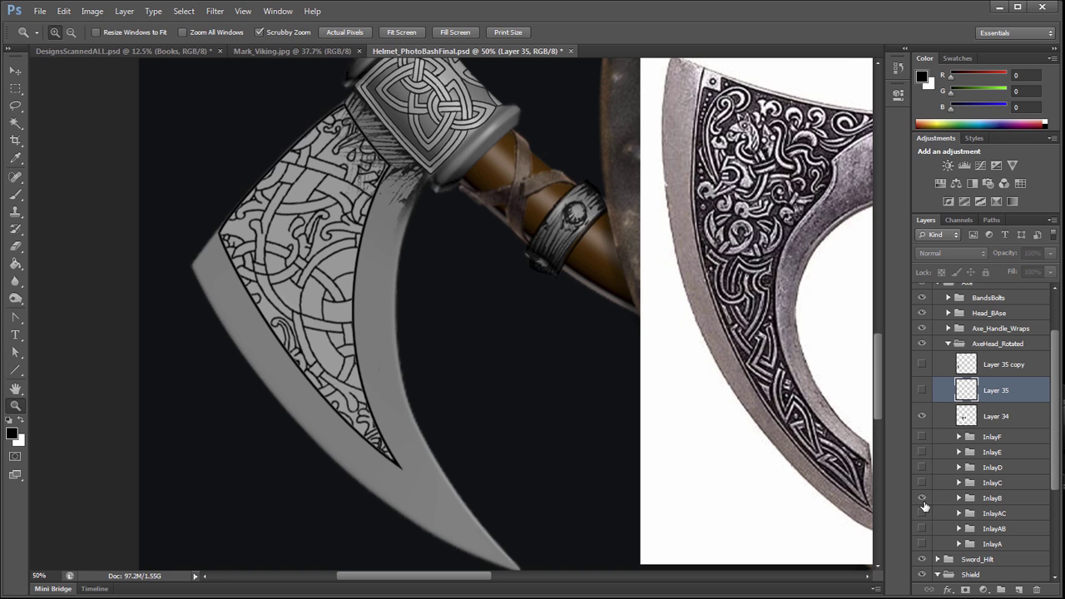
pyautogui.click(922, 497)
# - Check the larger alternate inlay, settle on InlayF, and zoom out to the axe and reference
pyautogui.click(922, 513)
pyautogui.click(922, 514)
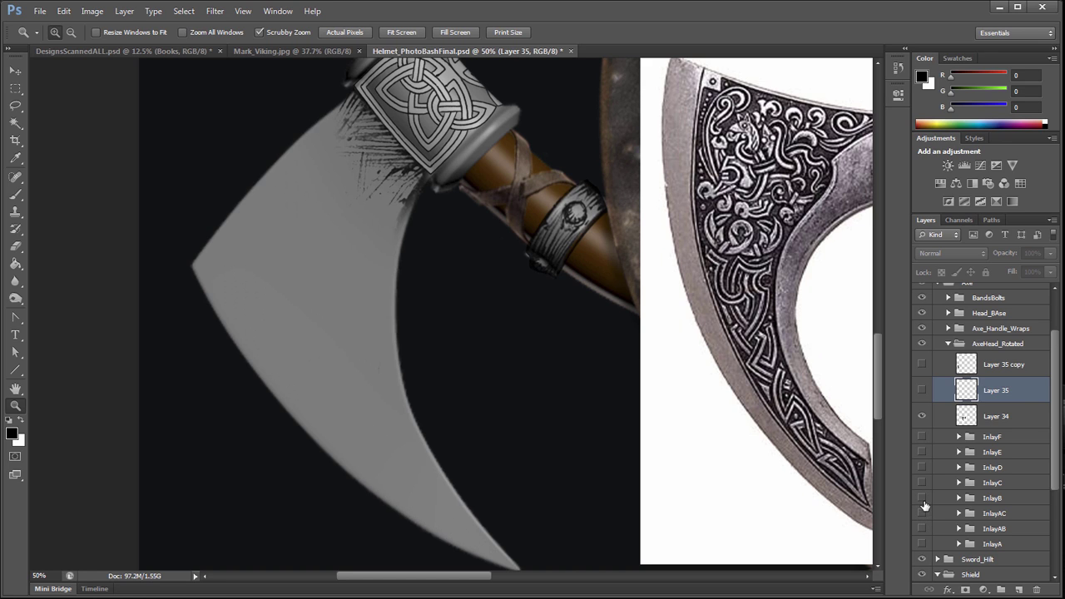
pyautogui.click(921, 498)
pyautogui.click(921, 496)
pyautogui.click(921, 438)
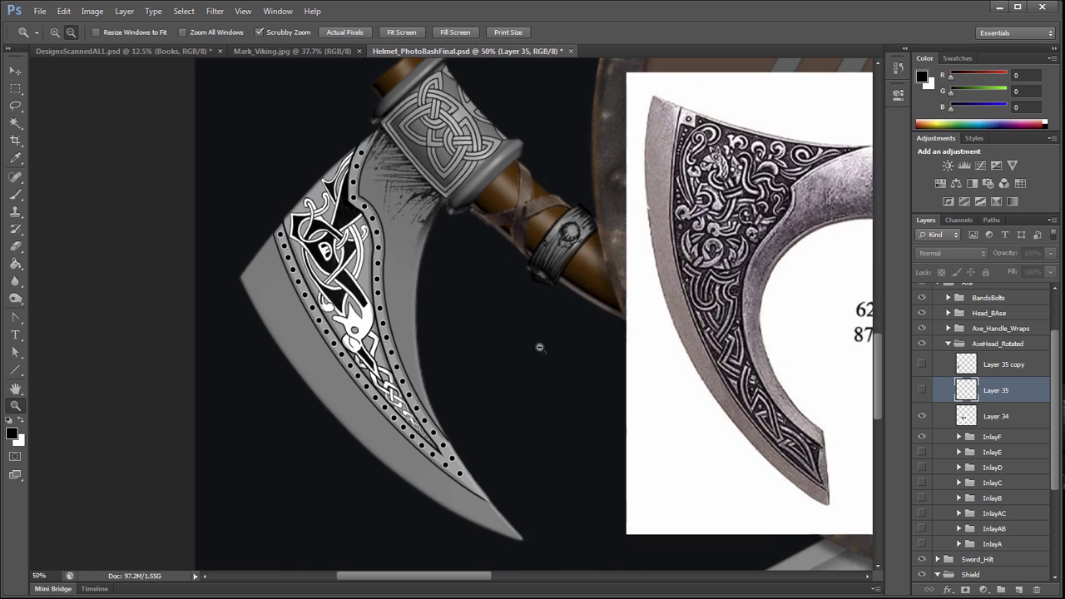
pyautogui.keyDown('alt'); pyautogui.click(539, 346); pyautogui.keyUp('alt')
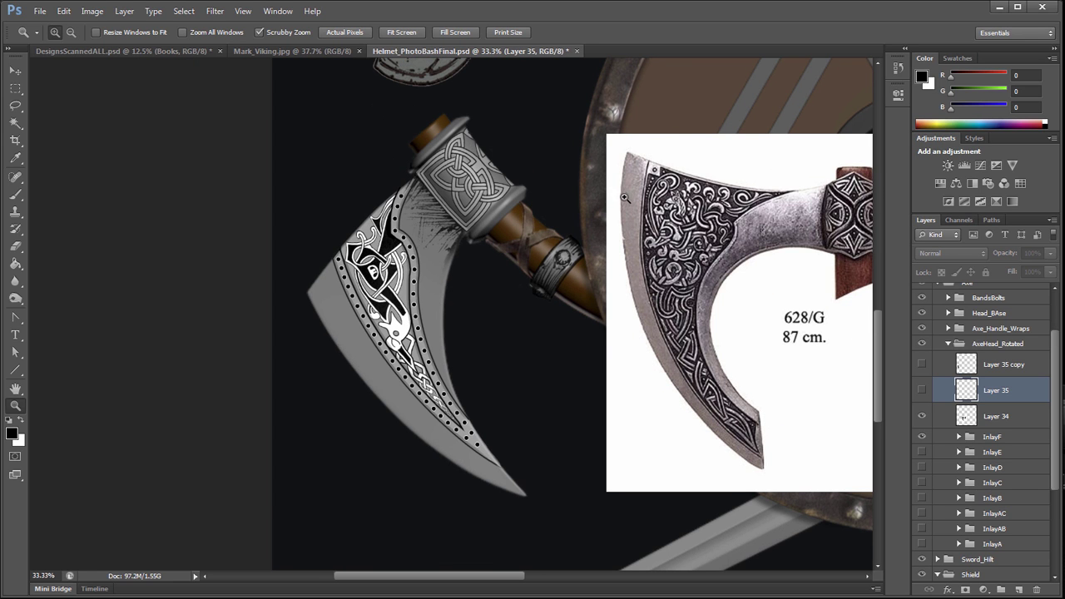
pyautogui.press('space')
pyautogui.moveTo(624, 197); pyautogui.dragTo(475, 216)
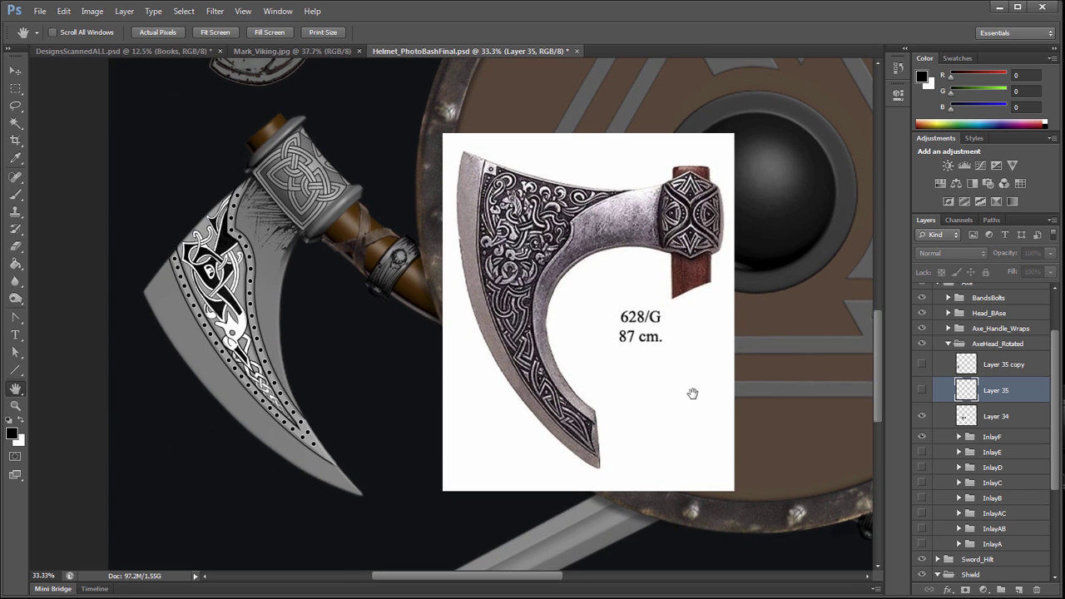
pyautogui.moveTo(693, 393); pyautogui.dragTo(683, 361)
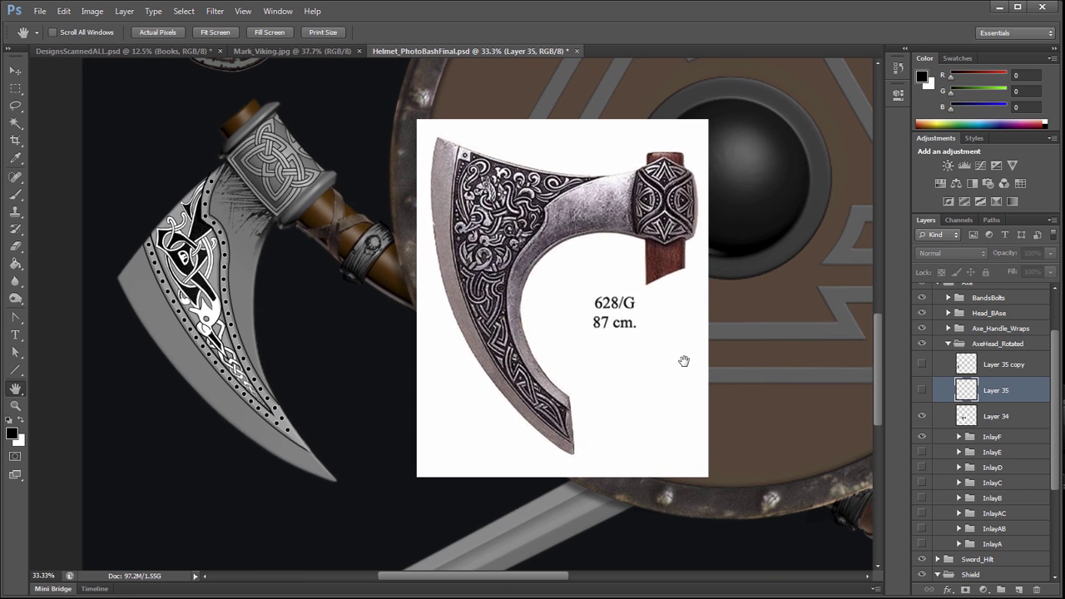